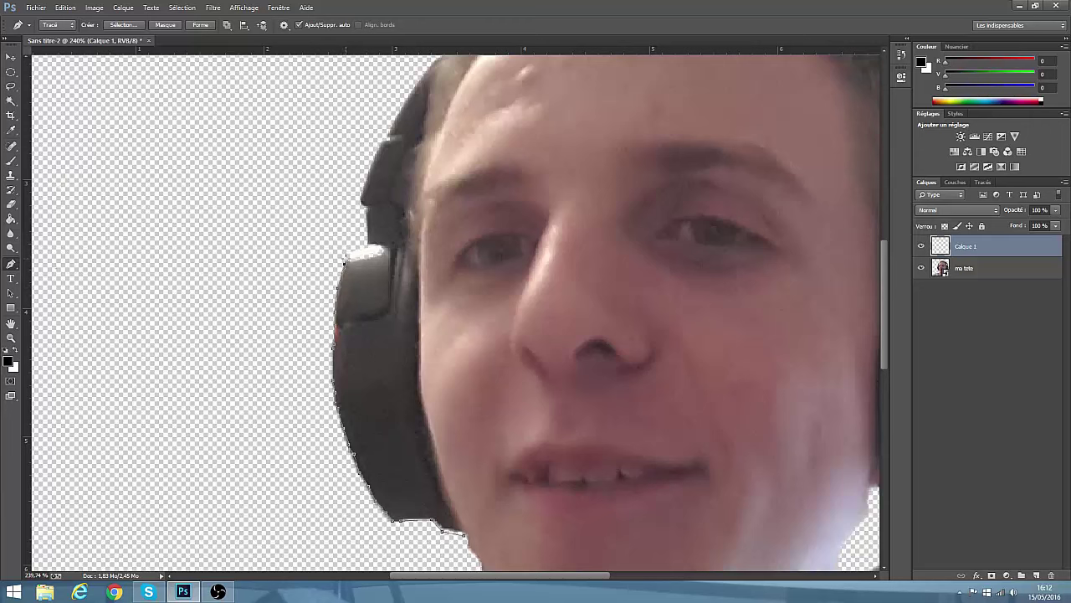
- Trace the outer edge of the headset on the image's left side with the Pen tool, up to the hairline
{"action": "left_click", "coordinate": [377, 253]}
{"action": "left_click", "coordinate": [362, 201]}
{"action": "scroll", "coordinate": [389, 165], "scroll_direction": "down", "scroll_amount": 3}
{"action": "scroll", "coordinate": [388, 225], "scroll_direction": "up", "scroll_amount": 3}
{"action": "left_click", "coordinate": [379, 226]}
{"action": "left_click", "coordinate": [387, 209]}
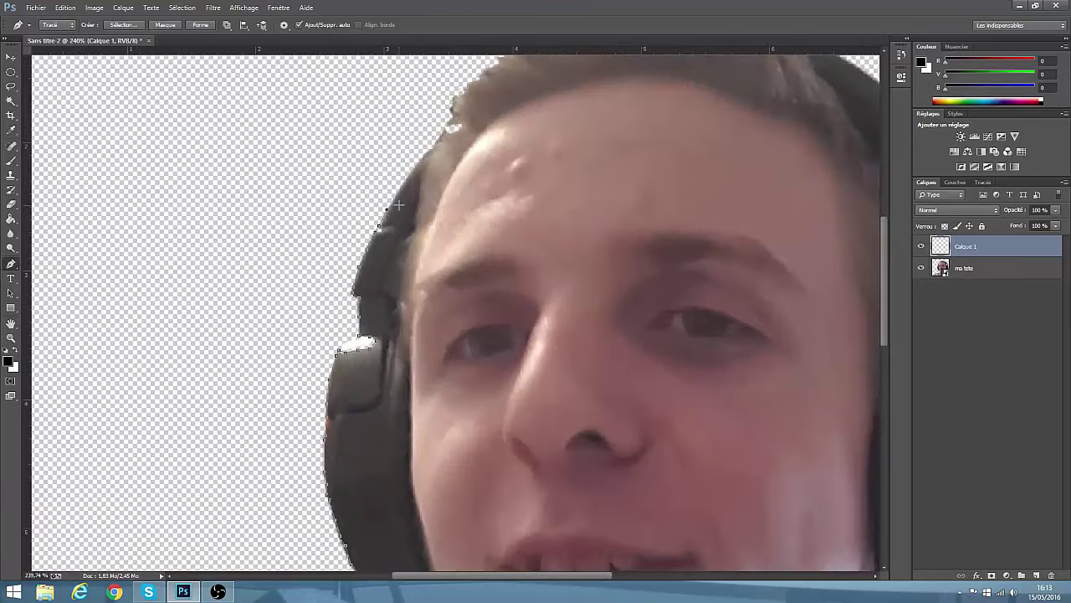
{"action": "scroll", "coordinate": [402, 214], "scroll_direction": "down", "scroll_amount": 5}
{"action": "scroll", "coordinate": [394, 219], "scroll_direction": "up", "scroll_amount": 5}
{"action": "left_click", "coordinate": [428, 201]}
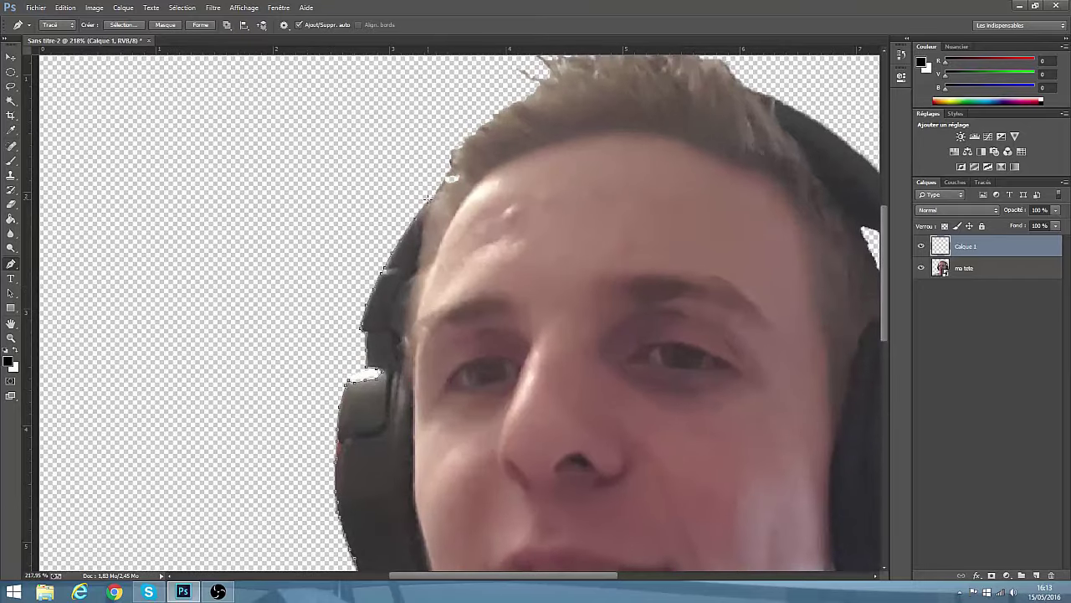
{"action": "scroll", "coordinate": [414, 210], "scroll_direction": "down", "scroll_amount": 5}
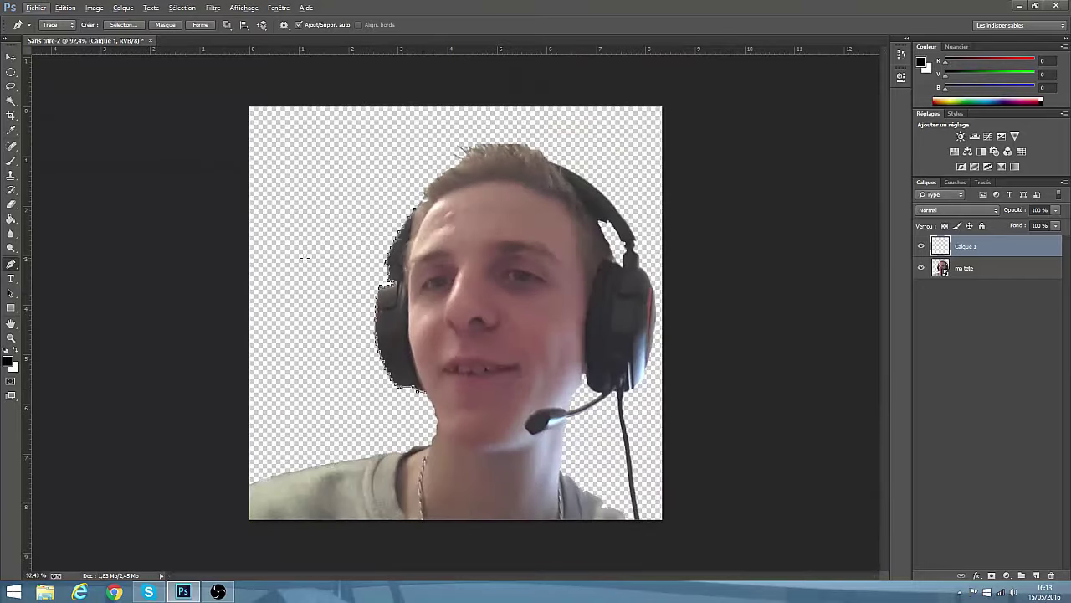
- Continue the path down between the face and the left-side ear cup and close it at the cup's lower end
{"action": "scroll", "coordinate": [416, 213], "scroll_direction": "up", "scroll_amount": 3}
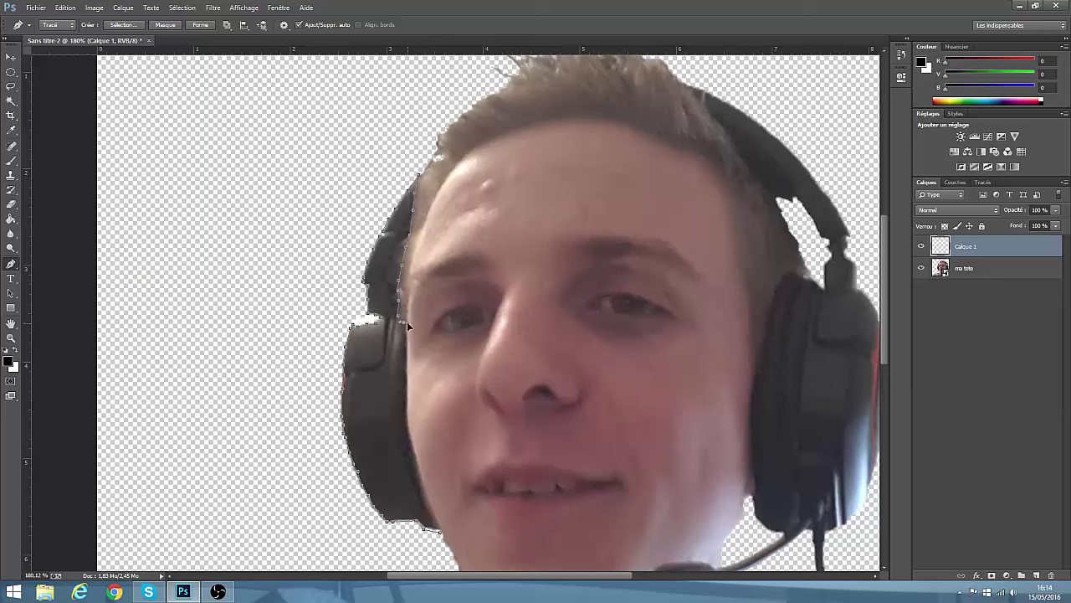
{"action": "left_click", "coordinate": [408, 425]}
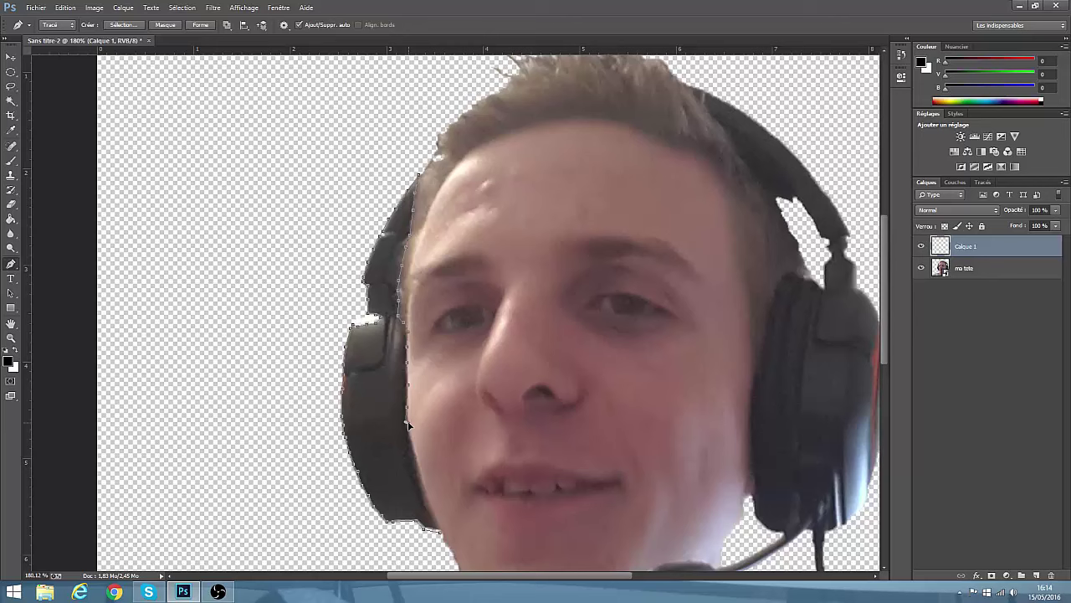
{"action": "left_click", "coordinate": [426, 504]}
{"action": "left_click", "coordinate": [439, 531]}
{"action": "key", "text": "ctrl+Return"}
- Convert the closed path around the left-side headset part into a selection
{"action": "scroll", "coordinate": [258, 382], "scroll_direction": "down", "scroll_amount": 6}
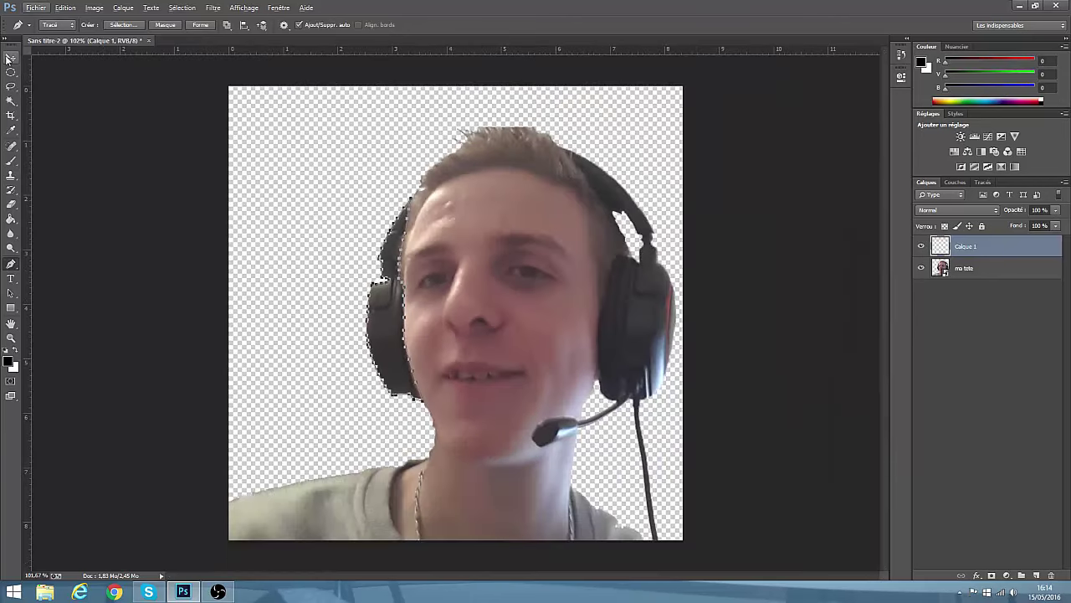
{"action": "right_click", "coordinate": [389, 327]}
{"action": "left_click", "coordinate": [469, 383]}
{"action": "key", "text": "Return"}
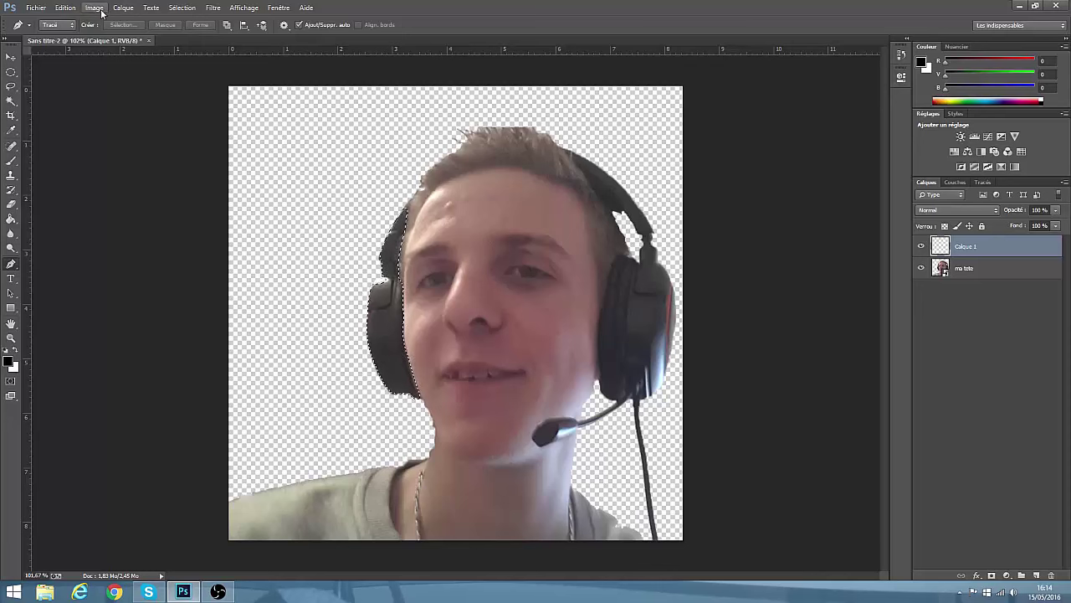
- Fill the selected left-side headset part on Calque 1 with the dark grey RGB 51, 47, 48
{"action": "left_click", "coordinate": [65, 8]}
{"action": "left_click", "coordinate": [76, 162]}
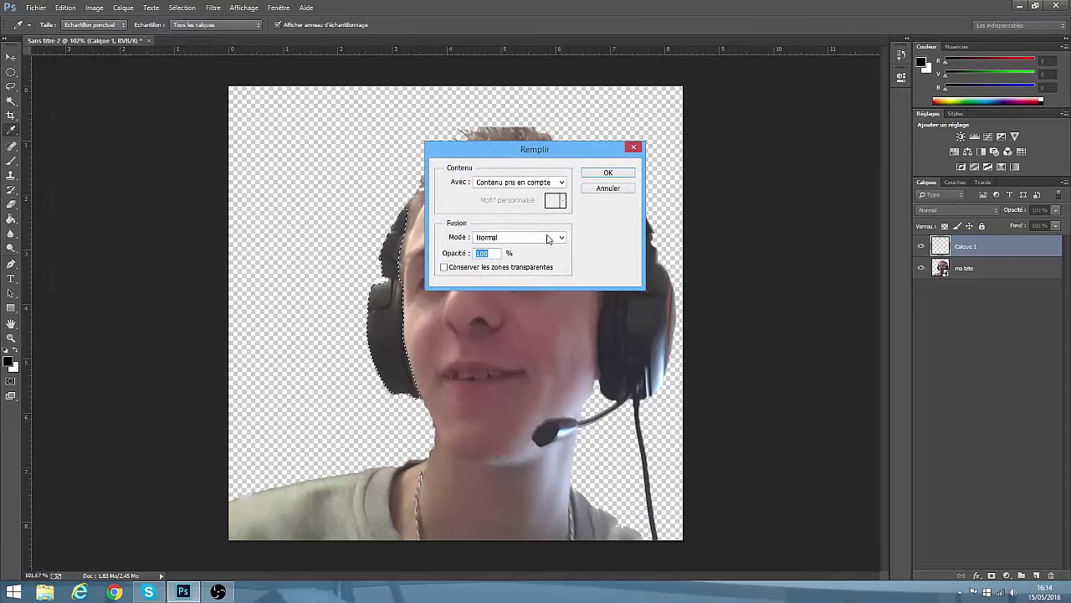
{"action": "left_click", "coordinate": [608, 172]}
{"action": "left_click_drag", "start_coordinate": [11, 218], "coordinate": [49, 231]}
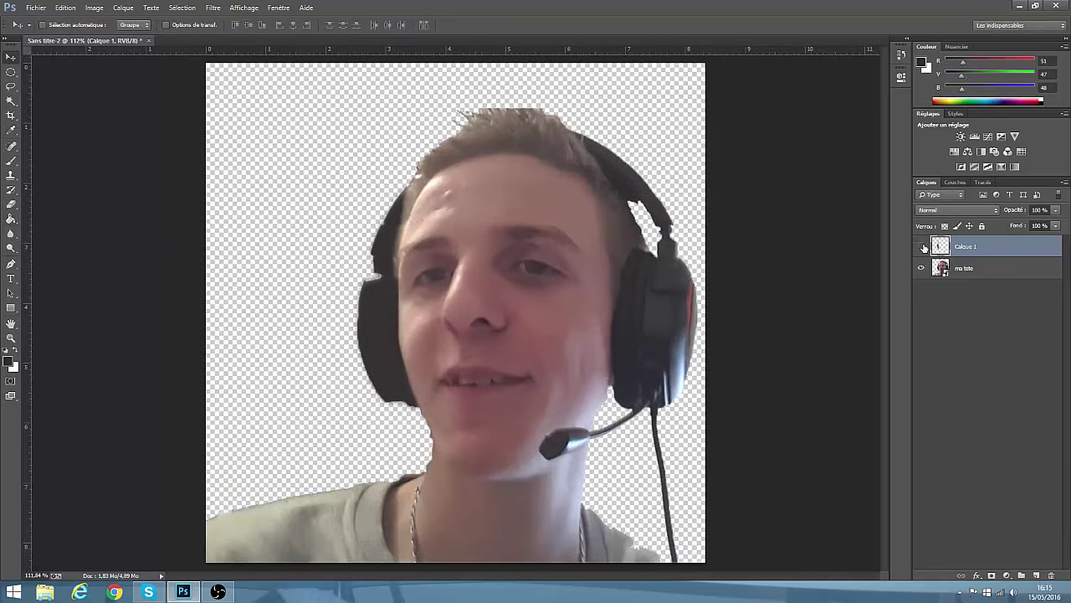
- Hide and show Calque 1 to compare the flat filled shape with the photo underneath
{"action": "left_click", "coordinate": [921, 246]}
{"action": "left_click", "coordinate": [921, 246]}
{"action": "left_click", "coordinate": [921, 247]}
{"action": "scroll", "coordinate": [418, 261], "scroll_direction": "down", "scroll_amount": 2}
{"action": "scroll", "coordinate": [669, 219], "scroll_direction": "up", "scroll_amount": 3}
{"action": "left_click", "coordinate": [921, 247]}
- Add a new layer above Calque 1 and activate the Pen tool
{"action": "left_click", "coordinate": [1036, 576]}
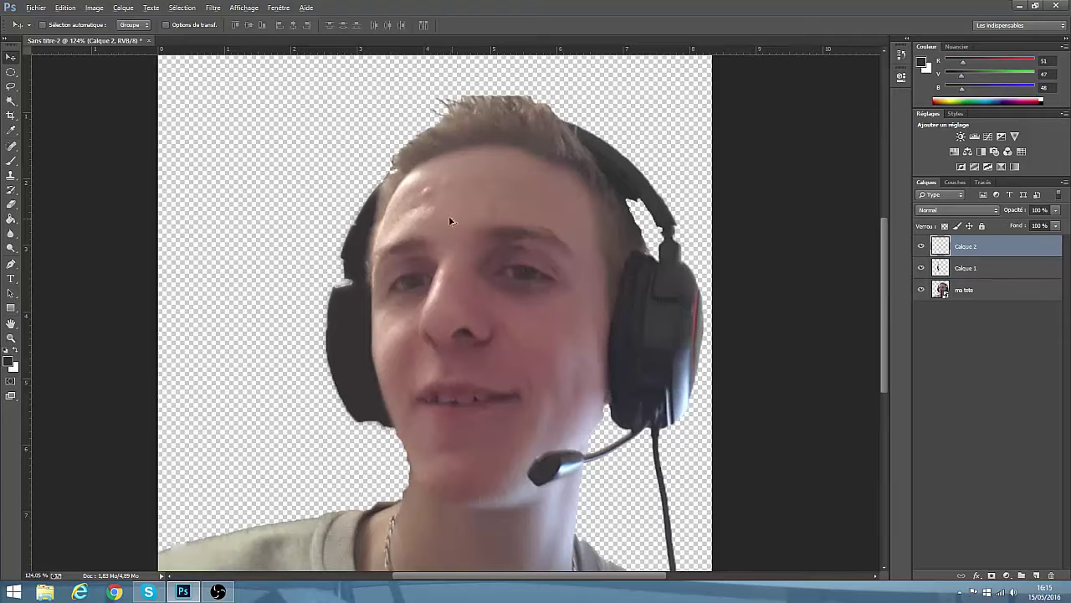
{"action": "scroll", "coordinate": [452, 221], "scroll_direction": "down", "scroll_amount": 1}
{"action": "scroll", "coordinate": [535, 209], "scroll_direction": "up", "scroll_amount": 1}
{"action": "scroll", "coordinate": [620, 193], "scroll_direction": "up", "scroll_amount": 2}
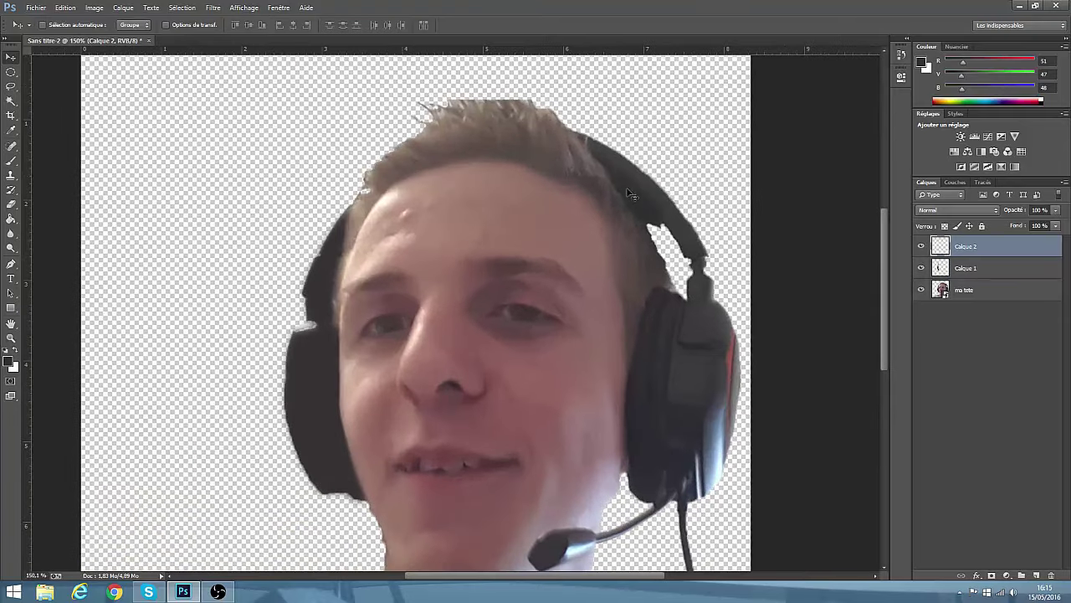
{"action": "left_click", "coordinate": [11, 86]}
{"action": "left_click_drag", "start_coordinate": [11, 264], "coordinate": [31, 269]}
- Trace the outer edge of the headband on the image's right side, from the hair down to the ear cup joint
{"action": "scroll", "coordinate": [658, 400], "scroll_direction": "down", "scroll_amount": 5}
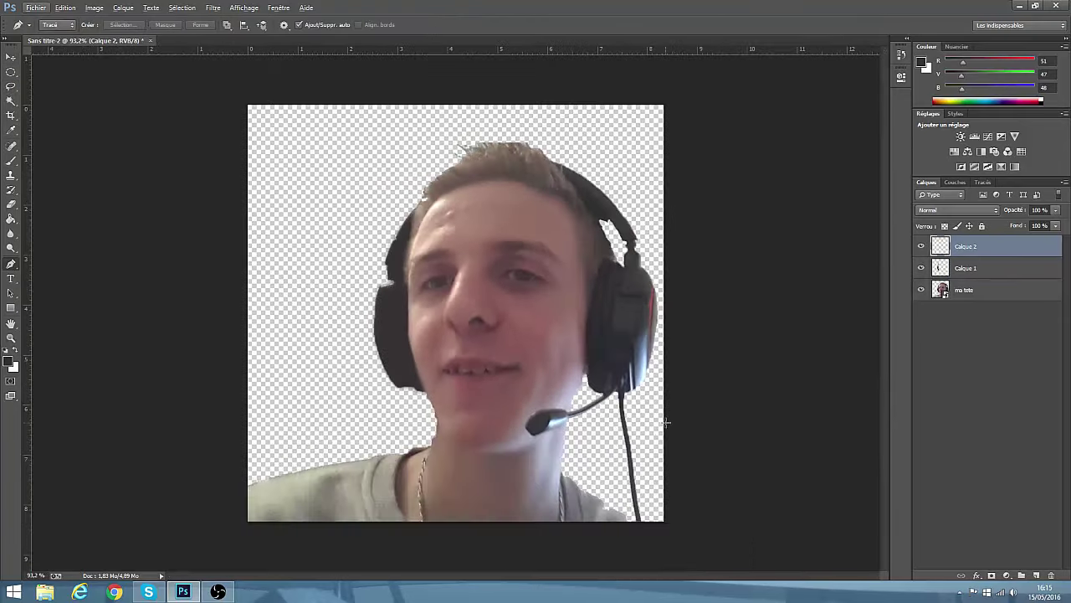
{"action": "scroll", "coordinate": [707, 499], "scroll_direction": "up", "scroll_amount": 8}
{"action": "left_click_drag", "start_coordinate": [884, 382], "coordinate": [878, 412]}
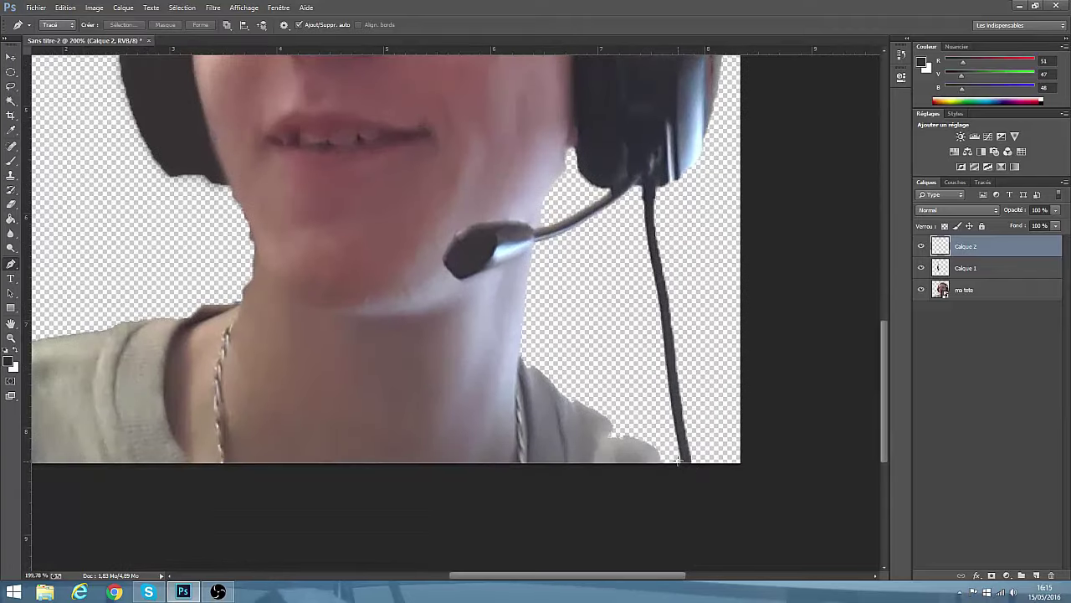
{"action": "scroll", "coordinate": [678, 459], "scroll_direction": "down", "scroll_amount": 3}
{"action": "scroll", "coordinate": [592, 136], "scroll_direction": "up", "scroll_amount": 3}
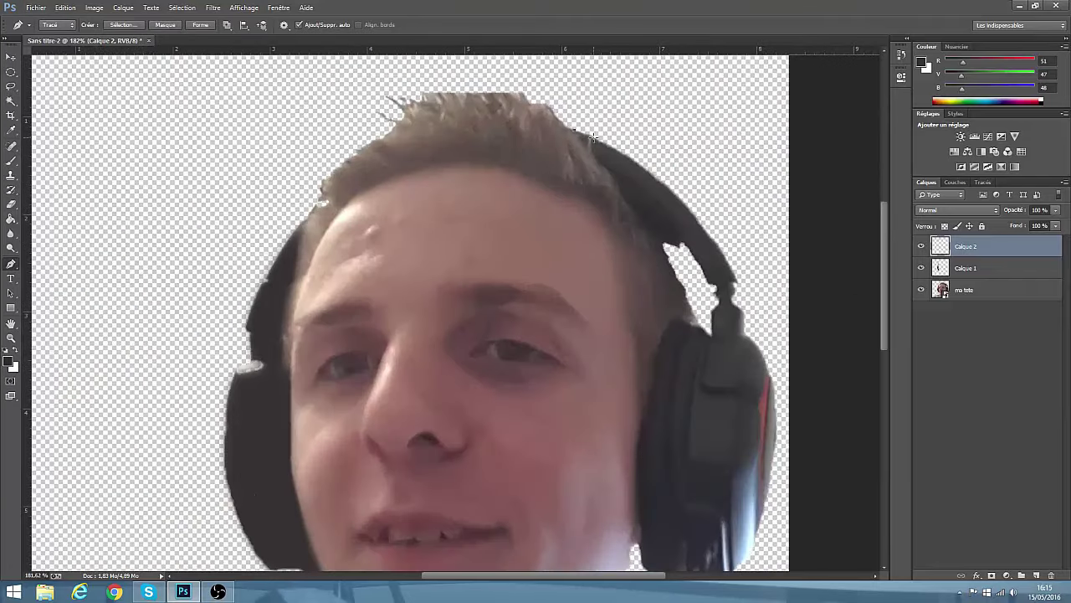
{"action": "left_click", "coordinate": [650, 172]}
{"action": "scroll", "coordinate": [734, 280], "scroll_direction": "up", "scroll_amount": 3}
{"action": "scroll", "coordinate": [695, 272], "scroll_direction": "down", "scroll_amount": 1}
{"action": "scroll", "coordinate": [674, 291], "scroll_direction": "up", "scroll_amount": 1}
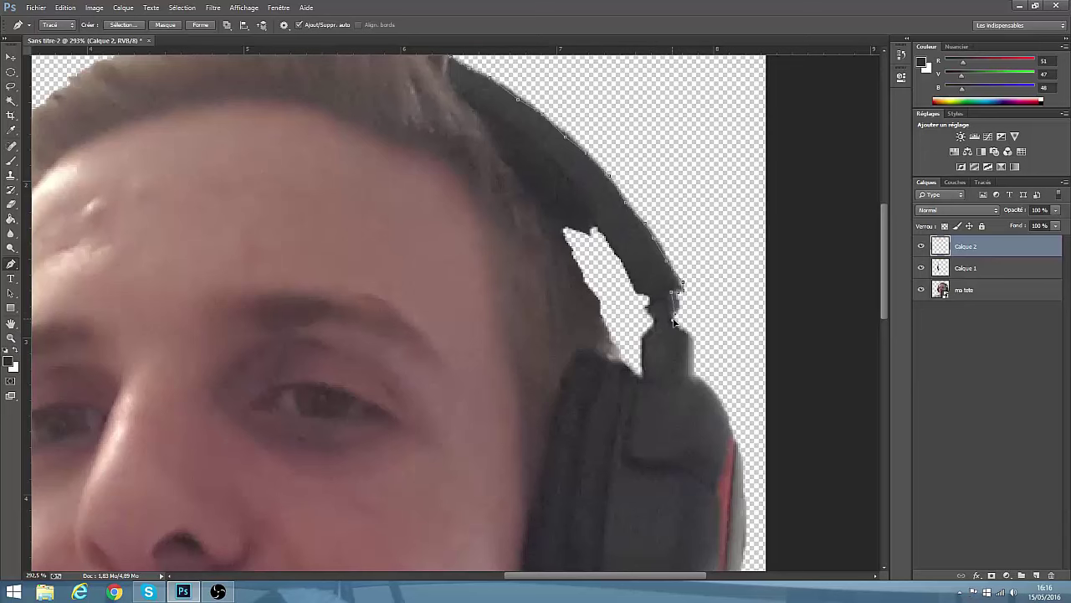
- Extend the path down the outer edge of the right-side ear cup, past the red trim
{"action": "left_click", "coordinate": [694, 380]}
{"action": "scroll", "coordinate": [708, 387], "scroll_direction": "down", "scroll_amount": 4}
{"action": "scroll", "coordinate": [715, 388], "scroll_direction": "up", "scroll_amount": 4}
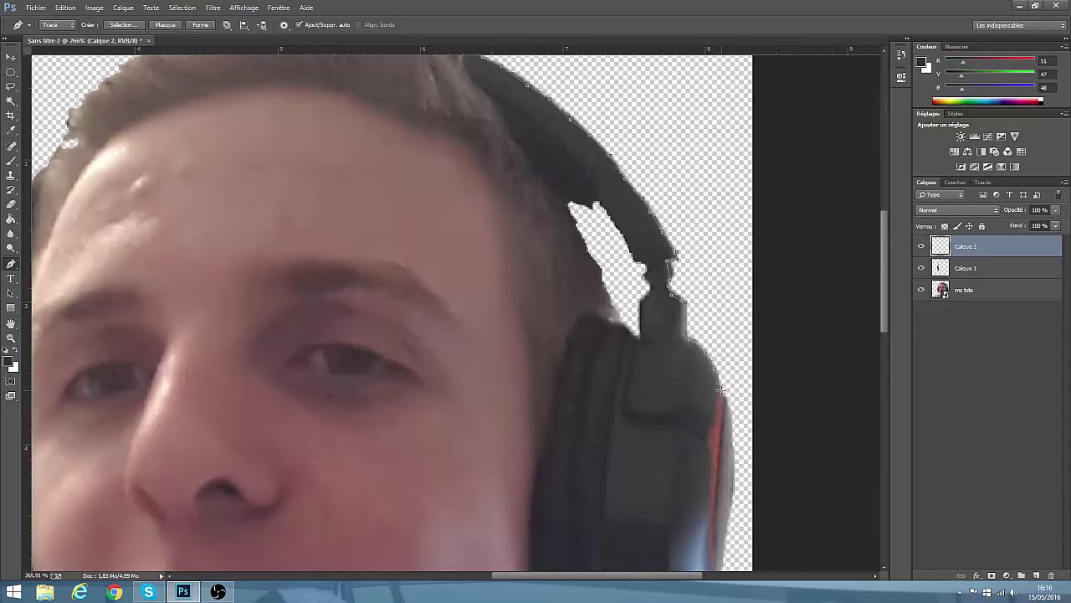
{"action": "scroll", "coordinate": [728, 404], "scroll_direction": "down", "scroll_amount": 4}
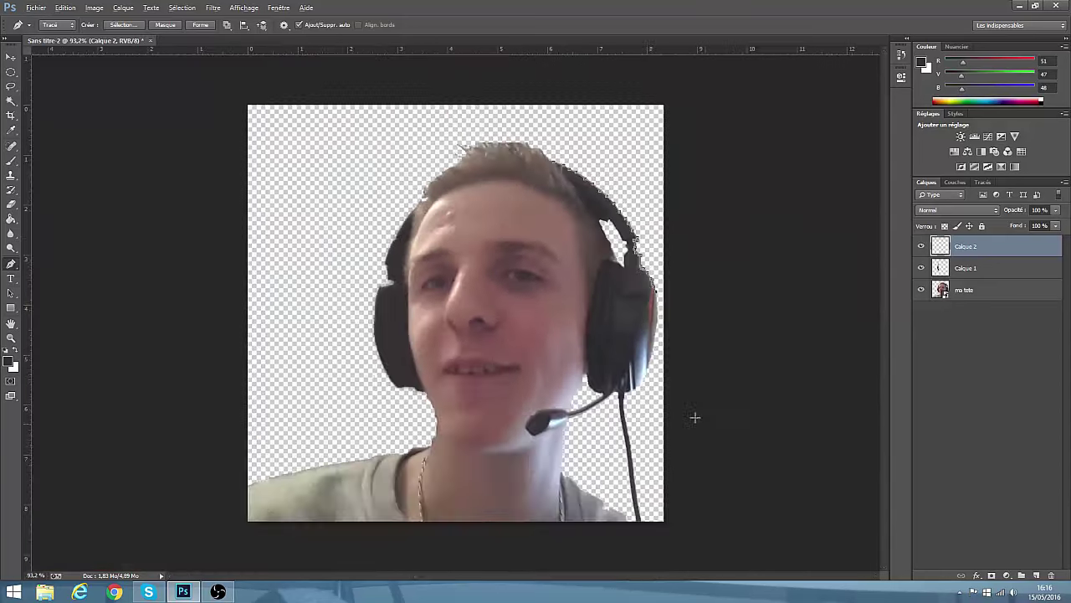
{"action": "scroll", "coordinate": [694, 418], "scroll_direction": "up", "scroll_amount": 3}
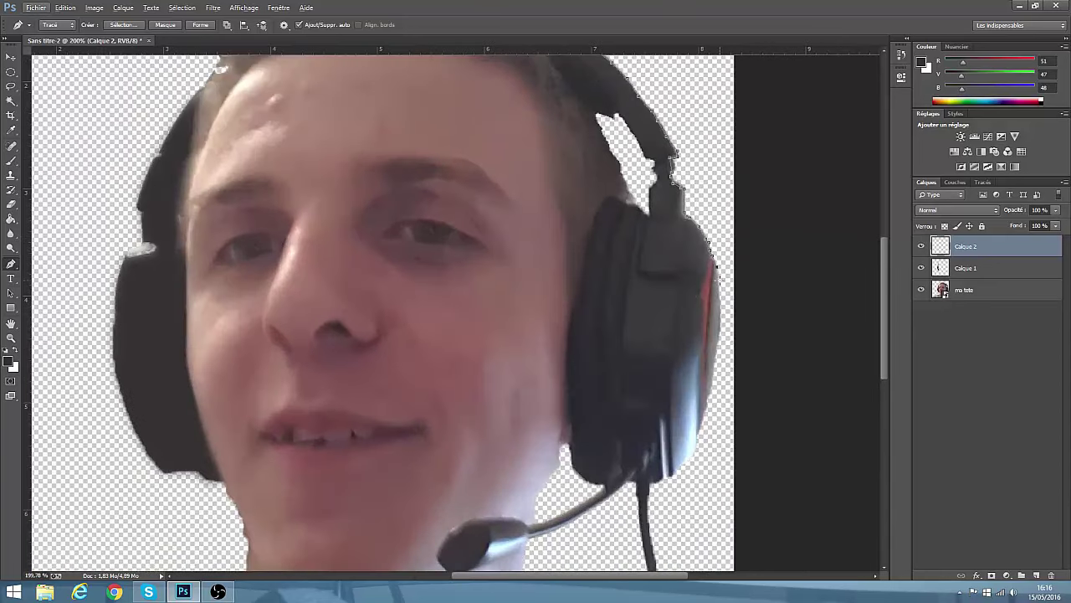
{"action": "left_click", "coordinate": [718, 372]}
{"action": "left_click", "coordinate": [712, 391]}
{"action": "left_click", "coordinate": [695, 433]}
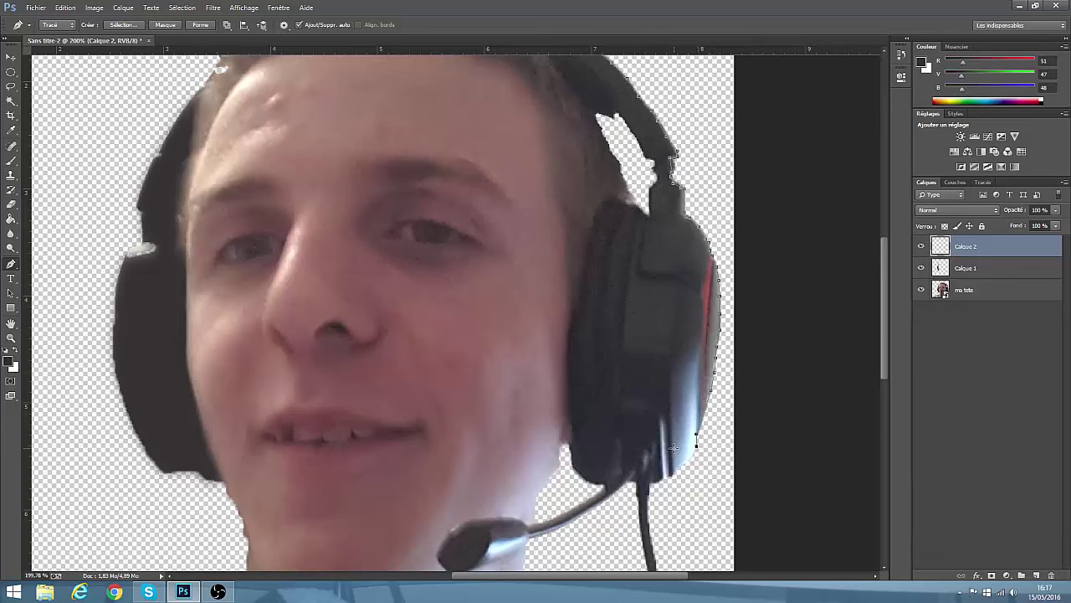
- Undo the last path points, retrace the ear cup's lower outer corner and continue down the cable's outer edge
{"action": "key", "text": "ctrl+z"}
{"action": "left_click", "coordinate": [69, 7]}
{"action": "left_click", "coordinate": [87, 41]}
{"action": "left_click", "coordinate": [703, 420]}
{"action": "left_click", "coordinate": [684, 461]}
{"action": "scroll", "coordinate": [649, 484], "scroll_direction": "down", "scroll_amount": 5}
{"action": "scroll", "coordinate": [651, 452], "scroll_direction": "up", "scroll_amount": 5}
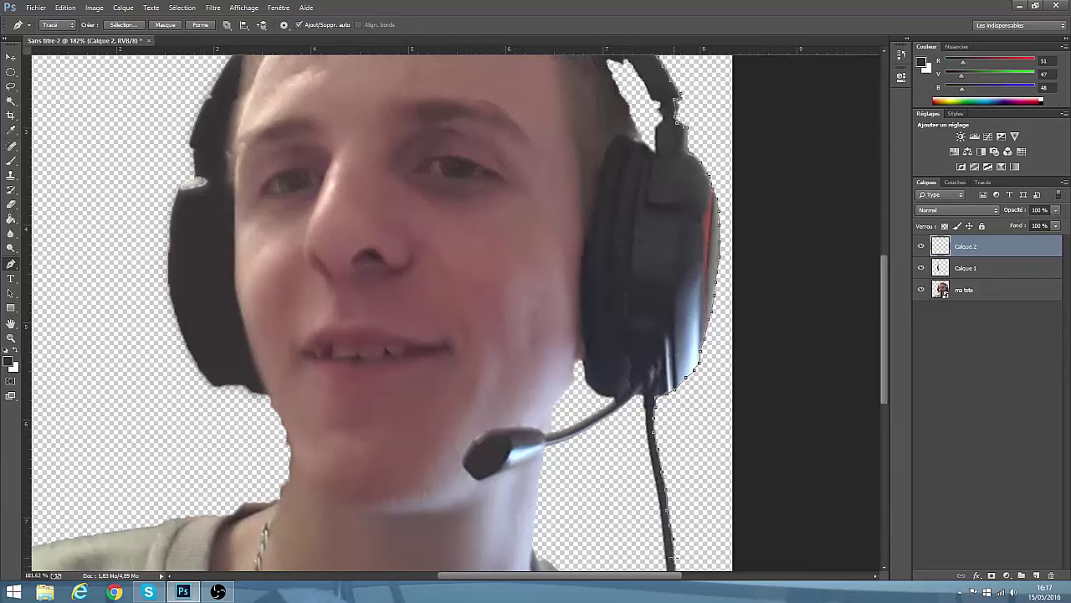
- Carry the path around the cable's end at the image's lower edge and back up its inner side
{"action": "scroll", "coordinate": [674, 559], "scroll_direction": "down", "scroll_amount": 5}
{"action": "left_click", "coordinate": [688, 455]}
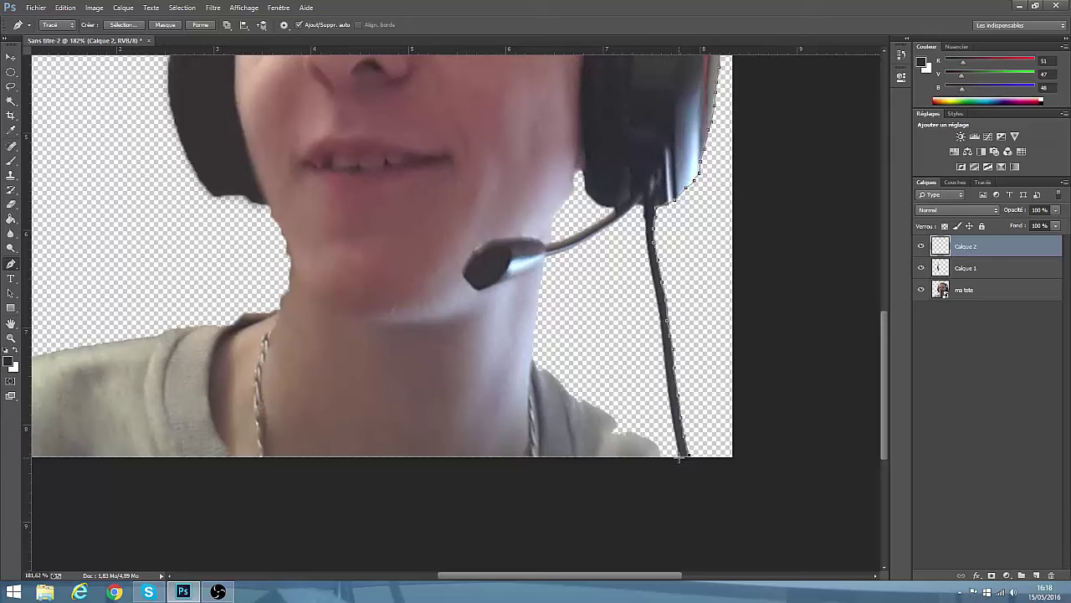
{"action": "left_click", "coordinate": [679, 458]}
{"action": "left_click", "coordinate": [673, 430]}
{"action": "scroll", "coordinate": [646, 238], "scroll_direction": "up", "scroll_amount": 3}
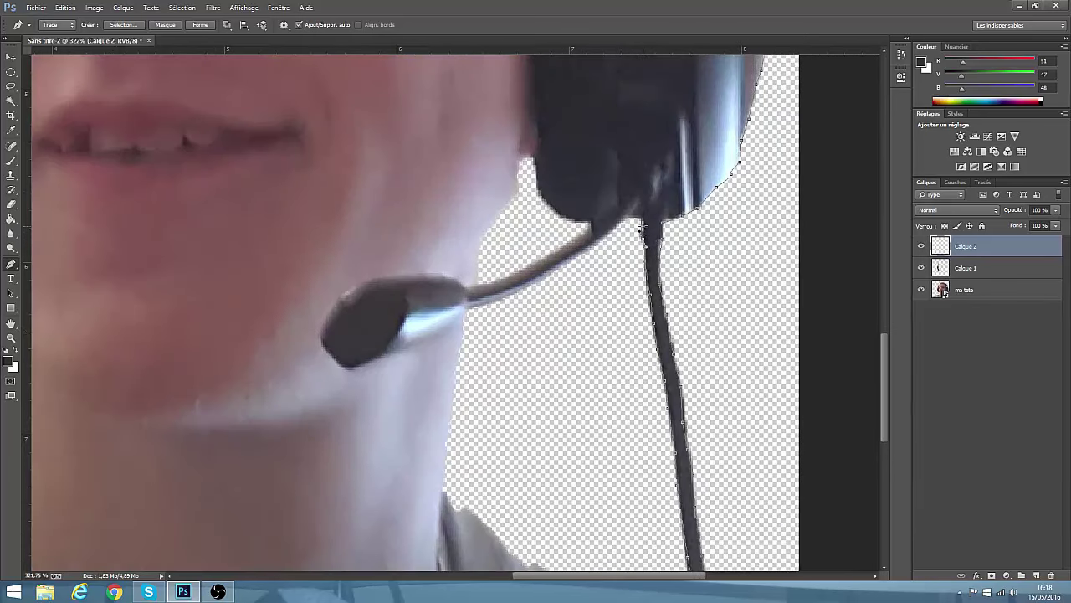
- Trace the path along the microphone arm, around the microphone and back up to the ear cup
{"action": "scroll", "coordinate": [554, 245], "scroll_direction": "down", "scroll_amount": 5}
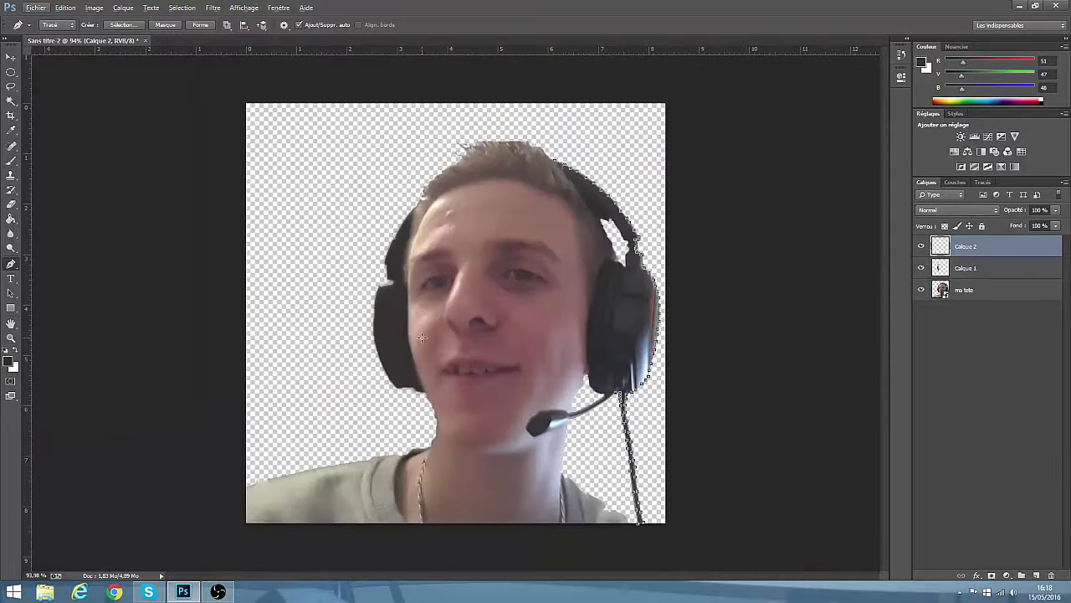
{"action": "scroll", "coordinate": [634, 403], "scroll_direction": "up", "scroll_amount": 4}
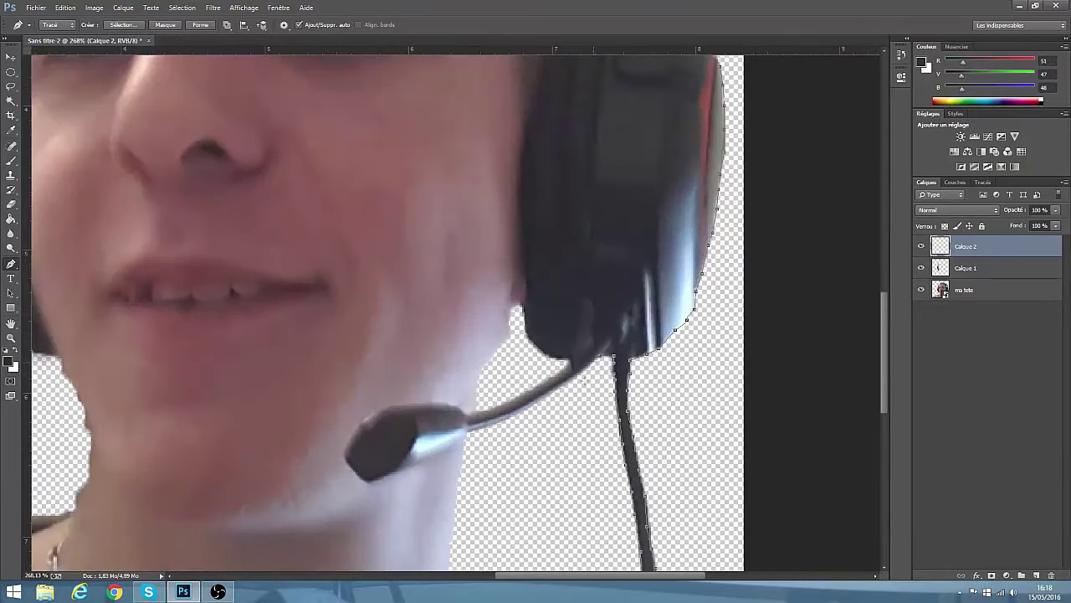
{"action": "left_click", "coordinate": [533, 406]}
{"action": "left_click", "coordinate": [497, 422]}
{"action": "left_click", "coordinate": [463, 438]}
{"action": "left_click", "coordinate": [438, 453]}
{"action": "left_click", "coordinate": [396, 470]}
{"action": "left_click", "coordinate": [369, 481]}
{"action": "left_click_drag", "start_coordinate": [351, 435], "coordinate": [343, 447]}
{"action": "left_click", "coordinate": [373, 412]}
{"action": "left_click", "coordinate": [414, 404]}
{"action": "left_click", "coordinate": [497, 407]}
{"action": "left_click", "coordinate": [570, 360]}
- Step back the last path points placed on the right-side ear cup's lower edge
{"action": "key", "text": "super"}
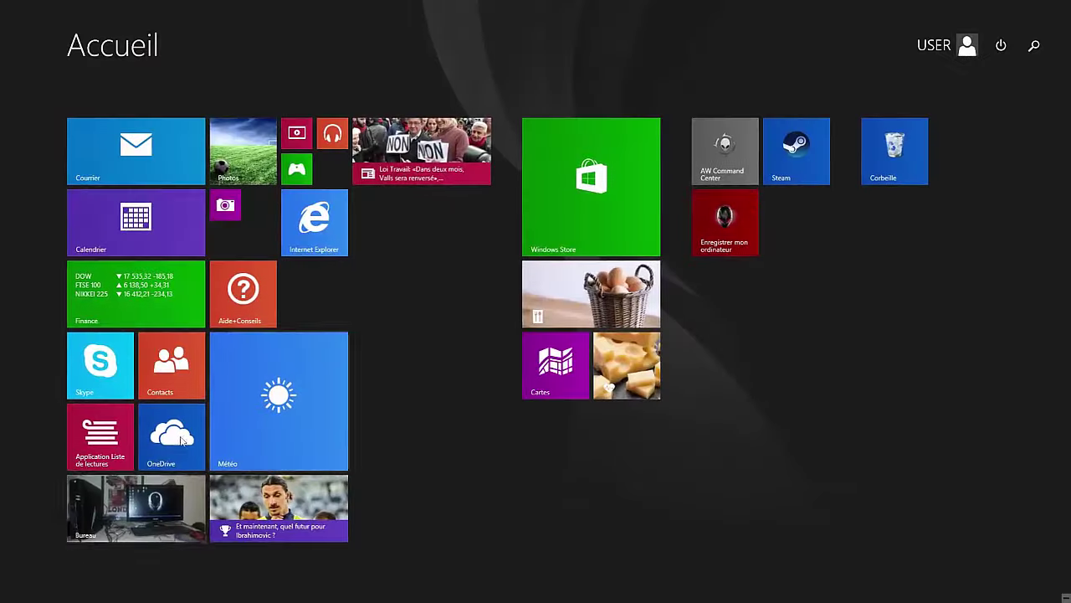
{"action": "key", "text": "super"}
{"action": "left_click", "coordinate": [65, 8]}
{"action": "left_click", "coordinate": [89, 41]}
{"action": "left_click", "coordinate": [65, 7]}
{"action": "left_click", "coordinate": [89, 41]}
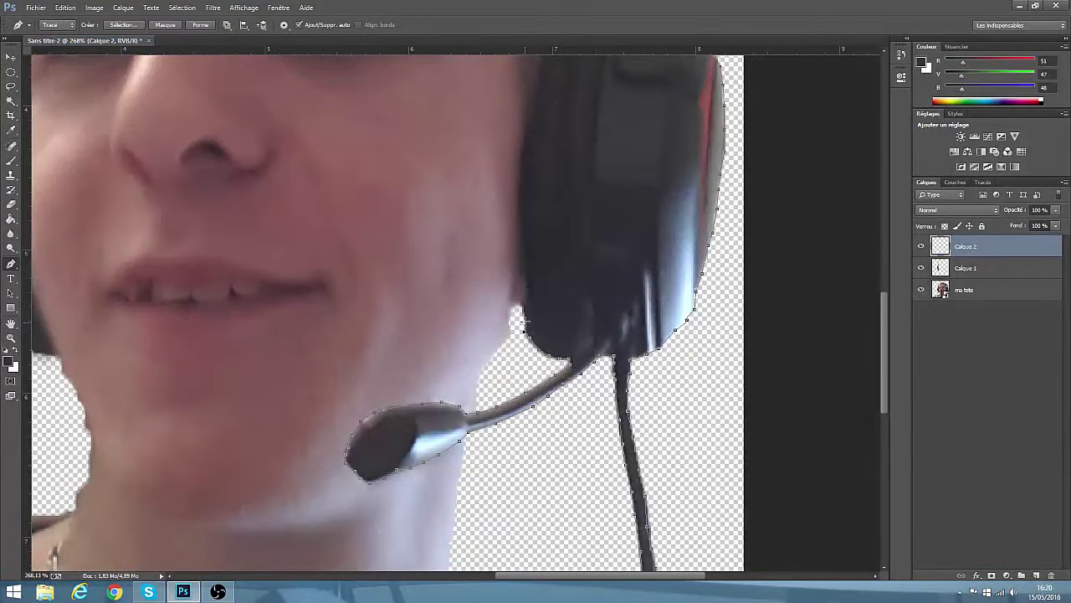
- Trace the inner edge of the right-side ear cup upward along the face to the cup's upper end
{"action": "scroll", "coordinate": [520, 304], "scroll_direction": "down", "scroll_amount": 9}
{"action": "scroll", "coordinate": [630, 384], "scroll_direction": "up", "scroll_amount": 7}
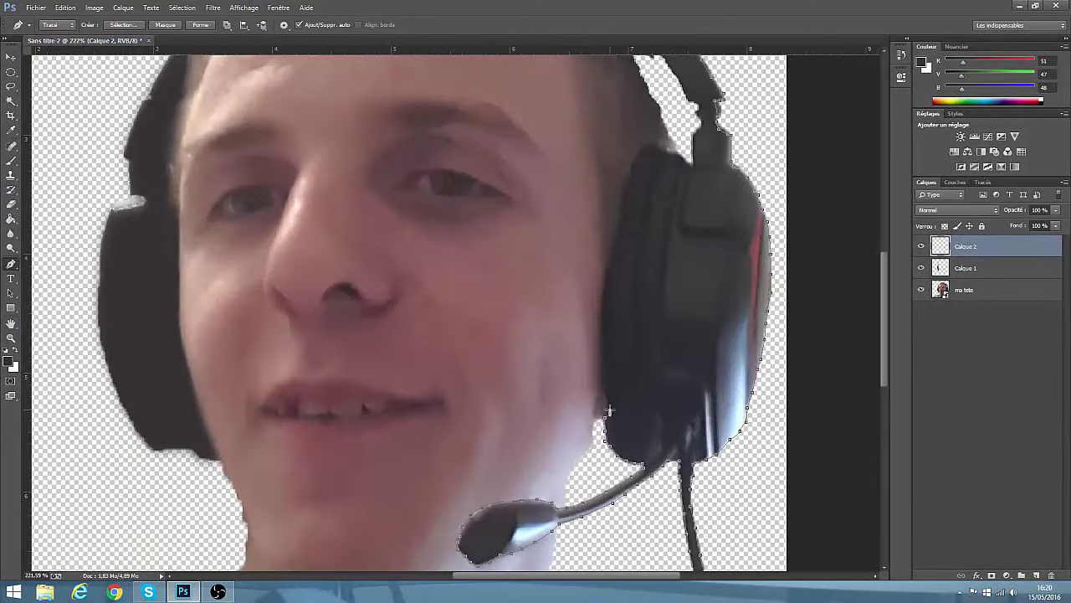
{"action": "left_click", "coordinate": [608, 398]}
{"action": "left_click", "coordinate": [603, 381]}
{"action": "left_click", "coordinate": [604, 358]}
{"action": "left_click", "coordinate": [602, 329]}
{"action": "left_click", "coordinate": [602, 305]}
{"action": "left_click", "coordinate": [608, 273]}
{"action": "left_click", "coordinate": [614, 242]}
{"action": "left_click", "coordinate": [622, 208]}
{"action": "left_click", "coordinate": [629, 178]}
{"action": "left_click", "coordinate": [642, 147]}
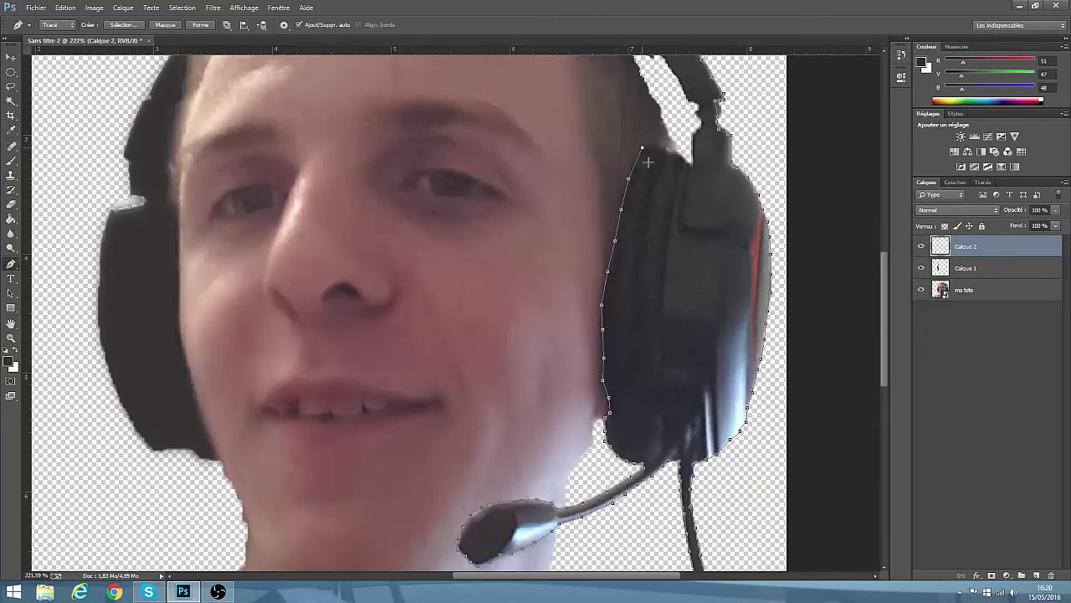
- Continue the path along the inner edge of the headband and close it at the hair
{"action": "scroll", "coordinate": [647, 162], "scroll_direction": "down", "scroll_amount": 4}
{"action": "scroll", "coordinate": [607, 265], "scroll_direction": "up", "scroll_amount": 3}
{"action": "scroll", "coordinate": [610, 270], "scroll_direction": "down", "scroll_amount": 2}
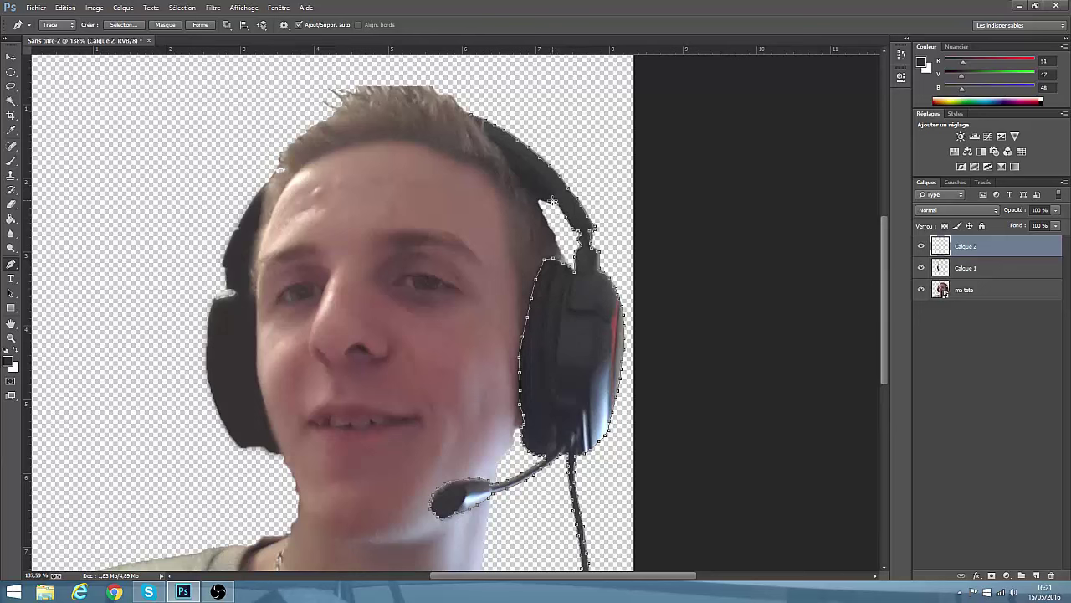
{"action": "left_click", "coordinate": [545, 202]}
{"action": "left_click", "coordinate": [477, 119]}
- Convert the closed headset path into a new anti-aliased selection
{"action": "scroll", "coordinate": [307, 371], "scroll_direction": "down", "scroll_amount": 4}
{"action": "right_click", "coordinate": [620, 318]}
{"action": "left_click", "coordinate": [661, 370]}
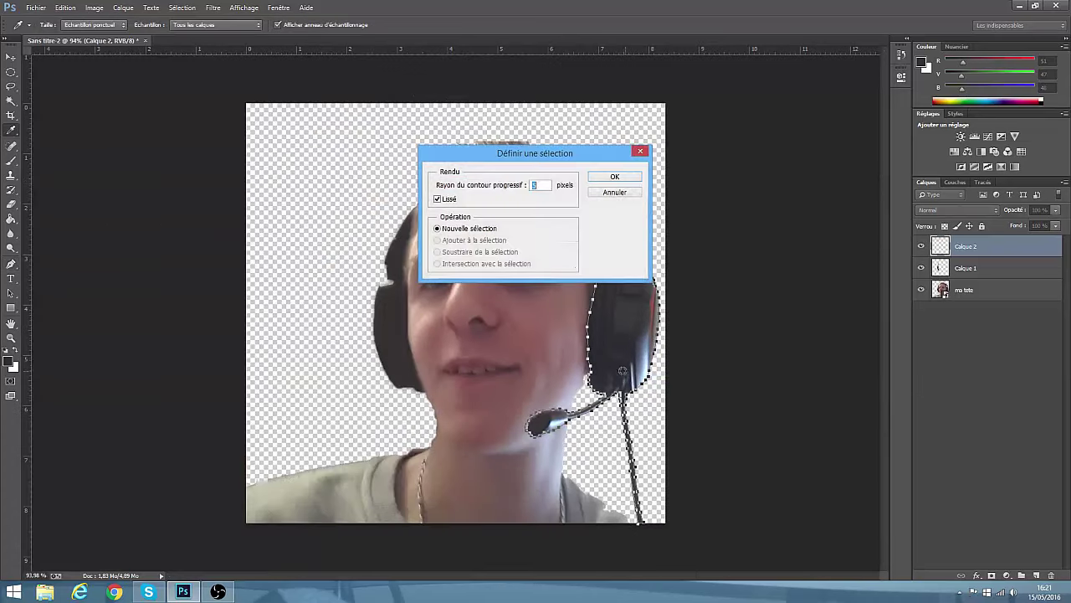
{"action": "left_click", "coordinate": [622, 177]}
- Fill the headset selection on Calque 2 with the dark grey foreground colour, deselect it and compare with the layer hidden
{"action": "left_click", "coordinate": [11, 219]}
{"action": "left_click", "coordinate": [612, 329]}
{"action": "right_click", "coordinate": [11, 101]}
{"action": "left_click", "coordinate": [55, 112]}
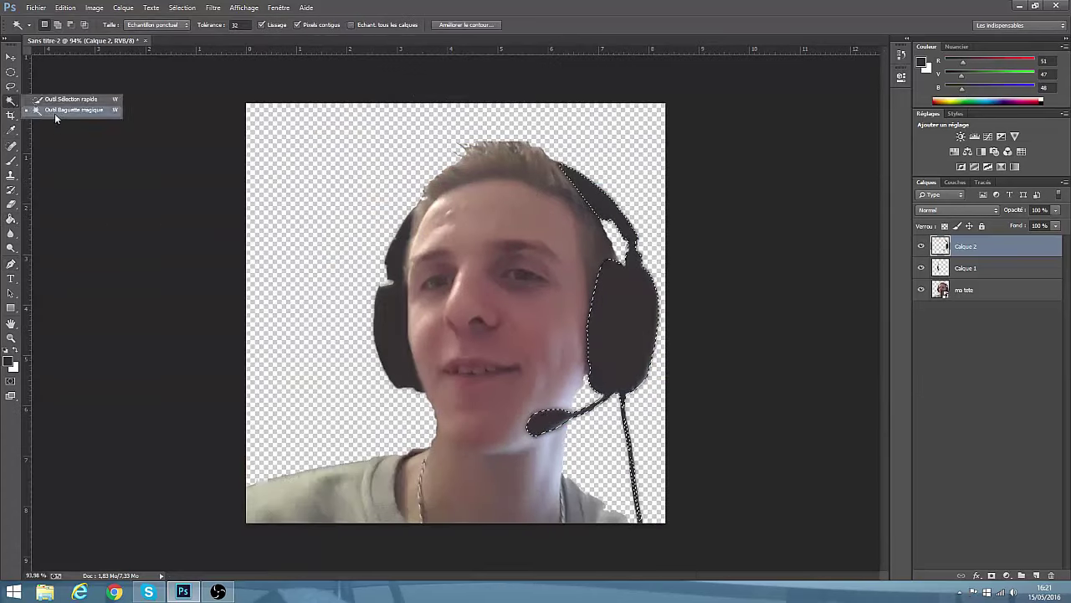
{"action": "key", "text": "ctrl+d"}
{"action": "key", "text": "v"}
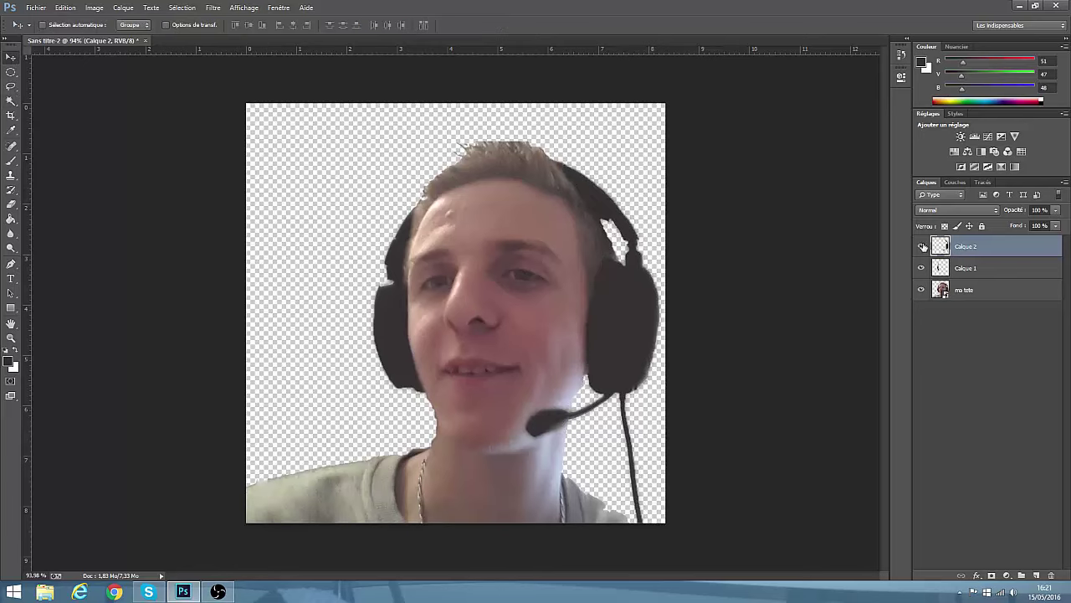
{"action": "left_click", "coordinate": [921, 246]}
{"action": "left_click", "coordinate": [921, 246]}
- Add a new layer above Calque 2 and activate the Pen tool
{"action": "left_click", "coordinate": [1034, 575]}
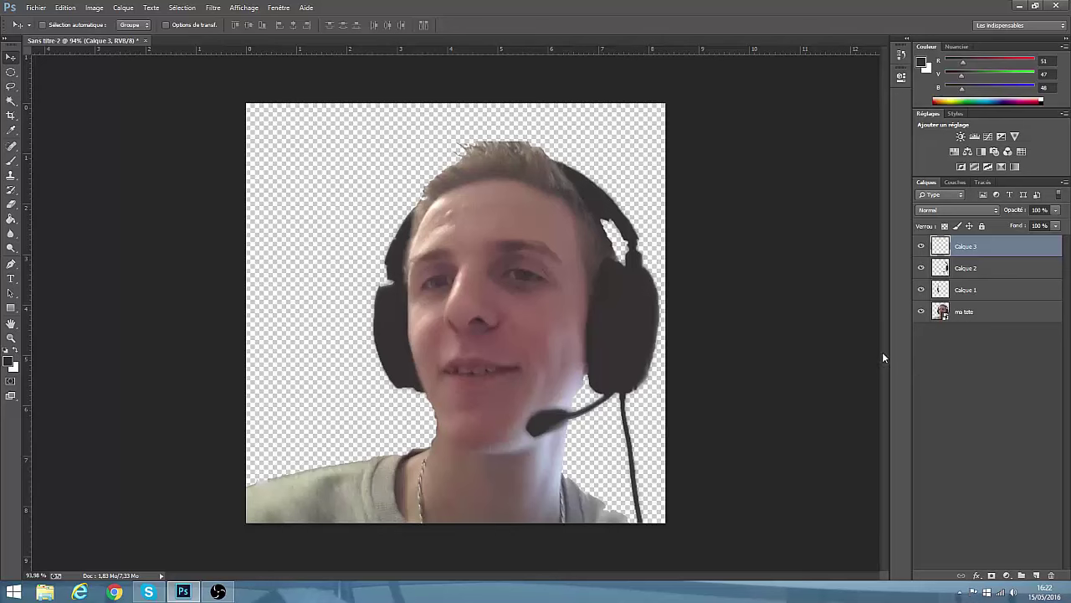
{"action": "left_click", "coordinate": [12, 124]}
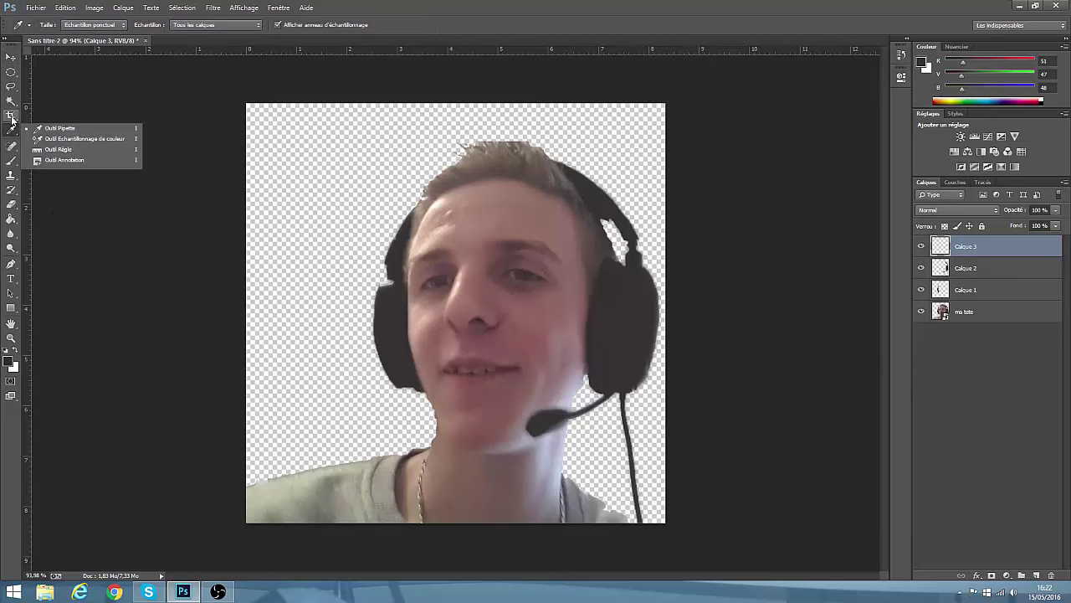
{"action": "left_click", "coordinate": [11, 264]}
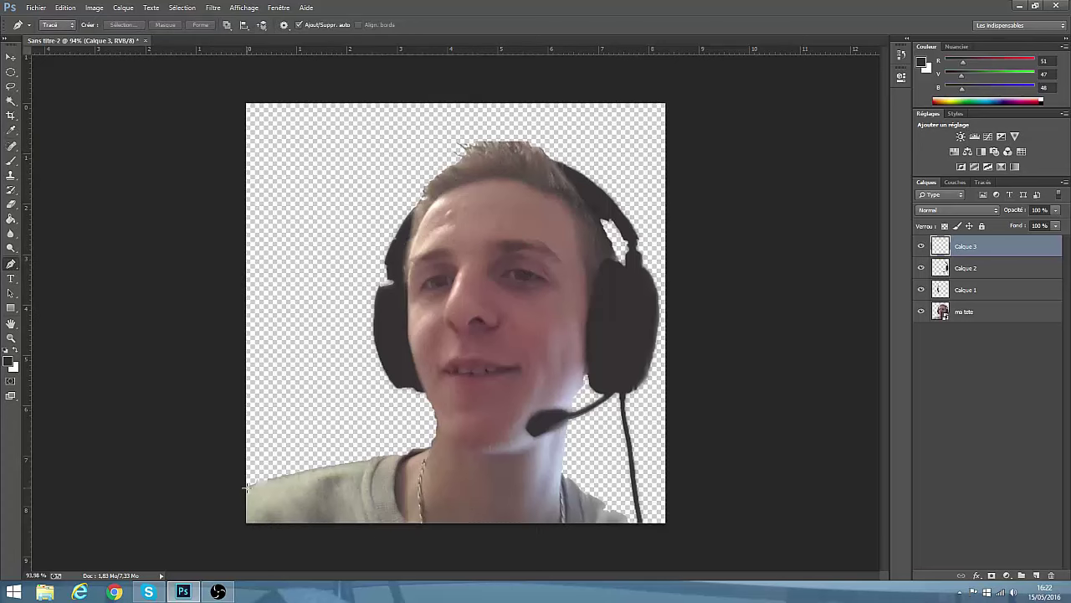
- Start a Pen path at the canvas's lower-left corner, going up its edge and along the top of the shirt's left shoulder
{"action": "left_click", "coordinate": [246, 524]}
{"action": "left_click", "coordinate": [246, 486]}
{"action": "left_click", "coordinate": [256, 484]}
{"action": "left_click", "coordinate": [311, 469]}
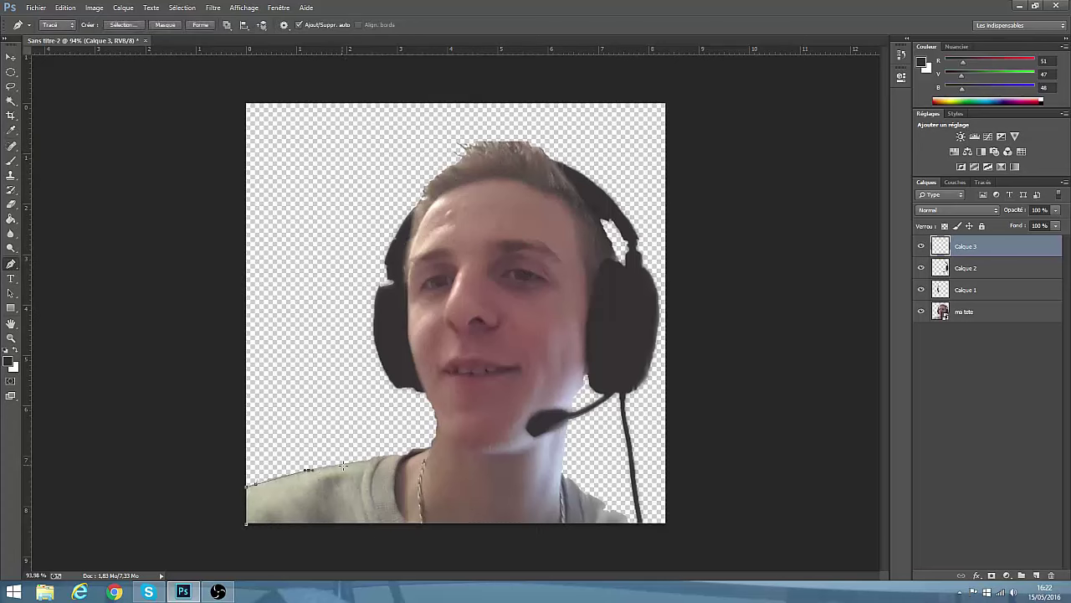
{"action": "left_click_drag", "start_coordinate": [343, 464], "coordinate": [350, 466]}
{"action": "left_click", "coordinate": [65, 7]}
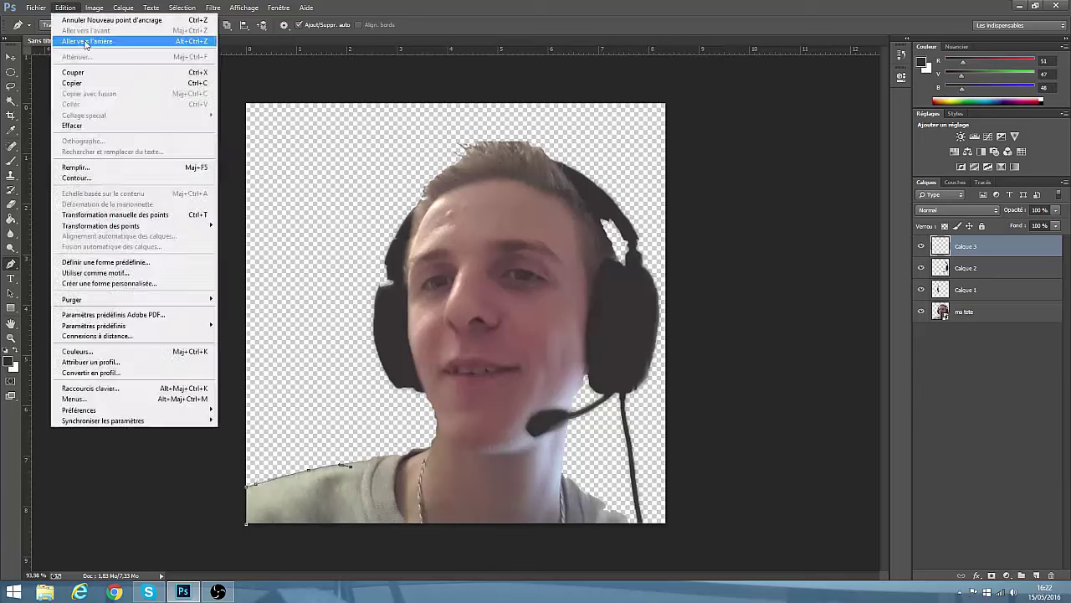
{"action": "left_click", "coordinate": [78, 40]}
- Continue the path along the left shoulder to the base of the collar and convert the traced shirt area into a selection
{"action": "left_click", "coordinate": [309, 468], "text": "alt"}
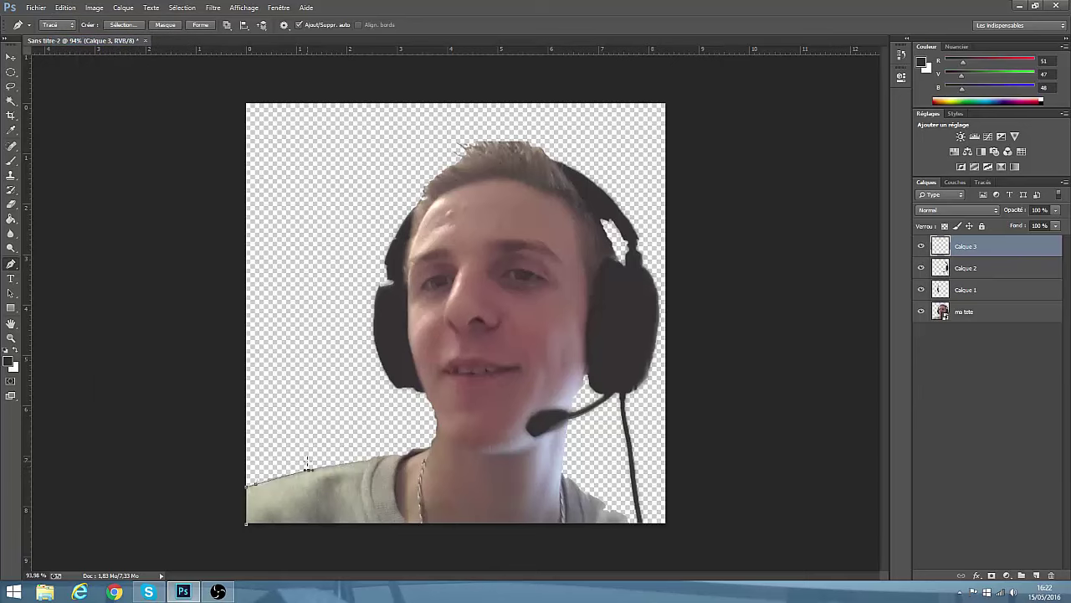
{"action": "left_click_drag", "start_coordinate": [341, 465], "coordinate": [363, 460]}
{"action": "left_click", "coordinate": [407, 524]}
{"action": "right_click", "coordinate": [343, 485]}
{"action": "left_click", "coordinate": [393, 292]}
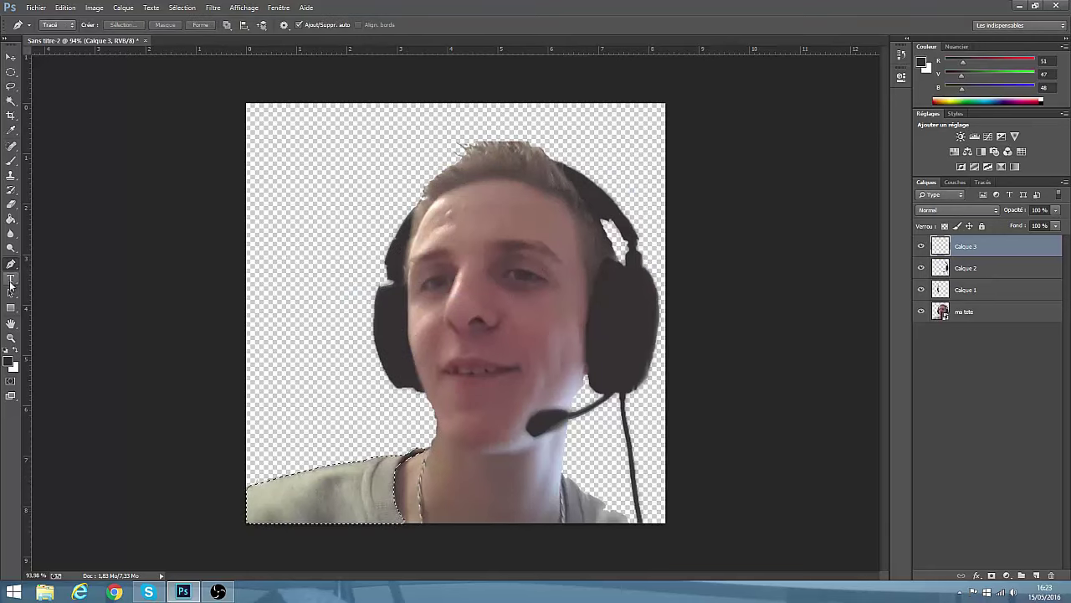
- Fill the left shoulder selection on Calque 3 with the grey-beige #a49f94 sampled from the shirt, and deselect it
{"action": "right_click", "coordinate": [11, 219]}
{"action": "left_click", "coordinate": [51, 229]}
{"action": "left_click", "coordinate": [7, 361]}
{"action": "left_click", "coordinate": [351, 490]}
{"action": "left_click", "coordinate": [343, 489]}
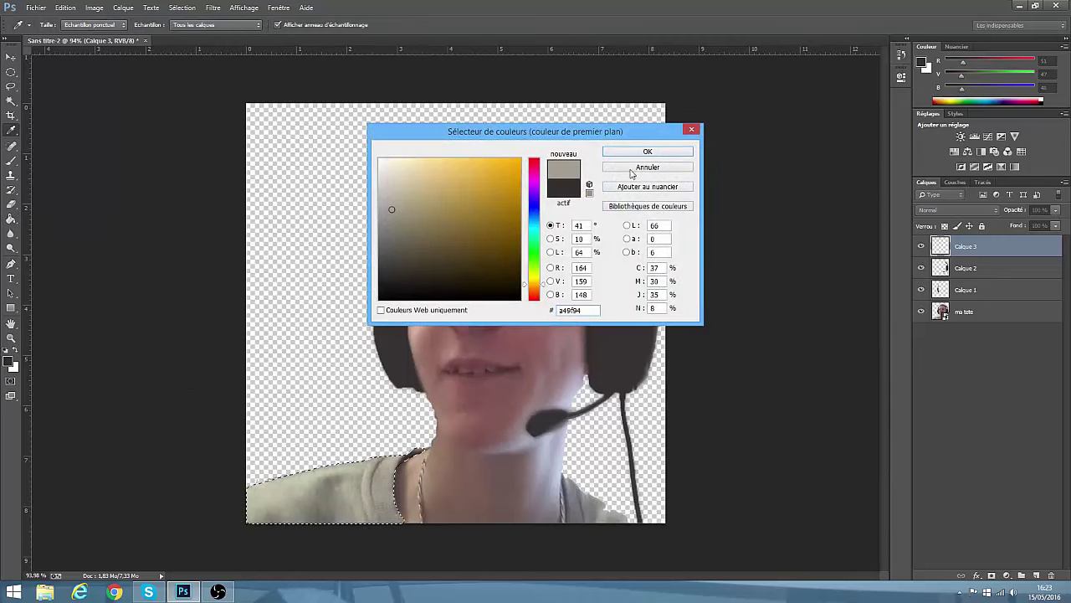
{"action": "left_click", "coordinate": [638, 152]}
{"action": "left_click", "coordinate": [347, 491]}
{"action": "right_click", "coordinate": [11, 101]}
{"action": "left_click", "coordinate": [42, 112]}
{"action": "left_click", "coordinate": [47, 114]}
{"action": "left_click", "coordinate": [11, 58]}
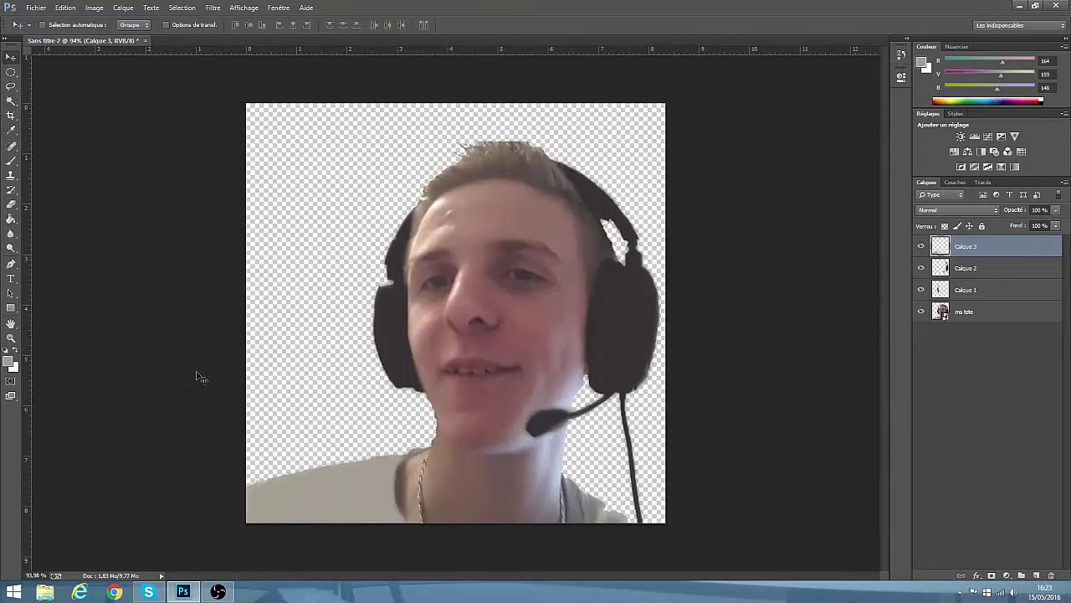
- Compare the shirt fill with the photo by toggling the visibility of Calque 3, leaving that layer hidden
{"action": "left_click", "coordinate": [921, 248]}
{"action": "left_click", "coordinate": [921, 248]}
{"action": "left_click", "coordinate": [922, 248]}
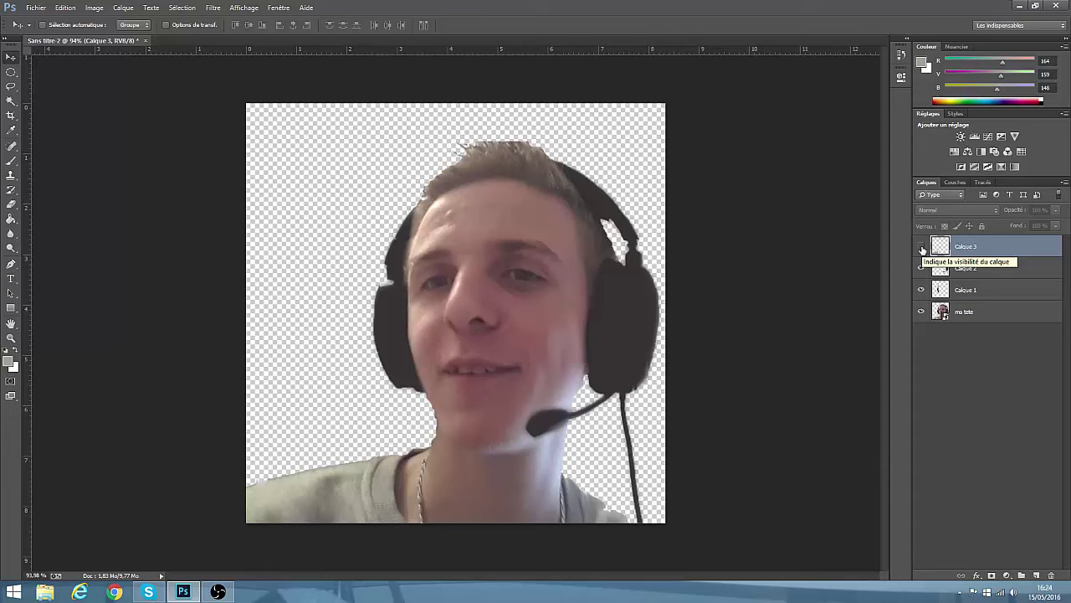
{"action": "left_click", "coordinate": [921, 249]}
{"action": "left_click", "coordinate": [920, 247]}
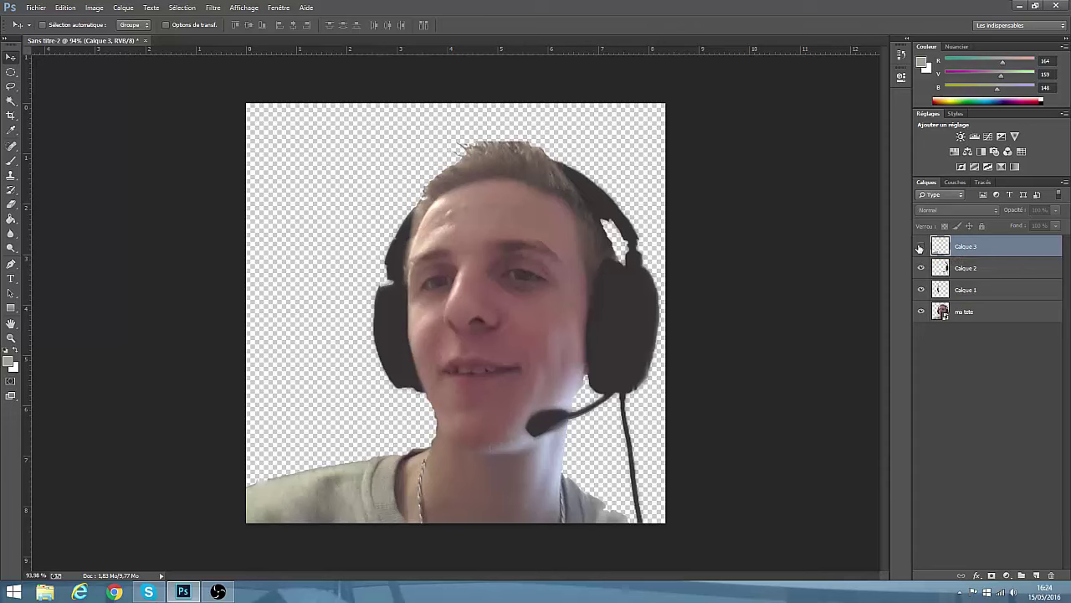
- On a new layer, trace the small right shoulder part of the shirt with the Pen tool and convert the closed path into a selection
{"action": "left_click", "coordinate": [1036, 576]}
{"action": "left_click", "coordinate": [11, 86]}
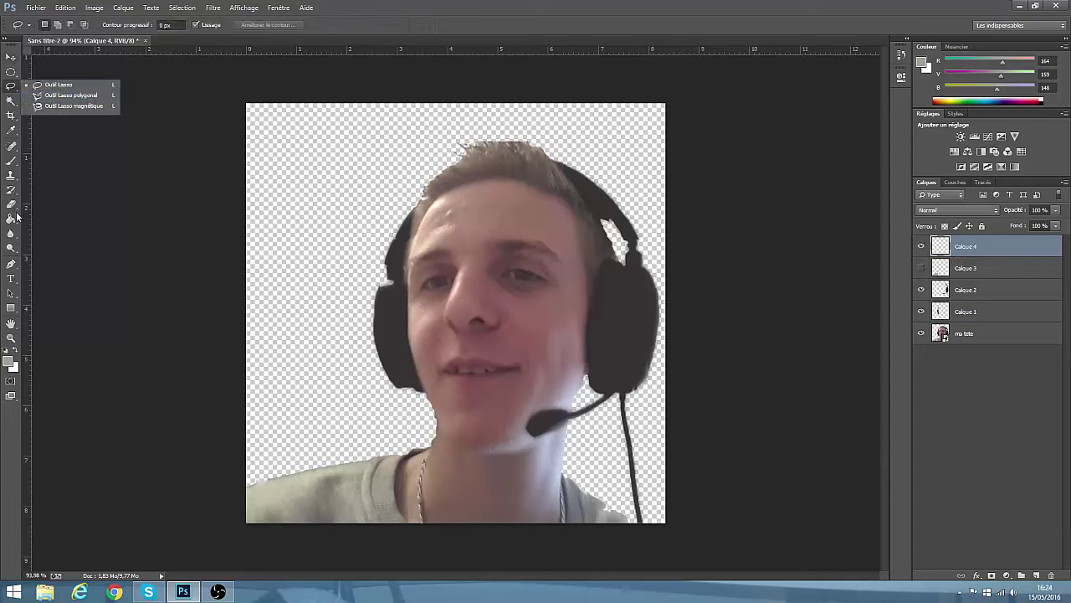
{"action": "left_click", "coordinate": [11, 264]}
{"action": "left_click", "coordinate": [562, 474]}
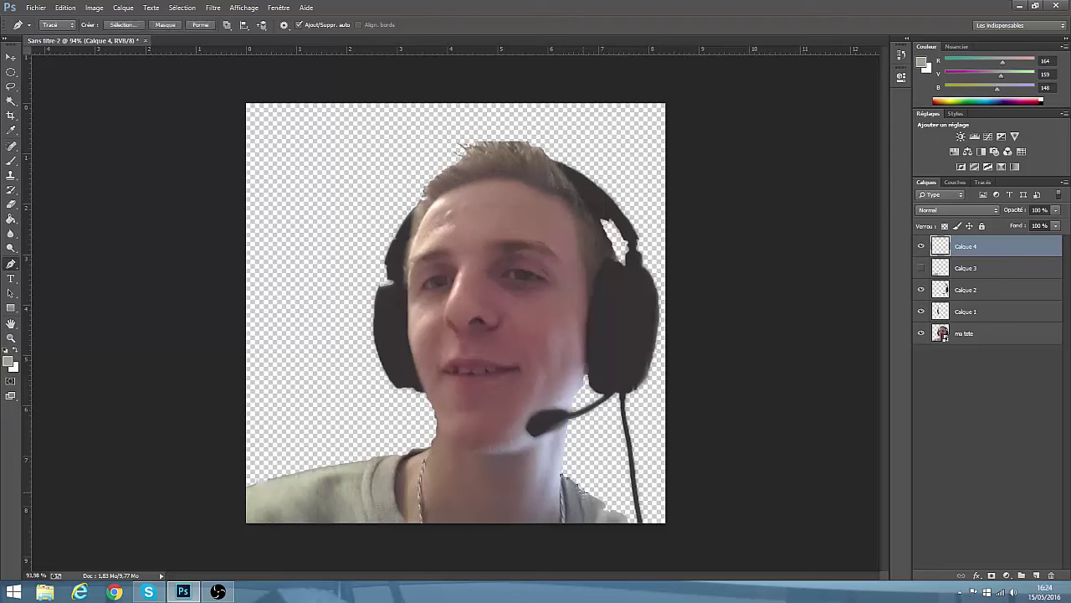
{"action": "left_click", "coordinate": [619, 512]}
{"action": "left_click", "coordinate": [629, 522]}
{"action": "left_click", "coordinate": [566, 523]}
{"action": "left_click", "coordinate": [561, 475]}
{"action": "right_click", "coordinate": [580, 505]}
{"action": "left_click", "coordinate": [624, 315]}
{"action": "key", "text": "Return"}
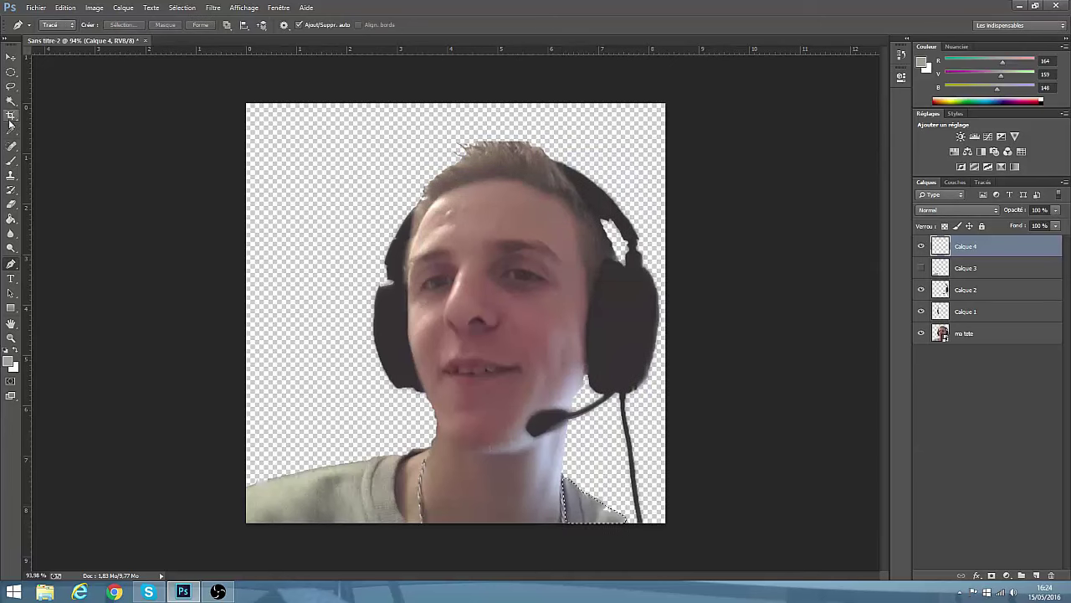
- Fill and deselect the small right shoulder area on Calque 4 using the foreground colour, and show Calque 3 again
{"action": "right_click", "coordinate": [11, 220]}
{"action": "left_click", "coordinate": [52, 228]}
{"action": "left_click", "coordinate": [584, 509]}
{"action": "right_click", "coordinate": [11, 101]}
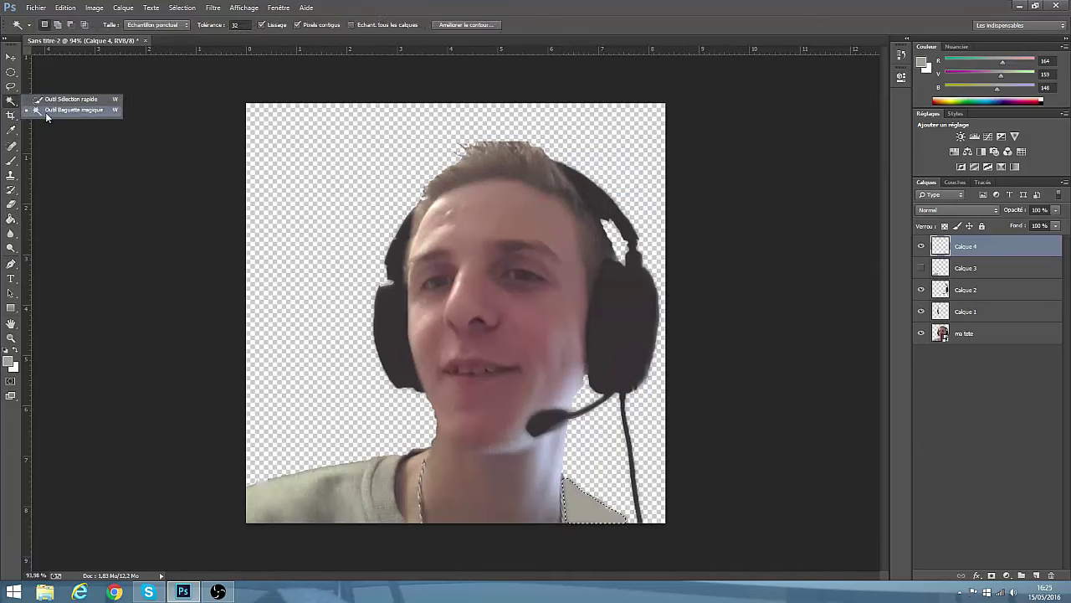
{"action": "left_click", "coordinate": [921, 268]}
- Try to refill the small right shoulder area on Calque 4 with the foreground colour #a49f94
{"action": "key", "text": "g"}
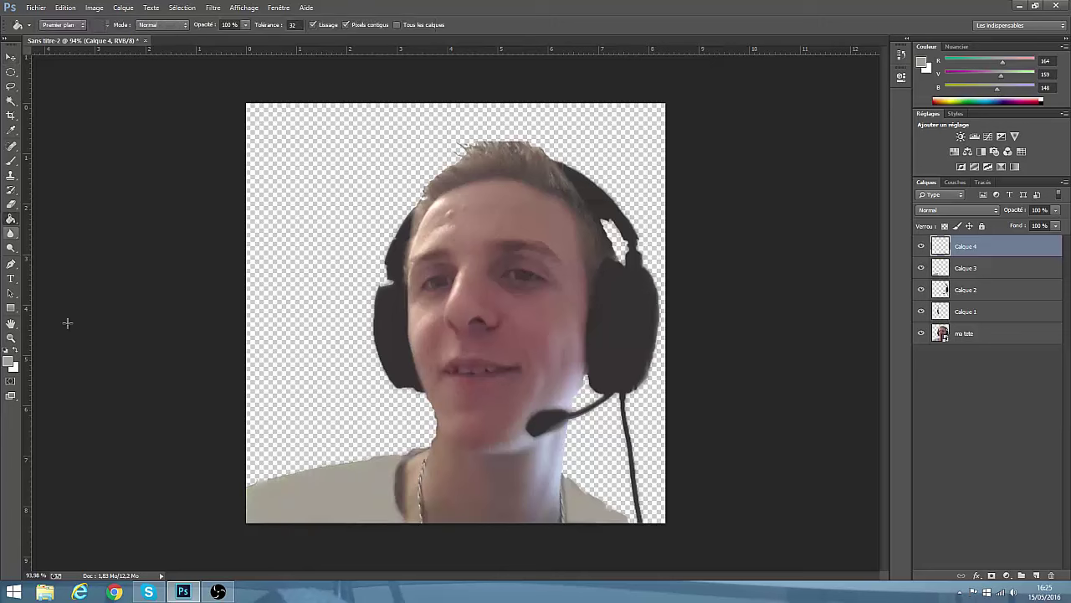
{"action": "left_click", "coordinate": [8, 362]}
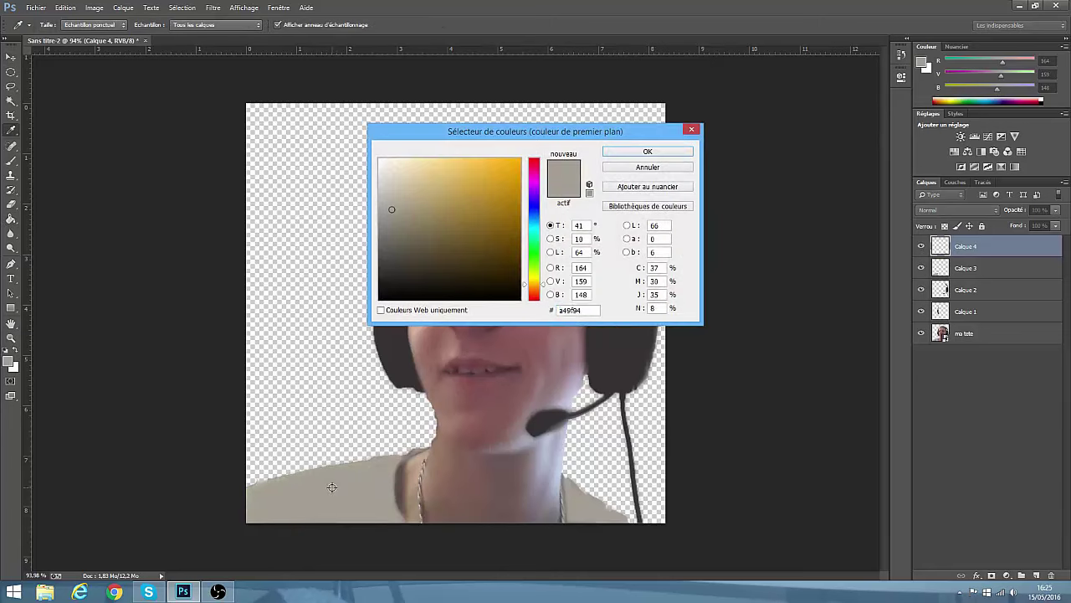
{"action": "left_click", "coordinate": [674, 154]}
{"action": "left_click", "coordinate": [584, 513]}
{"action": "left_click", "coordinate": [75, 9]}
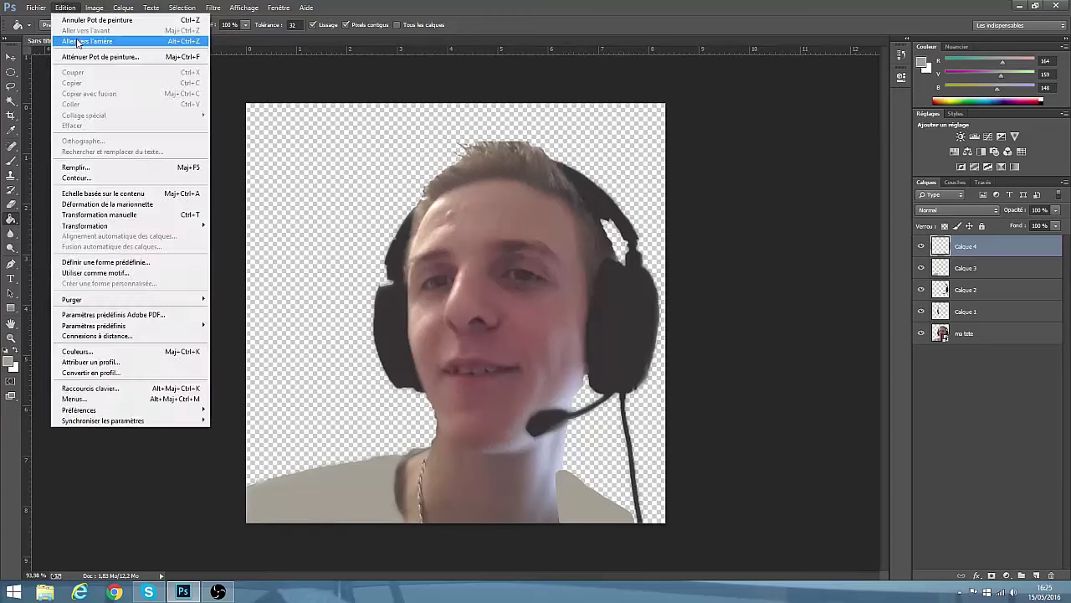
{"action": "left_click", "coordinate": [78, 41]}
{"action": "left_click", "coordinate": [595, 515]}
{"action": "left_click", "coordinate": [65, 8]}
{"action": "left_click", "coordinate": [83, 41]}
- Apply a Color Overlay style to Calque 4 in a grey-beige that matches the fill of the left shoulder
{"action": "left_click", "coordinate": [10, 58]}
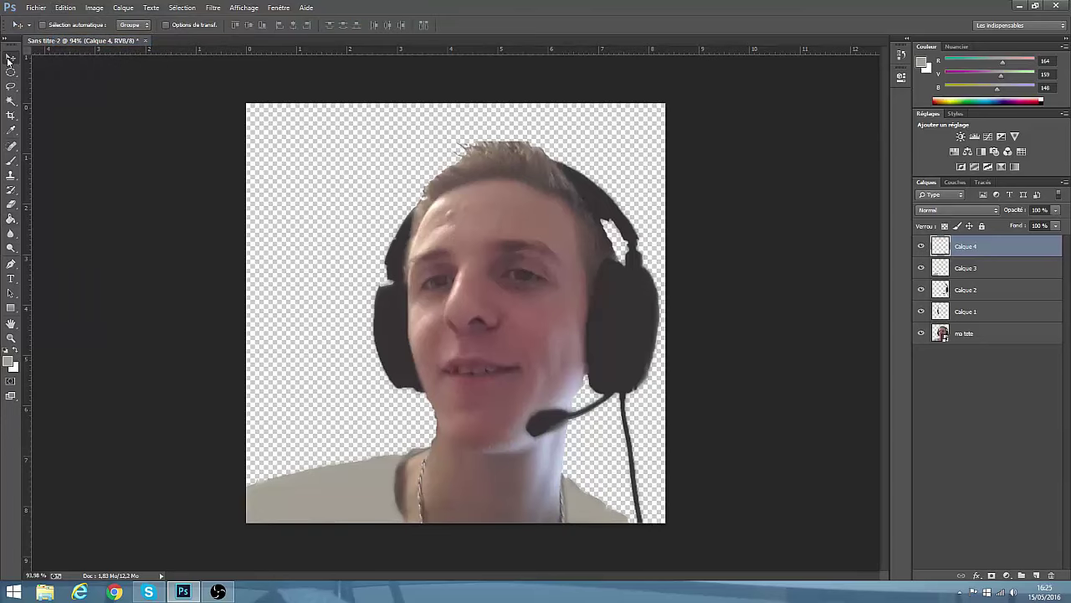
{"action": "right_click", "coordinate": [963, 249]}
{"action": "left_click", "coordinate": [829, 162]}
{"action": "left_click", "coordinate": [360, 241]}
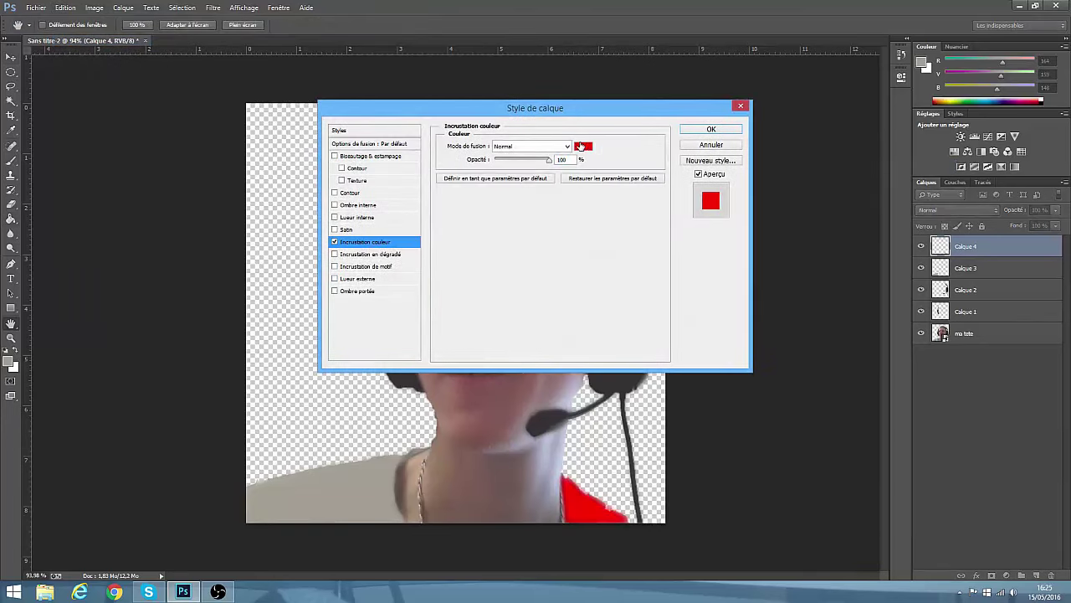
{"action": "left_click", "coordinate": [581, 146]}
{"action": "left_click", "coordinate": [335, 492]}
{"action": "left_click", "coordinate": [387, 227]}
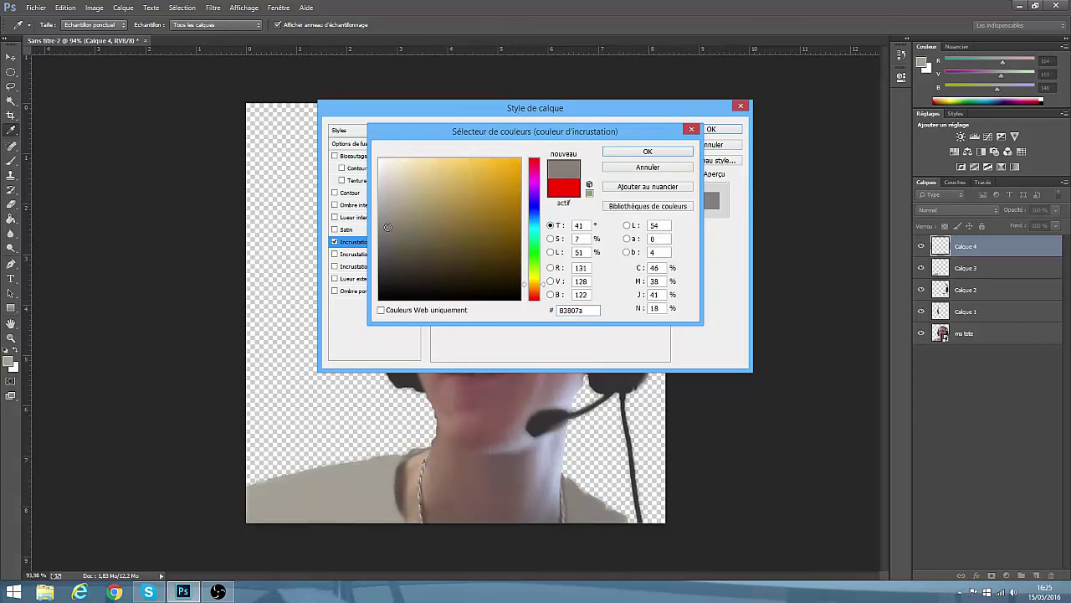
{"action": "left_click_drag", "start_coordinate": [388, 227], "coordinate": [386, 204]}
{"action": "left_click", "coordinate": [648, 151]}
{"action": "left_click", "coordinate": [711, 129]}
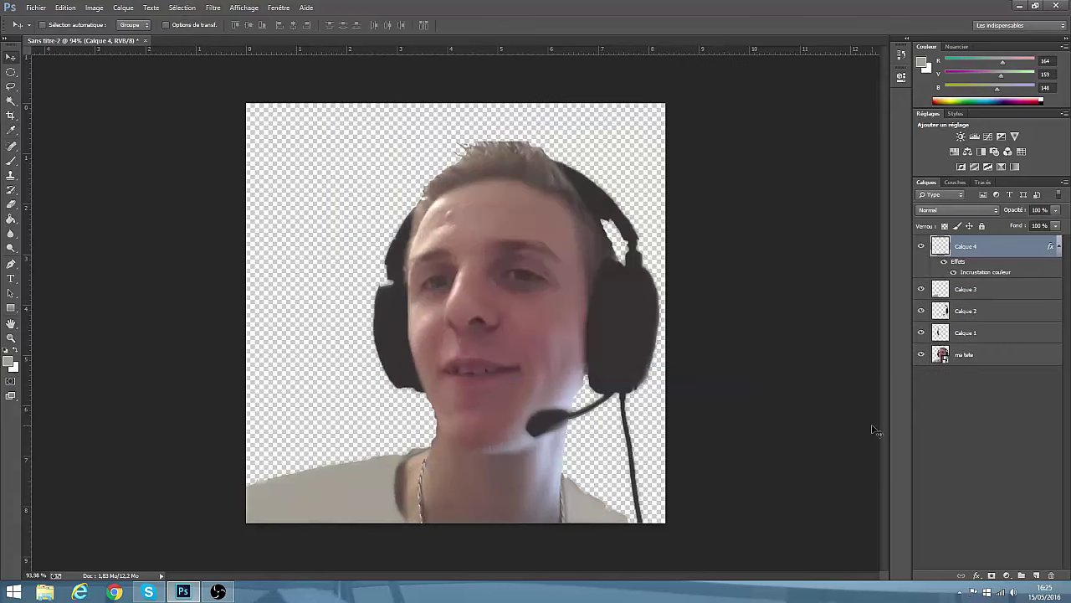
- On a new layer, trace the neck with the Pen tool from the canvas's bottom edge along the collar and jawline, closing the path
{"action": "left_click", "coordinate": [1036, 576]}
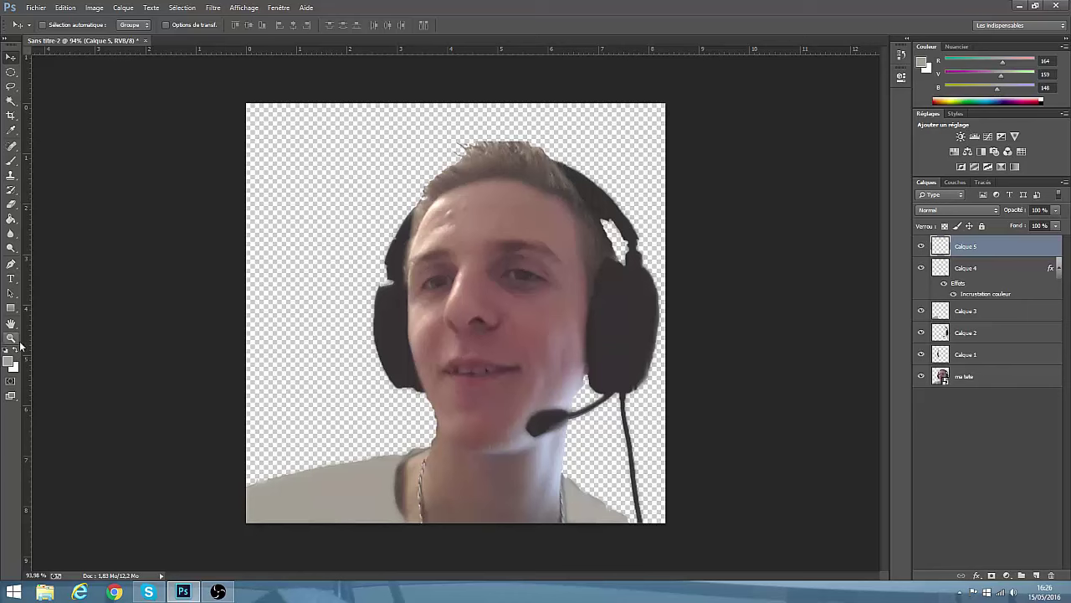
{"action": "left_click", "coordinate": [11, 264]}
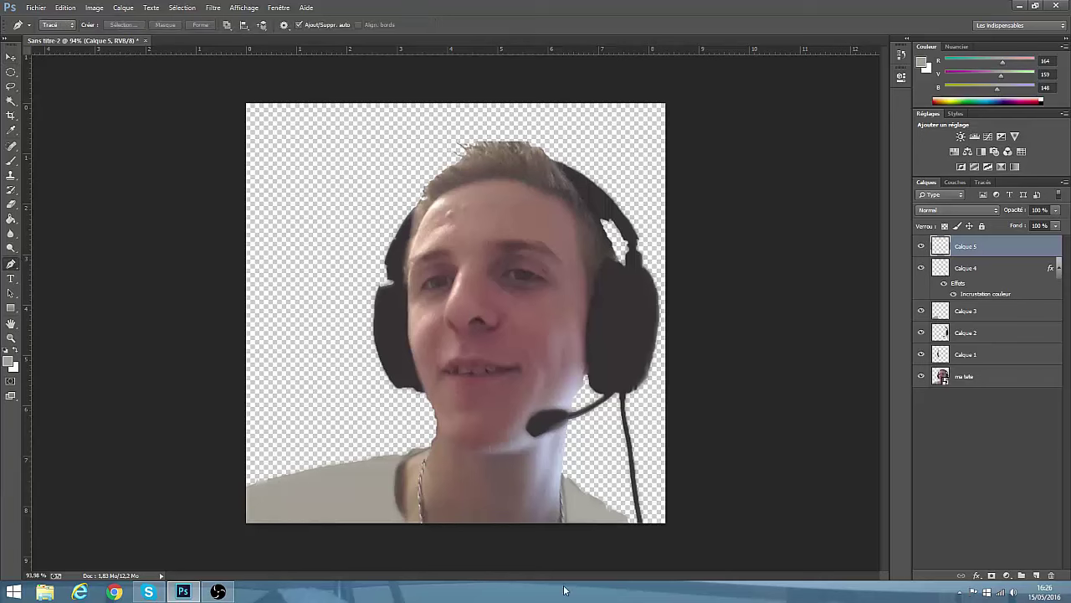
{"action": "left_click", "coordinate": [559, 522]}
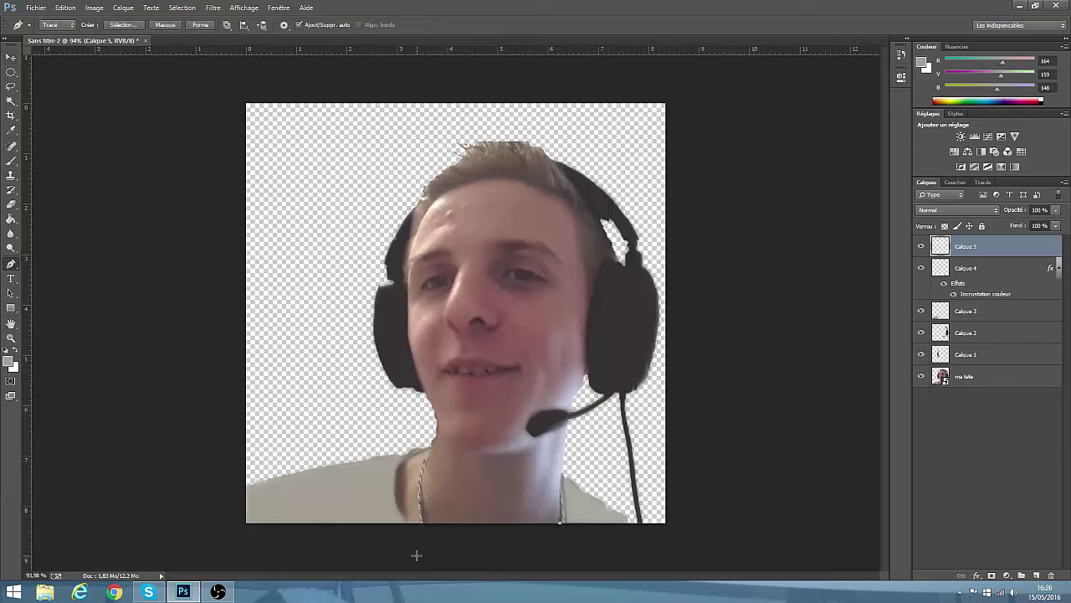
{"action": "left_click", "coordinate": [409, 523]}
{"action": "left_click_drag", "start_coordinate": [448, 430], "coordinate": [451, 432]}
{"action": "left_click", "coordinate": [534, 433]}
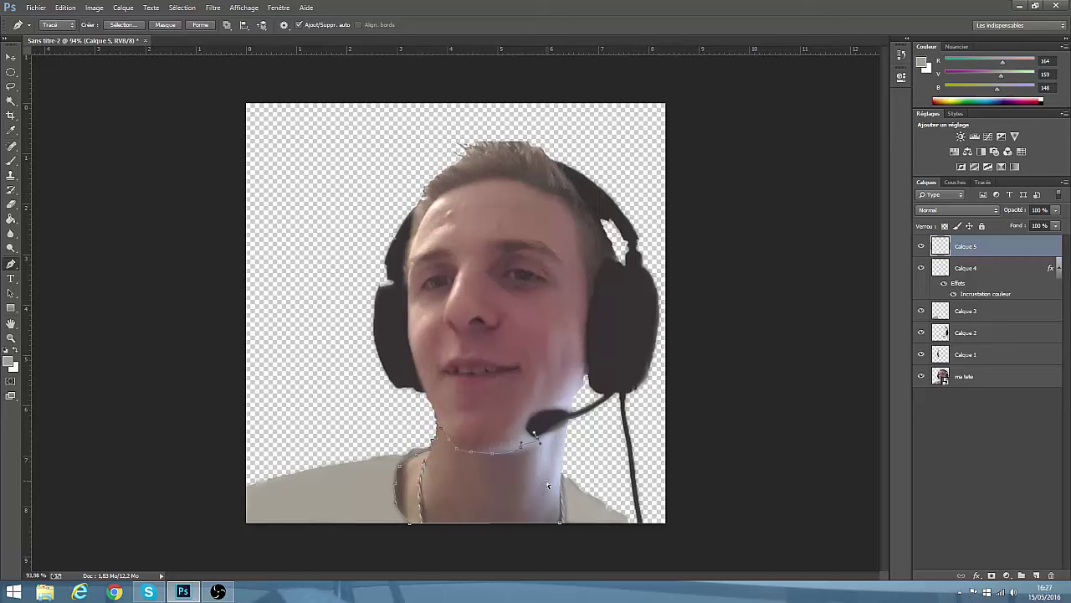
{"action": "left_click", "coordinate": [564, 435]}
{"action": "left_click", "coordinate": [561, 526]}
- Convert the closed neck path into a selection
{"action": "right_click", "coordinate": [497, 503]}
{"action": "left_click", "coordinate": [550, 321]}
{"action": "left_click", "coordinate": [617, 176]}
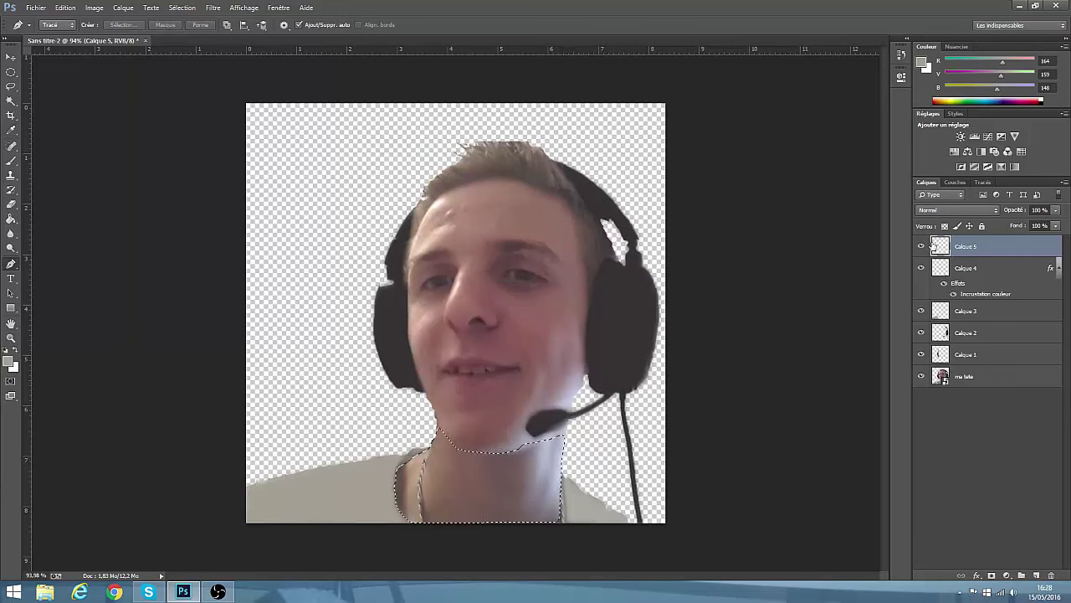
- Apply a Color Overlay style to Calque 5 in a pale pink skin tone based on a colour sampled from the face
{"action": "right_click", "coordinate": [996, 242]}
{"action": "left_click", "coordinate": [962, 249]}
{"action": "left_click_drag", "start_coordinate": [499, 108], "coordinate": [757, 145]}
{"action": "left_click", "coordinate": [634, 280]}
{"action": "left_click", "coordinate": [839, 184]}
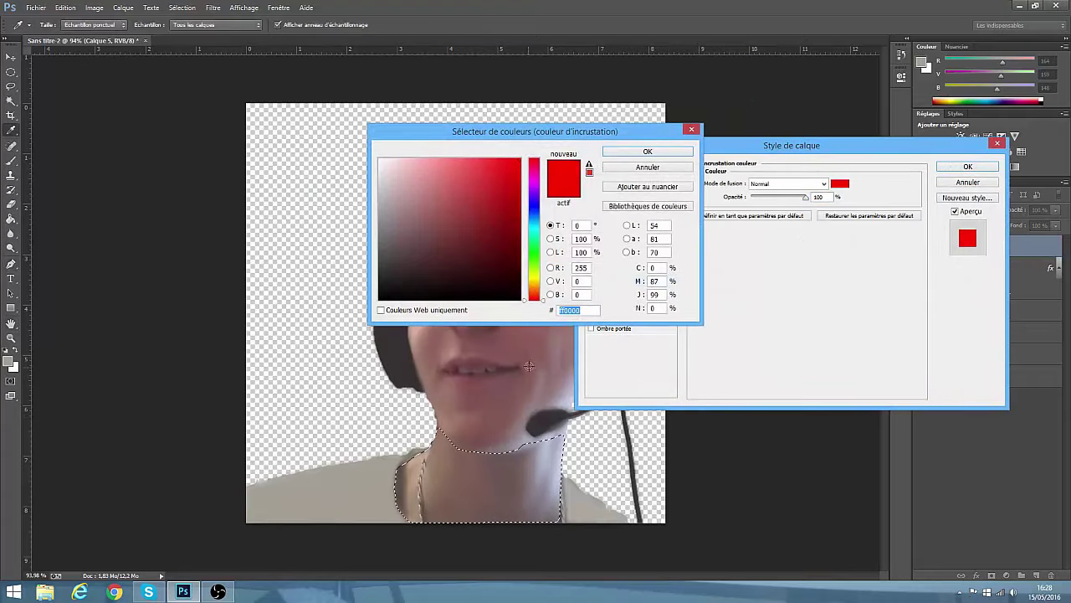
{"action": "left_click_drag", "start_coordinate": [470, 408], "coordinate": [427, 366]}
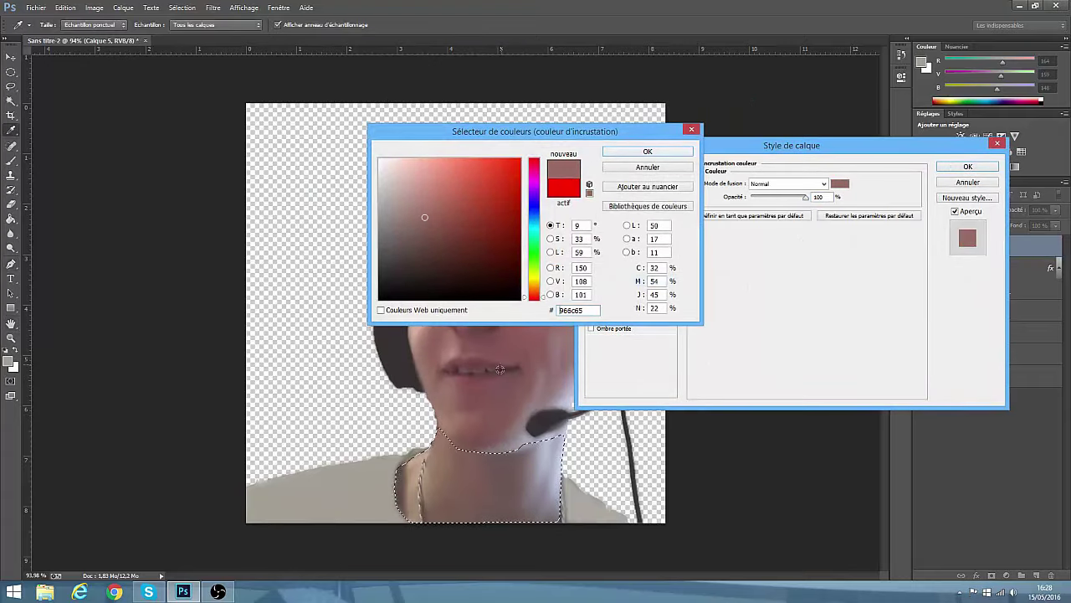
{"action": "left_click", "coordinate": [400, 179]}
{"action": "left_click", "coordinate": [647, 150]}
{"action": "left_click", "coordinate": [966, 167]}
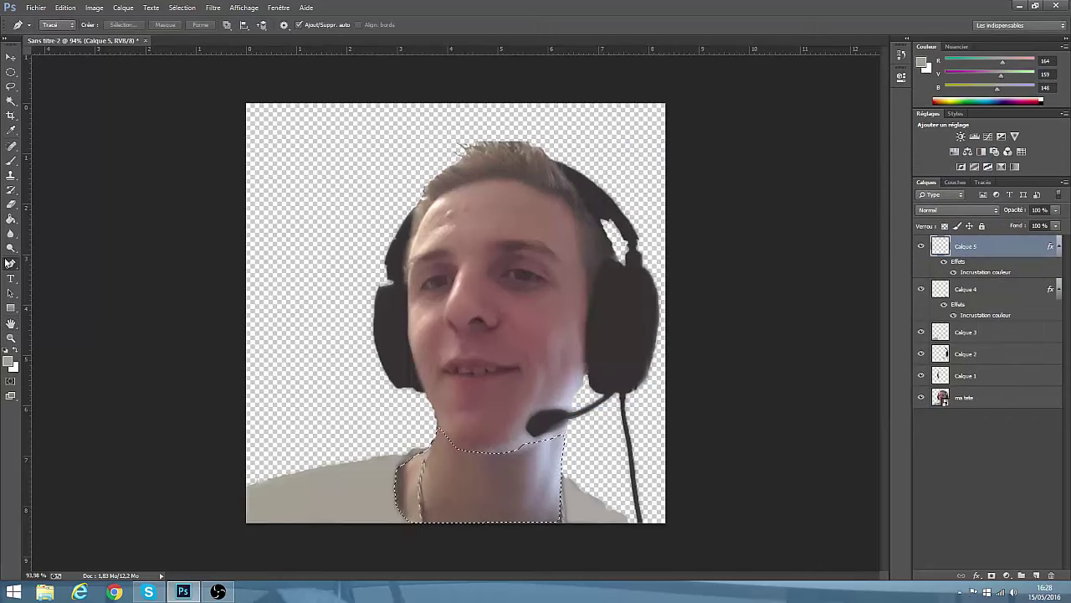
- Fill the neck selection on Calque 5 with the Paint Bucket
{"action": "left_click", "coordinate": [11, 218]}
{"action": "left_click", "coordinate": [68, 227]}
{"action": "left_click", "coordinate": [494, 485]}
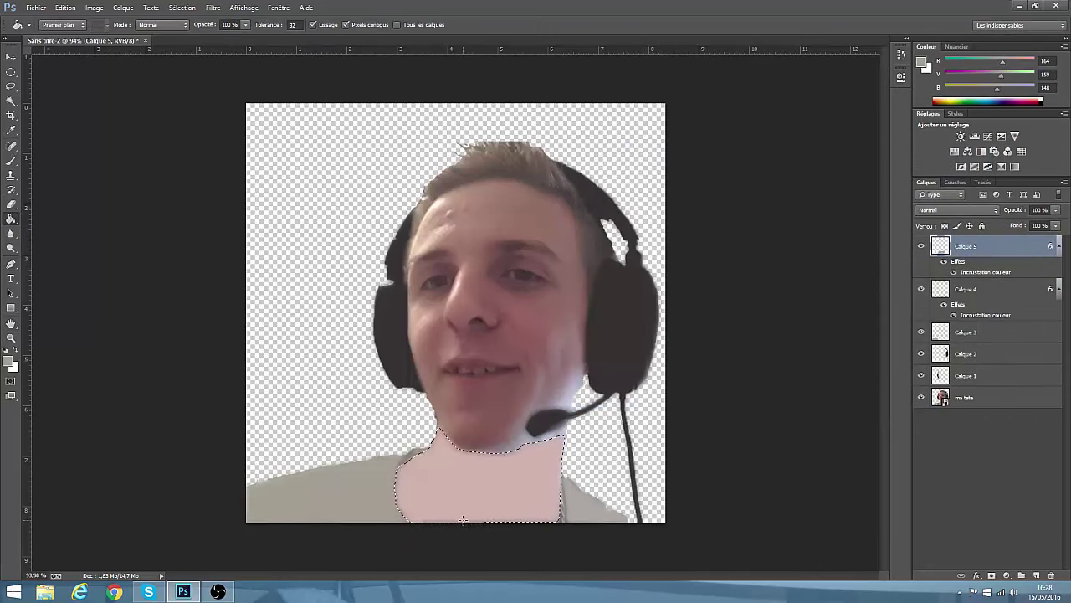
- Reopen the Color Overlay style of Calque 5 and set its colour to #b39d99
{"action": "right_click", "coordinate": [994, 247]}
{"action": "left_click", "coordinate": [921, 165]}
{"action": "left_click", "coordinate": [638, 281]}
{"action": "left_click", "coordinate": [839, 184]}
{"action": "left_click", "coordinate": [399, 201]}
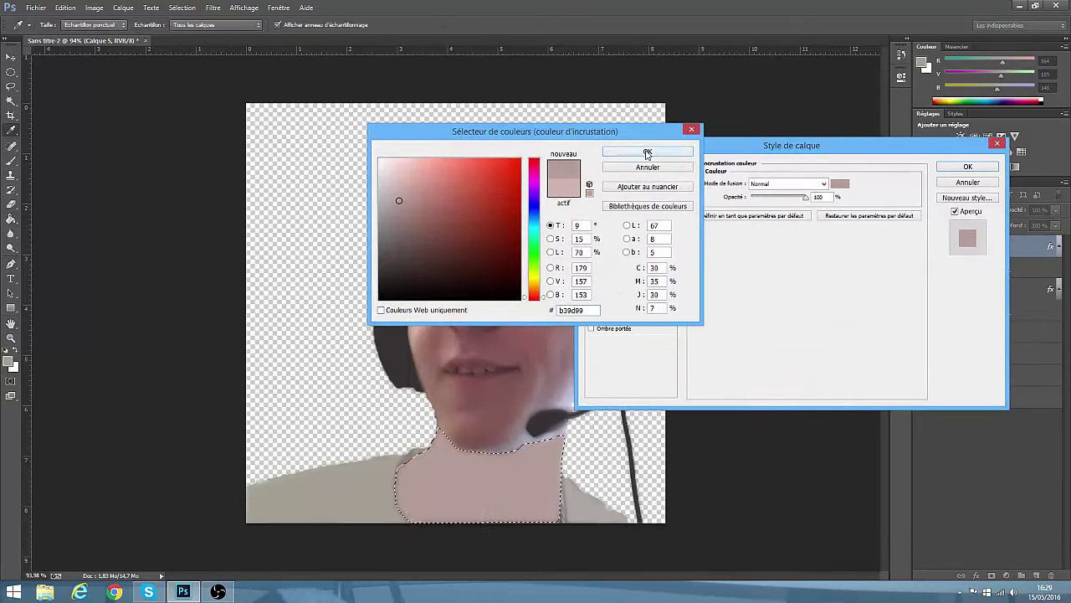
{"action": "left_click", "coordinate": [647, 153]}
- Set the overlay colour of Calque 5 to the skin tone #b18d7f sampled from the face, apply the style and deselect the neck
{"action": "left_click", "coordinate": [841, 184]}
{"action": "left_click", "coordinate": [478, 419]}
{"action": "left_click_drag", "start_coordinate": [502, 132], "coordinate": [791, 160]}
{"action": "left_click", "coordinate": [482, 266]}
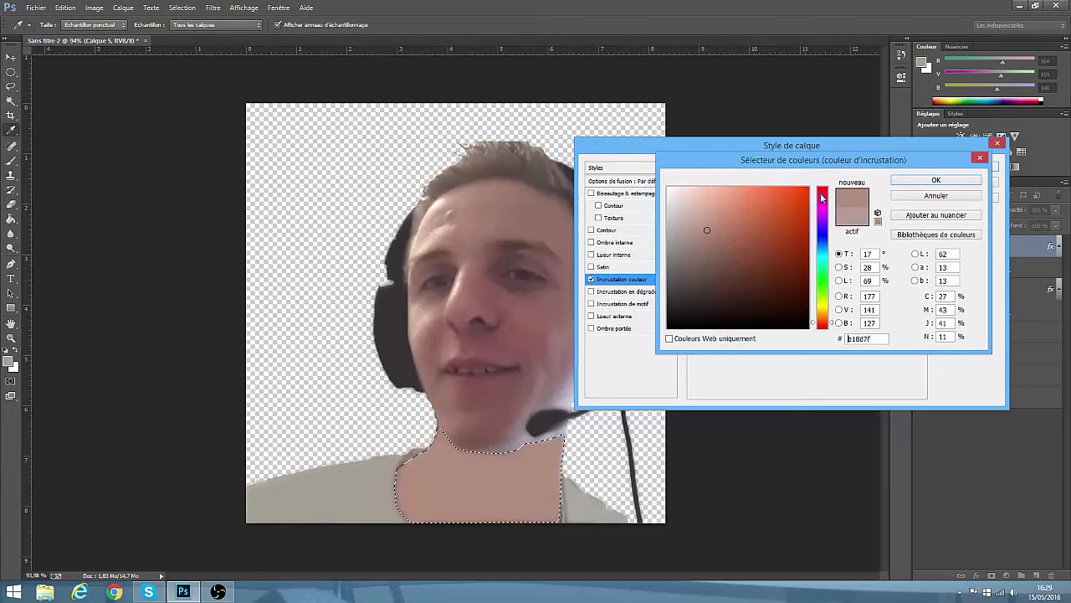
{"action": "left_click", "coordinate": [936, 180]}
{"action": "left_click", "coordinate": [966, 166]}
{"action": "left_click", "coordinate": [11, 103]}
{"action": "key", "text": "ctrl+d"}
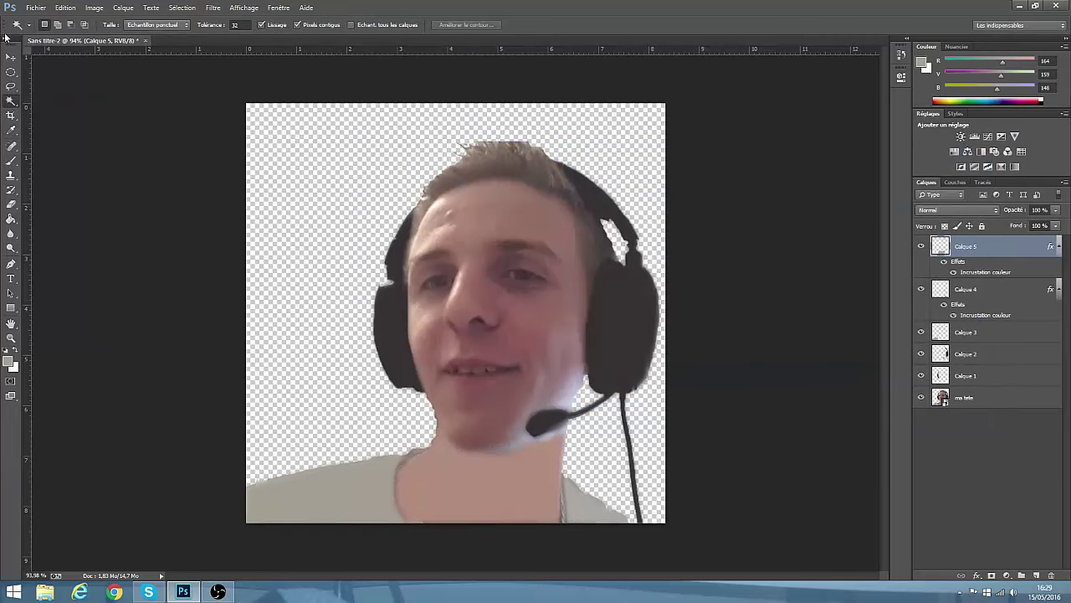
{"action": "left_click", "coordinate": [11, 56]}
- Add a new layer and start a Pen path from below the microphone along the chin and up the cheek on the portrait's left side
{"action": "key", "text": "ctrl+shift+alt+n"}
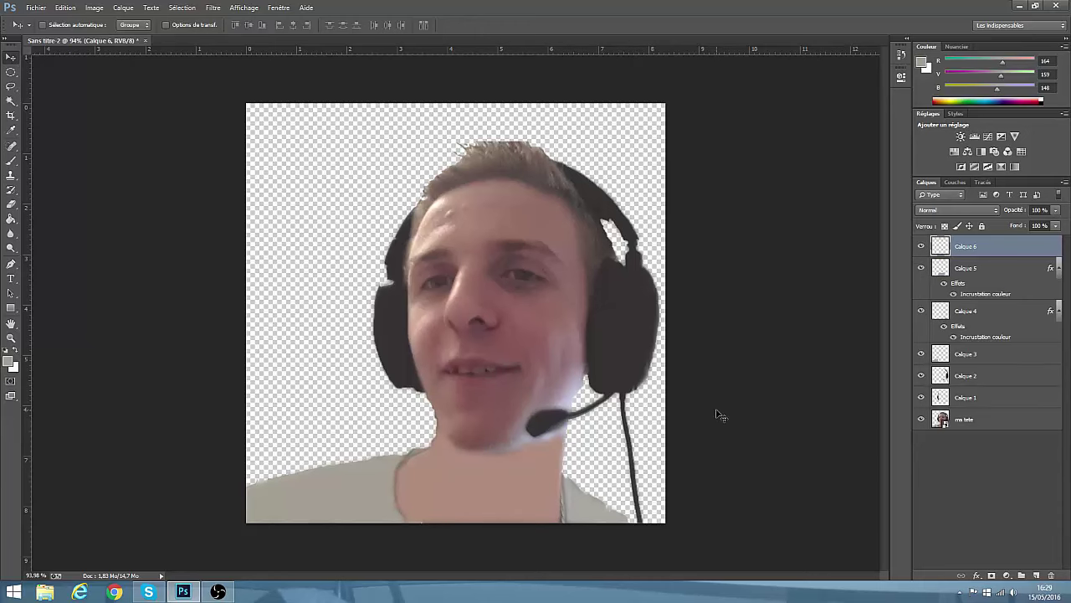
{"action": "left_click", "coordinate": [11, 265]}
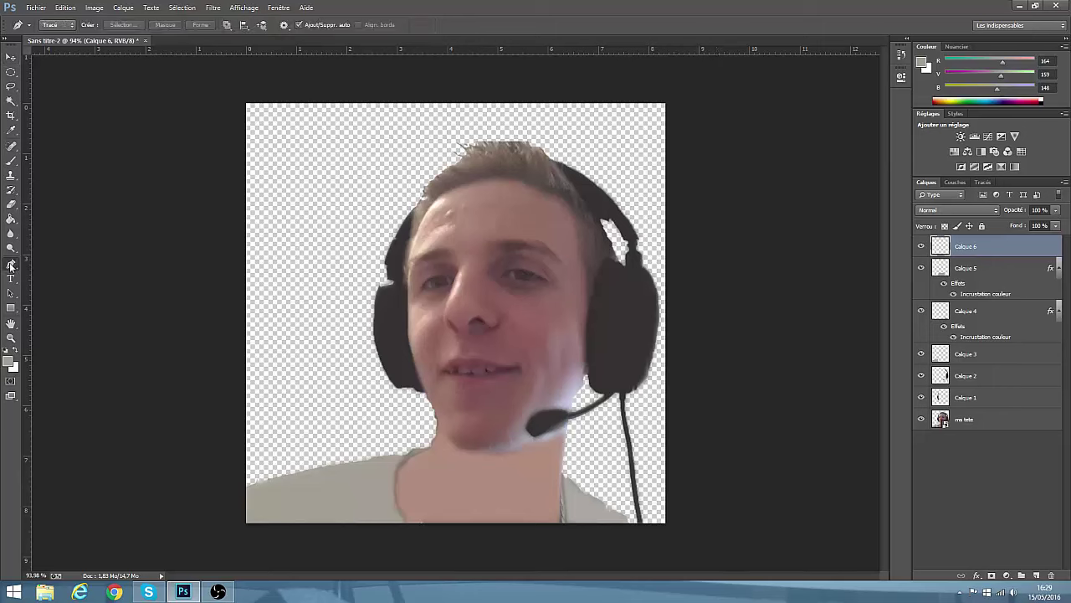
{"action": "left_click", "coordinate": [563, 431]}
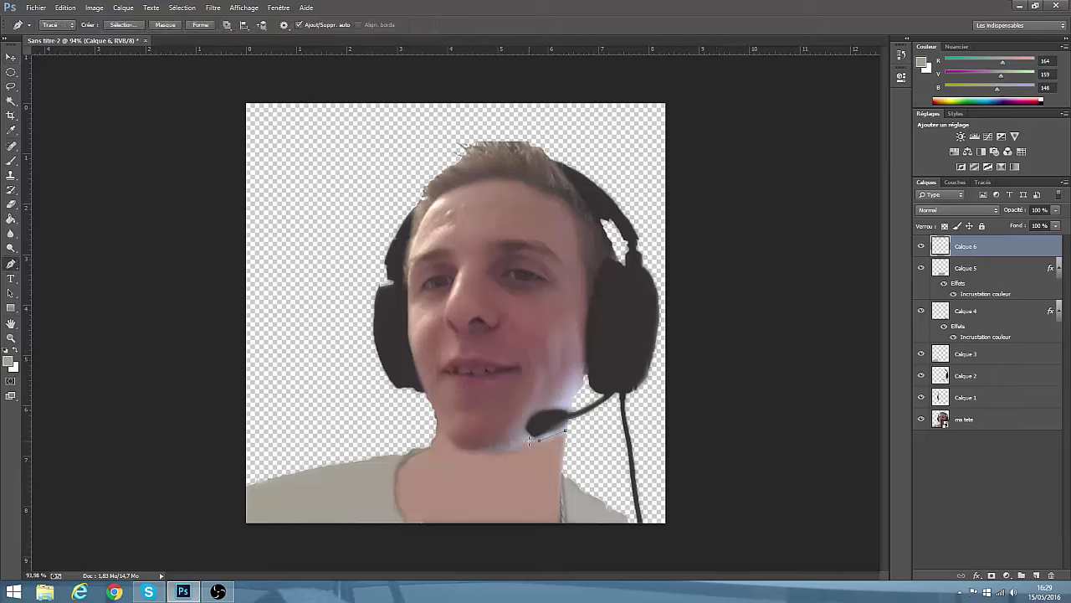
{"action": "left_click", "coordinate": [500, 454]}
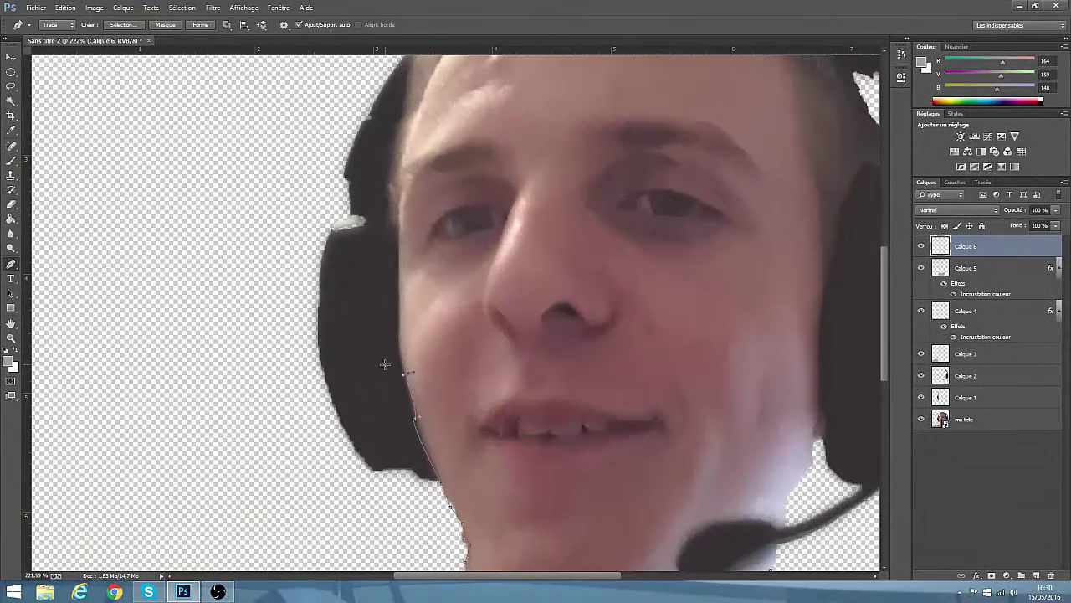
{"action": "key", "text": "ctrl+z"}
{"action": "left_click_drag", "start_coordinate": [409, 390], "coordinate": [402, 364]}
{"action": "left_click", "coordinate": [396, 292]}
{"action": "scroll", "coordinate": [399, 229], "scroll_direction": "down", "scroll_amount": 5}
{"action": "scroll", "coordinate": [398, 229], "scroll_direction": "up", "scroll_amount": 4}
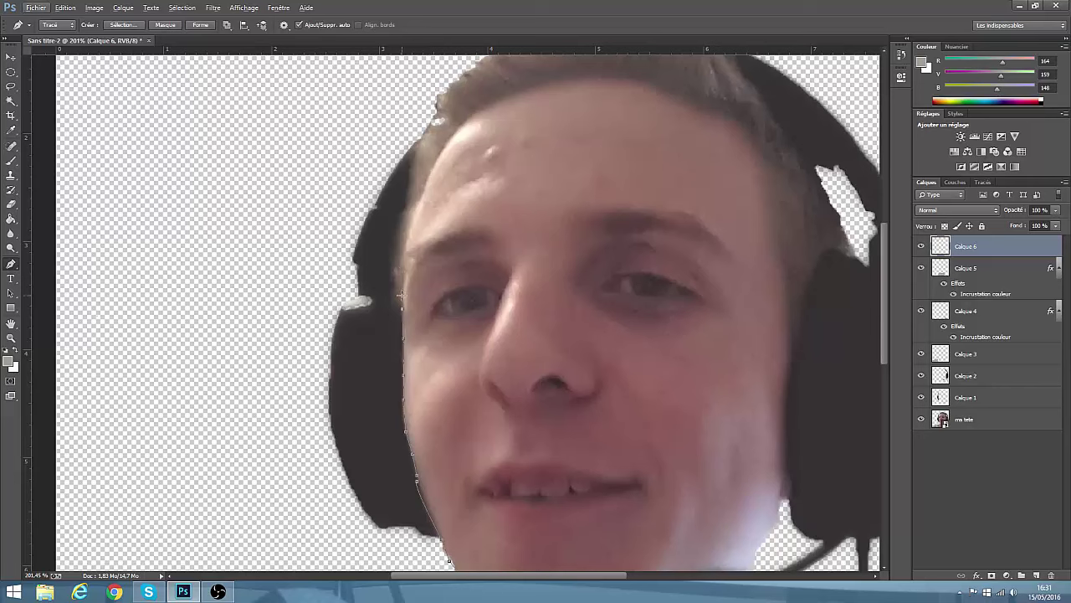
- Continue the face path up the portrait's left temple and along the hairline to the middle of the forehead
{"action": "left_click_drag", "start_coordinate": [408, 242], "coordinate": [414, 219]}
{"action": "key", "text": "ctrl+z"}
{"action": "left_click", "coordinate": [420, 202]}
{"action": "left_click", "coordinate": [463, 125]}
{"action": "left_click", "coordinate": [481, 109]}
{"action": "left_click", "coordinate": [503, 101]}
{"action": "left_click", "coordinate": [512, 90]}
{"action": "left_click", "coordinate": [595, 73]}
{"action": "left_click_drag", "start_coordinate": [621, 75], "coordinate": [625, 77]}
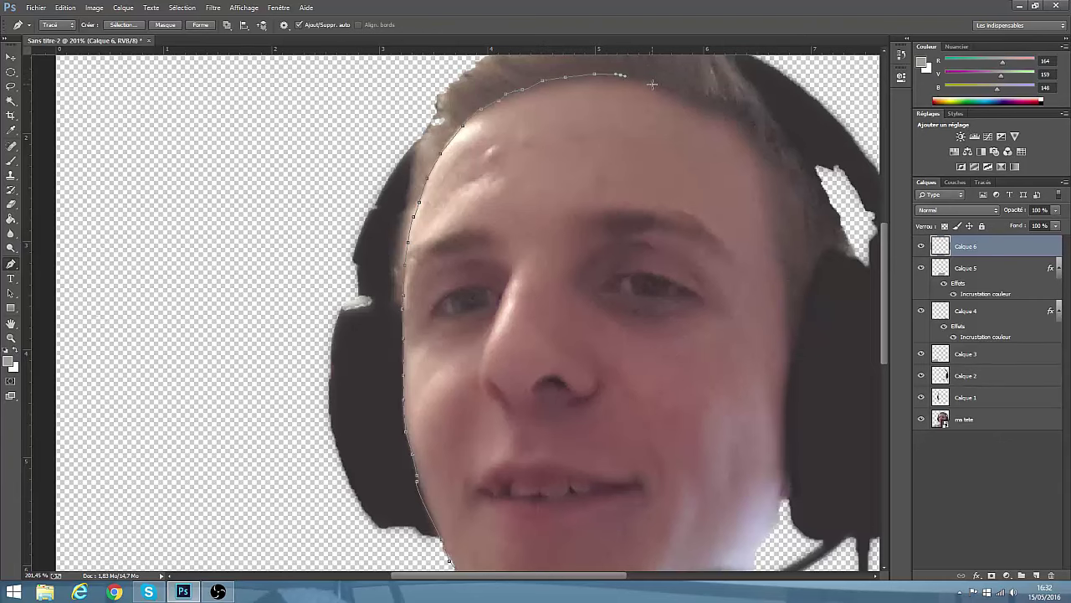
- Continue the face path along the rest of the hairline and down the temple and cheek beside the large ear cup
{"action": "scroll", "coordinate": [693, 200], "scroll_direction": "down", "scroll_amount": 6}
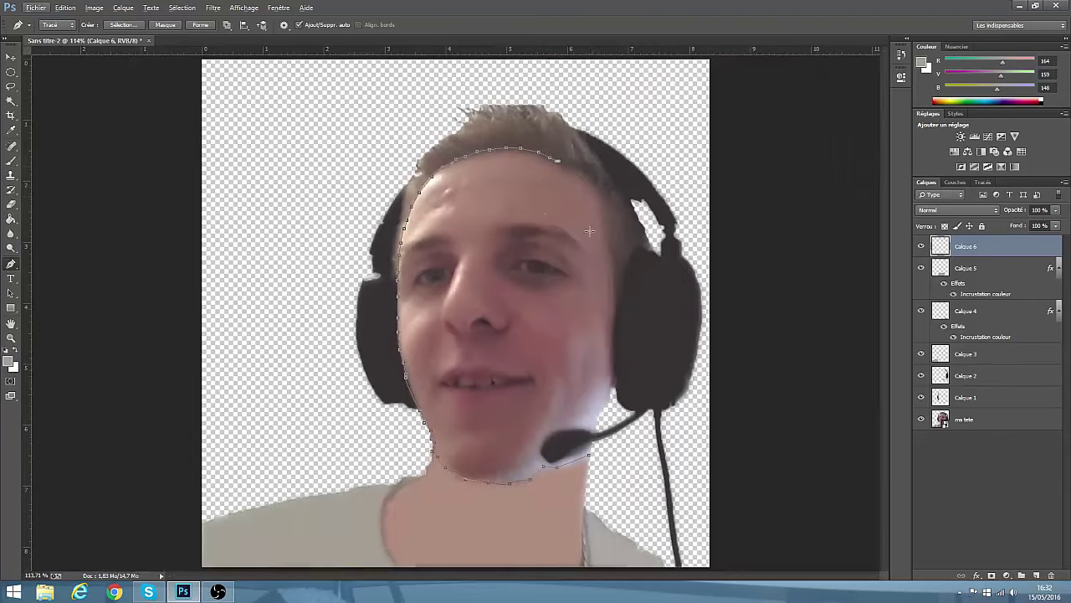
{"action": "scroll", "coordinate": [588, 165], "scroll_direction": "up", "scroll_amount": 5}
{"action": "left_click", "coordinate": [549, 166]}
{"action": "left_click", "coordinate": [581, 176]}
{"action": "left_click", "coordinate": [592, 188]}
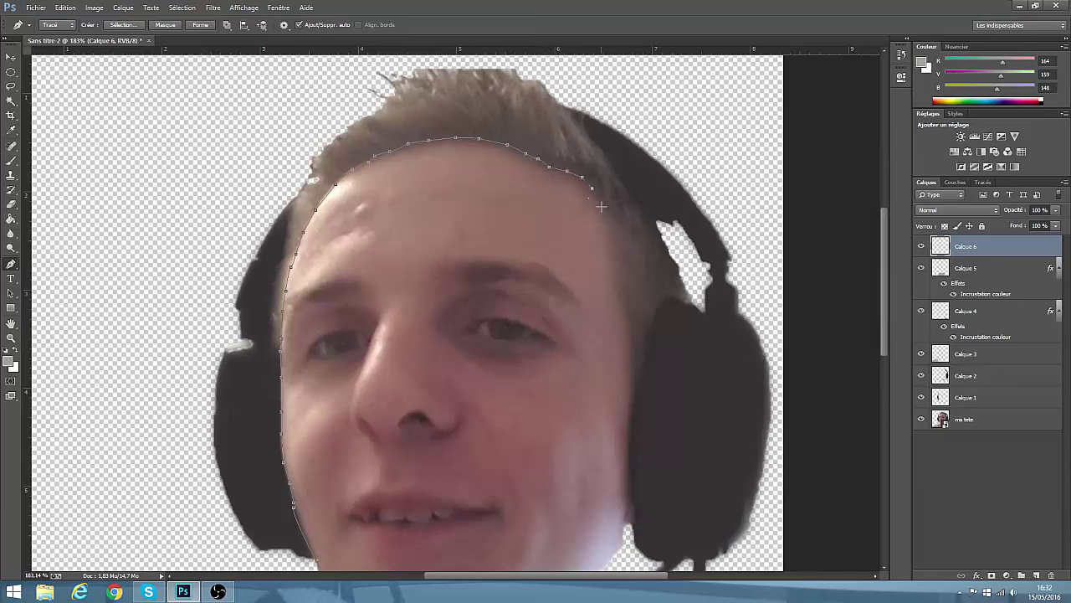
{"action": "left_click", "coordinate": [603, 207]}
{"action": "left_click", "coordinate": [629, 343]}
{"action": "left_click", "coordinate": [631, 377]}
{"action": "left_click", "coordinate": [633, 408]}
{"action": "left_click", "coordinate": [628, 449]}
- Trace the lower cheek below the ear cup, route the path around the microphone and close it at its starting point
{"action": "scroll", "coordinate": [590, 470], "scroll_direction": "down", "scroll_amount": 3}
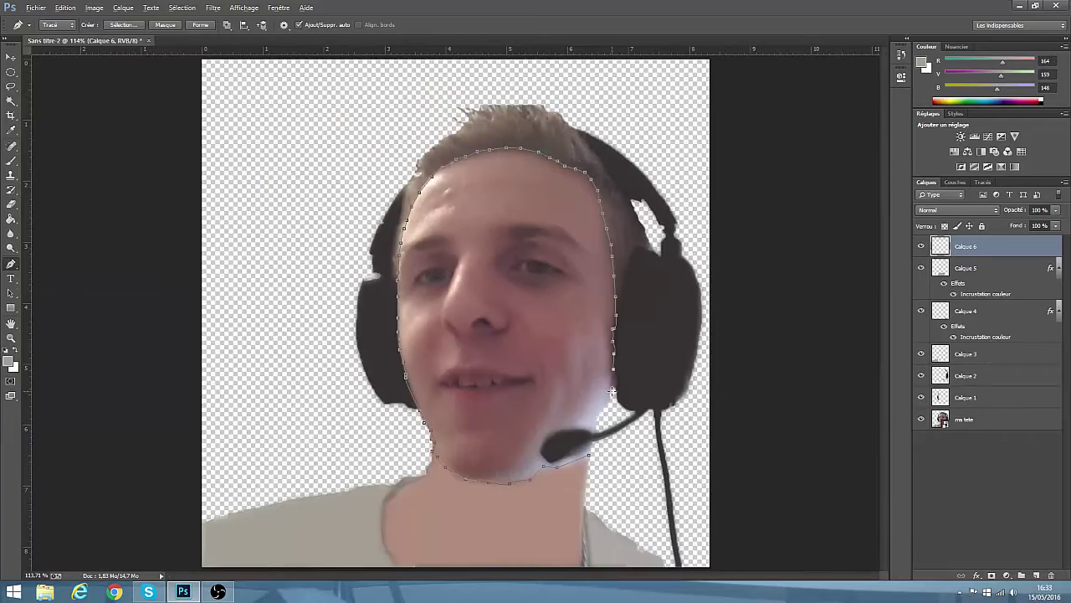
{"action": "scroll", "coordinate": [613, 391], "scroll_direction": "up", "scroll_amount": 3}
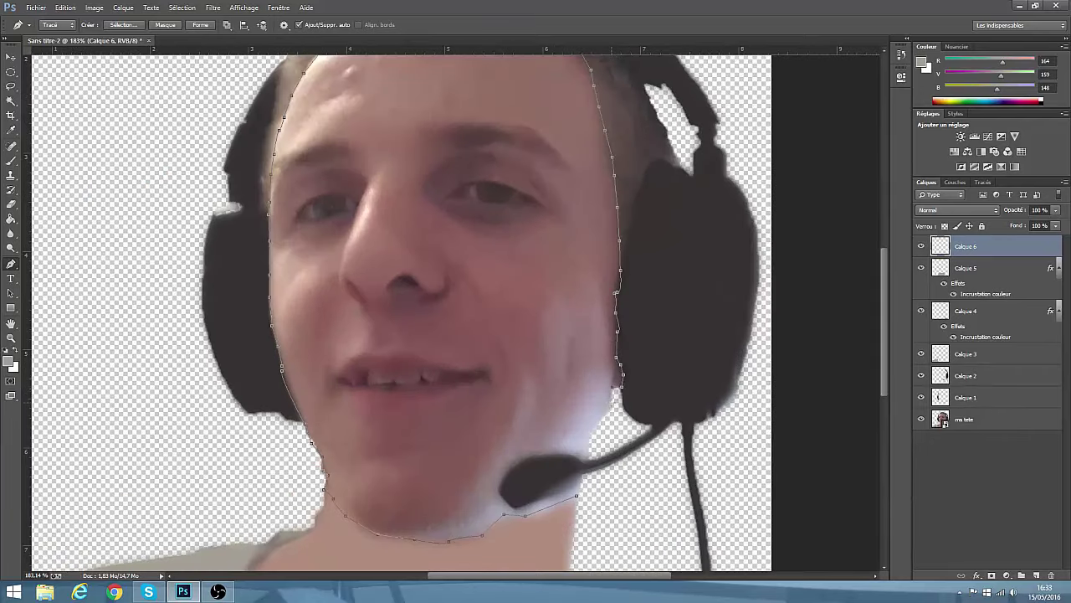
{"action": "left_click", "coordinate": [608, 412]}
{"action": "left_click", "coordinate": [598, 422]}
{"action": "left_click", "coordinate": [590, 445]}
{"action": "left_click", "coordinate": [588, 457]}
{"action": "left_click", "coordinate": [513, 466]}
{"action": "left_click", "coordinate": [513, 509]}
{"action": "left_click", "coordinate": [571, 488]}
{"action": "left_click", "coordinate": [577, 496]}
- Convert the face path into a selection and fill it on Calque 6 with the Paint Bucket
{"action": "scroll", "coordinate": [462, 435], "scroll_direction": "down", "scroll_amount": 7}
{"action": "right_click", "coordinate": [546, 325]}
{"action": "left_click", "coordinate": [586, 379]}
{"action": "key", "text": "Return"}
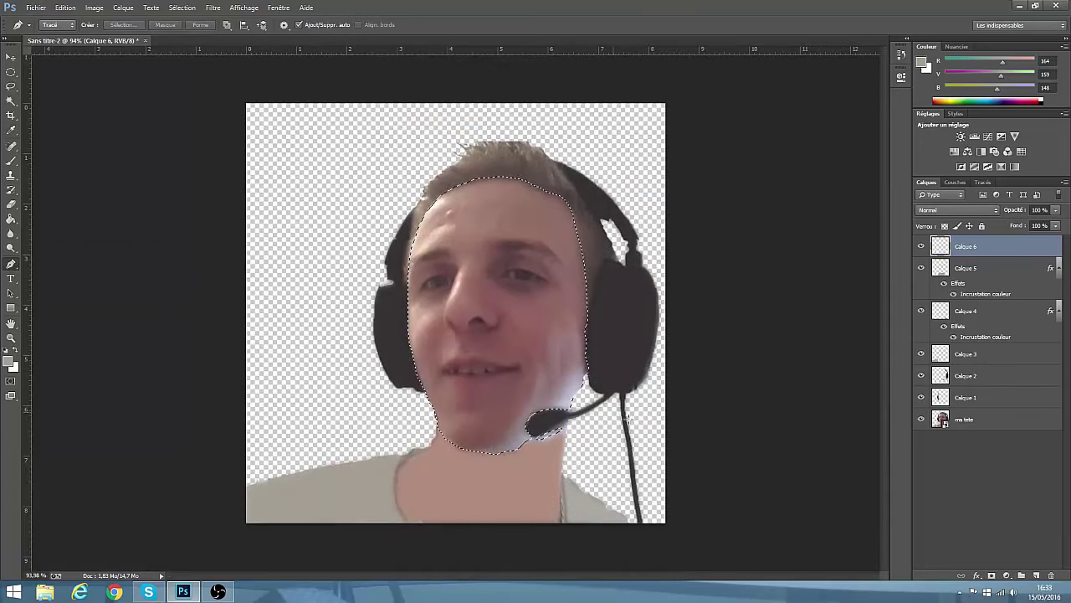
{"action": "key", "text": "g"}
{"action": "left_click", "coordinate": [478, 417]}
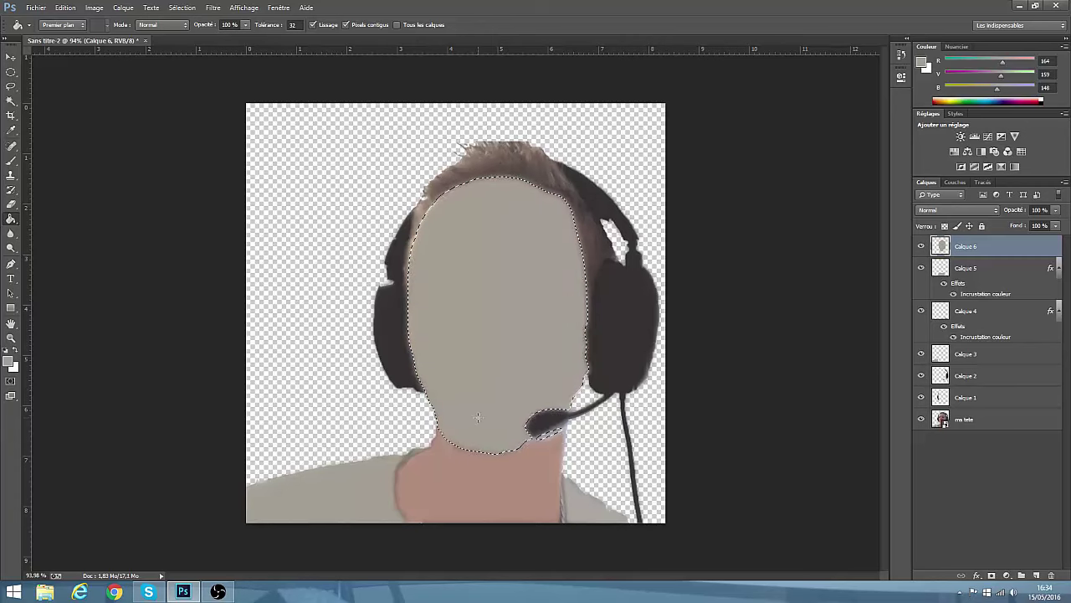
- Apply a Color Overlay style to Calque 6 in the skin tone #b18d7f sampled from the neck
{"action": "right_click", "coordinate": [981, 246]}
{"action": "left_click", "coordinate": [825, 159]}
{"action": "left_click", "coordinate": [621, 278]}
{"action": "left_click", "coordinate": [844, 179]}
{"action": "left_click", "coordinate": [468, 503]}
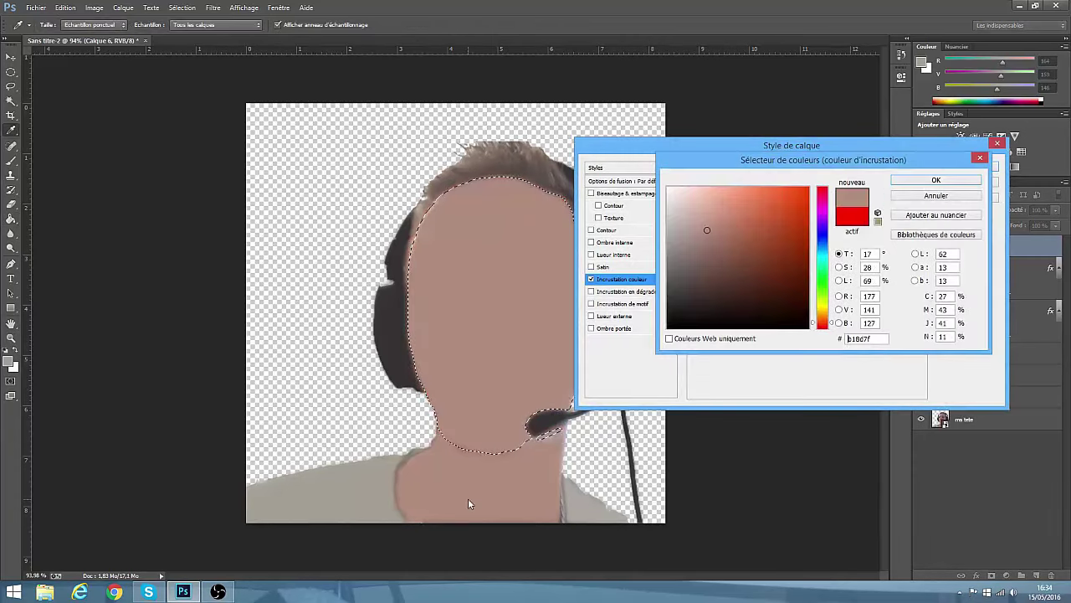
{"action": "key", "text": "Return"}
{"action": "key", "text": "Return"}
- Deselect the face and hide Calque 6 so the original photo face can be traced
{"action": "left_click", "coordinate": [10, 102]}
{"action": "left_click", "coordinate": [144, 168]}
{"action": "left_click", "coordinate": [11, 57]}
{"action": "scroll", "coordinate": [231, 366], "scroll_direction": "down", "scroll_amount": 3}
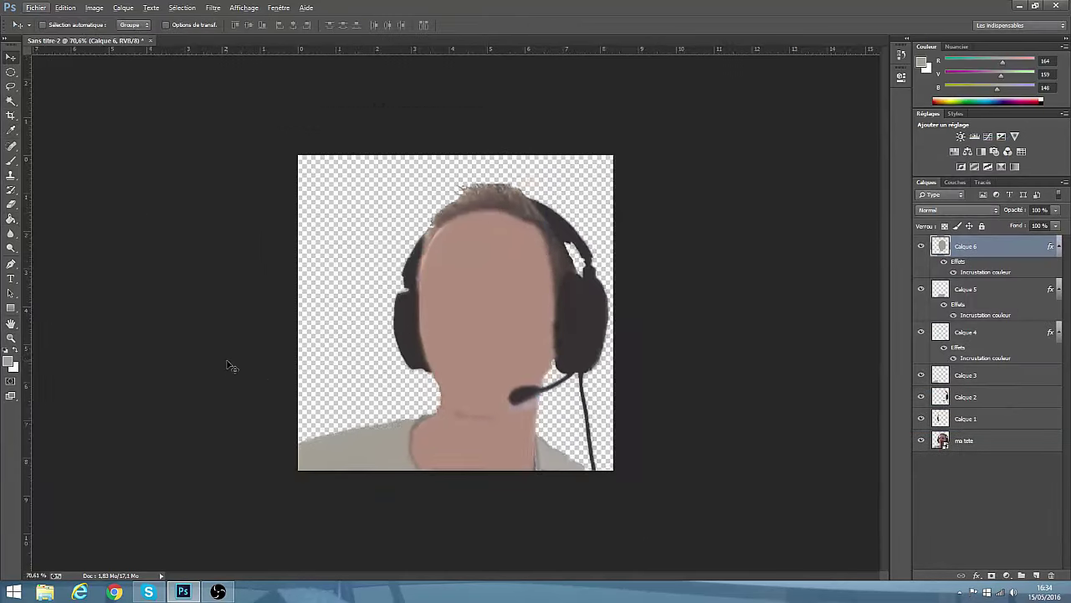
{"action": "scroll", "coordinate": [226, 366], "scroll_direction": "up", "scroll_amount": 2}
{"action": "left_click", "coordinate": [923, 246]}
{"action": "left_click", "coordinate": [922, 246]}
{"action": "left_click", "coordinate": [922, 246]}
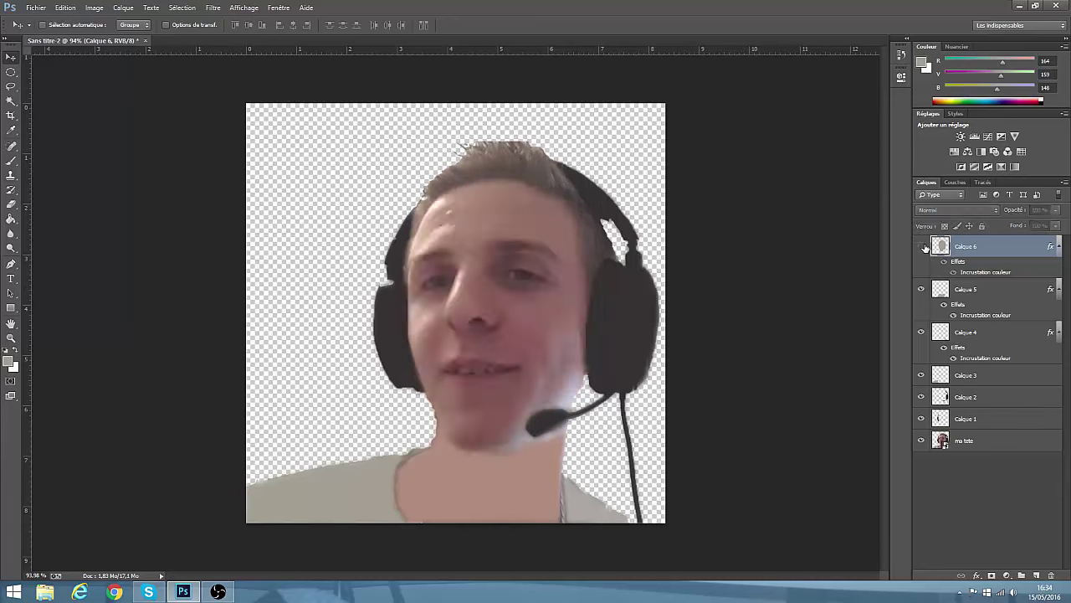
- Add a new layer above Calque 6, toggle the visibility of Calque 6 to compare, and leave it hidden
{"action": "left_click", "coordinate": [1036, 576]}
{"action": "left_click", "coordinate": [921, 267]}
{"action": "left_click", "coordinate": [922, 268]}
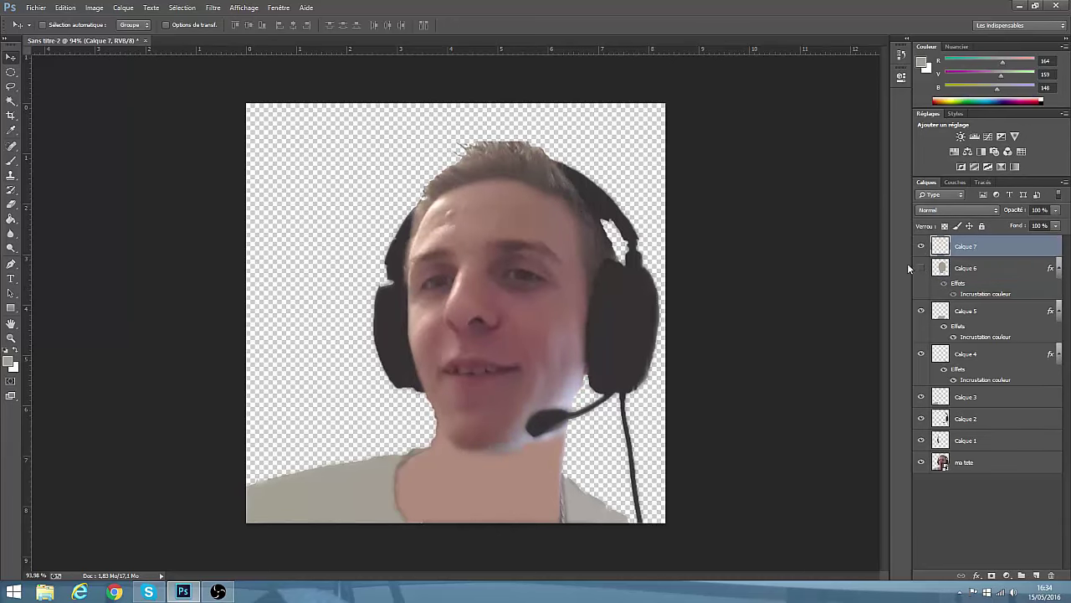
{"action": "left_click", "coordinate": [920, 268]}
{"action": "left_click", "coordinate": [919, 268]}
- Trace the outline of the eye on the portrait's left side with a closed Pen path on Calque 7
{"action": "scroll", "coordinate": [462, 293], "scroll_direction": "up", "scroll_amount": 3}
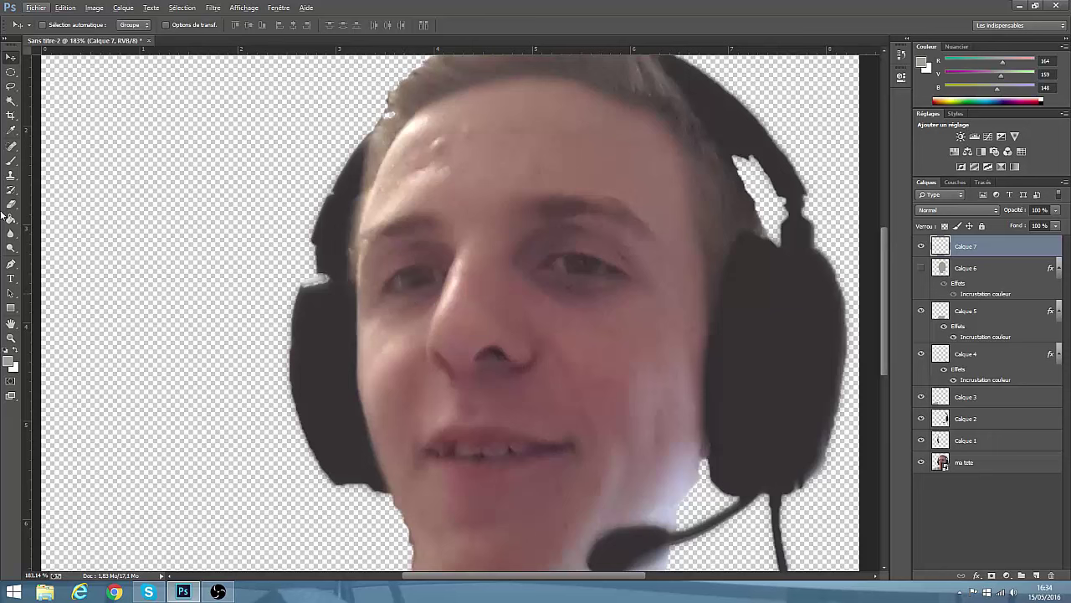
{"action": "left_click", "coordinate": [11, 263]}
{"action": "left_click", "coordinate": [442, 279]}
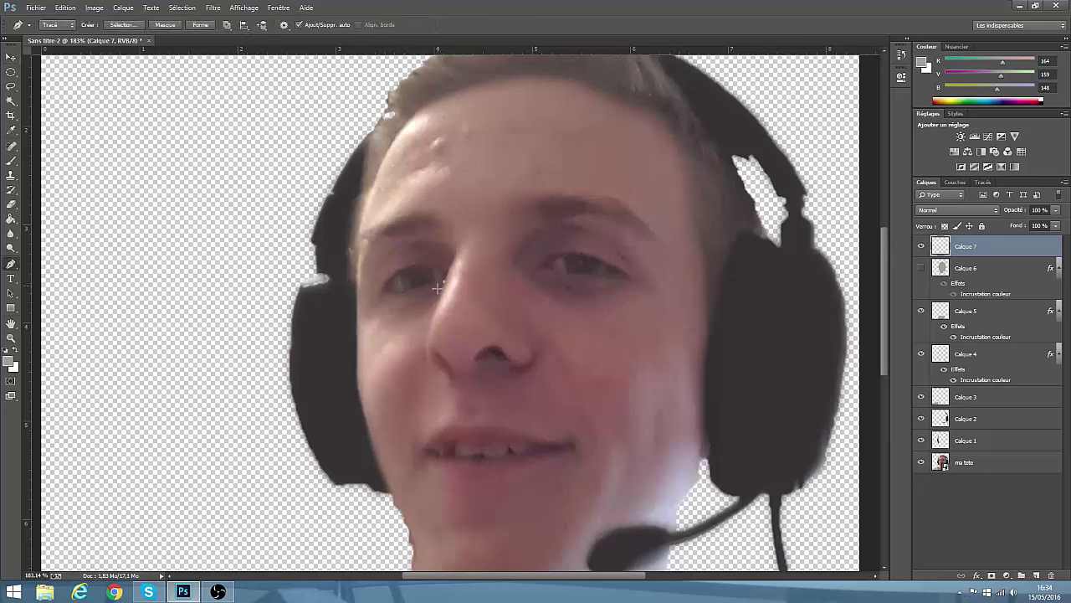
{"action": "left_click", "coordinate": [405, 266]}
{"action": "left_click", "coordinate": [387, 283]}
{"action": "left_click", "coordinate": [414, 288]}
{"action": "left_click", "coordinate": [425, 287]}
{"action": "left_click", "coordinate": [436, 284]}
{"action": "left_click", "coordinate": [444, 280]}
- Convert the eye path into a selection and fill it on Calque 7 with the Paint Bucket
{"action": "right_click", "coordinate": [417, 278]}
{"action": "left_click", "coordinate": [456, 329]}
{"action": "key", "text": "Return"}
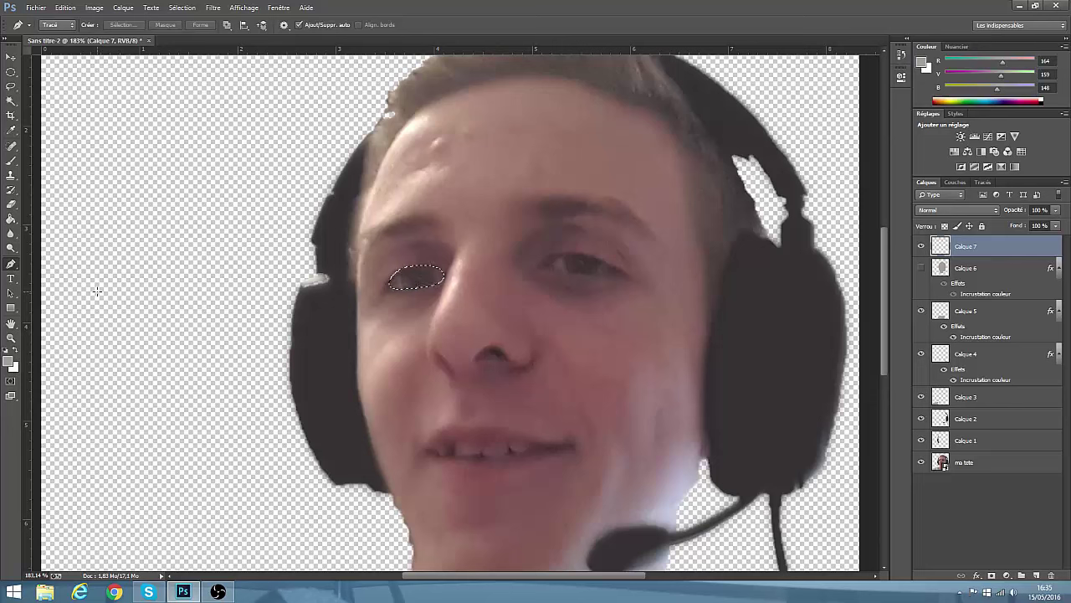
{"action": "left_click", "coordinate": [11, 218]}
{"action": "left_click", "coordinate": [416, 277]}
- Apply a Color Overlay style to Calque 7 in the near-white colour #fefefe
{"action": "right_click", "coordinate": [960, 248]}
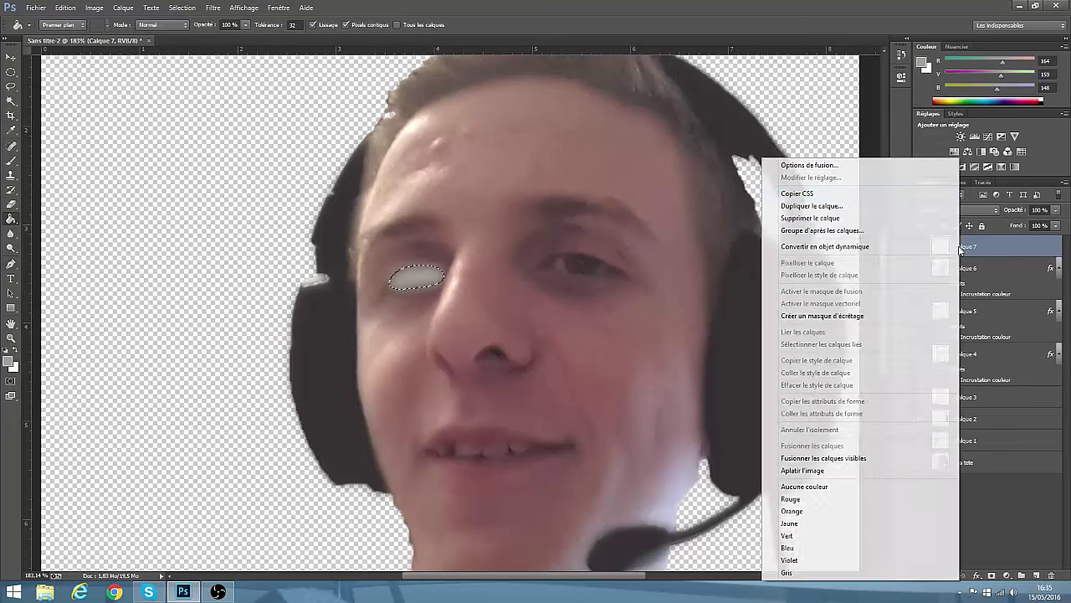
{"action": "left_click", "coordinate": [809, 165]}
{"action": "left_click", "coordinate": [620, 278]}
{"action": "left_click", "coordinate": [840, 176]}
{"action": "left_click", "coordinate": [669, 189]}
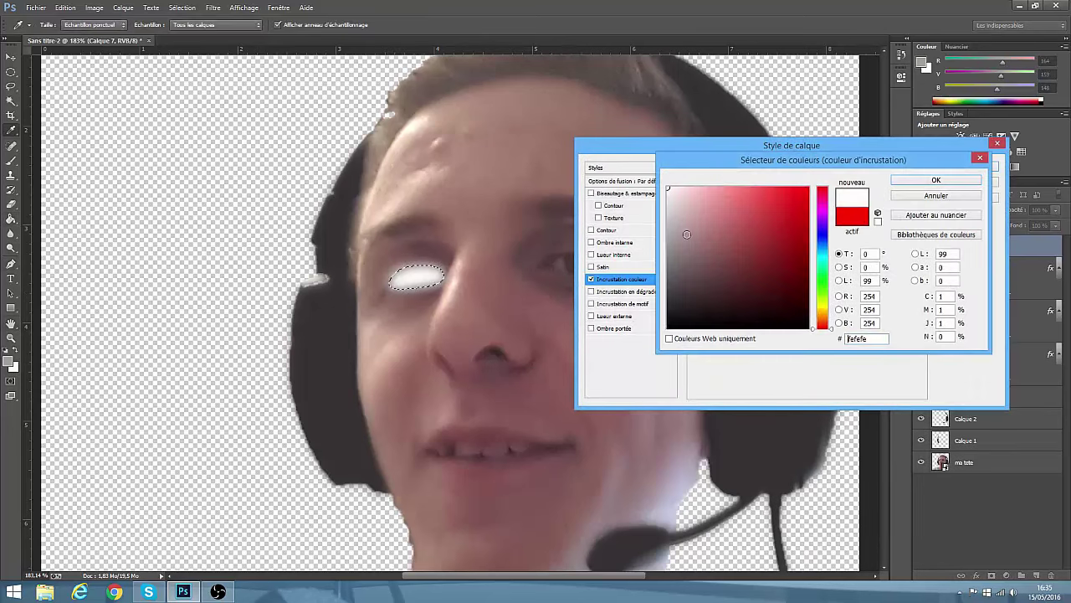
{"action": "left_click", "coordinate": [936, 180]}
{"action": "left_click", "coordinate": [967, 167]}
- Hide Calque 7 and deselect the eye
{"action": "left_click", "coordinate": [922, 247]}
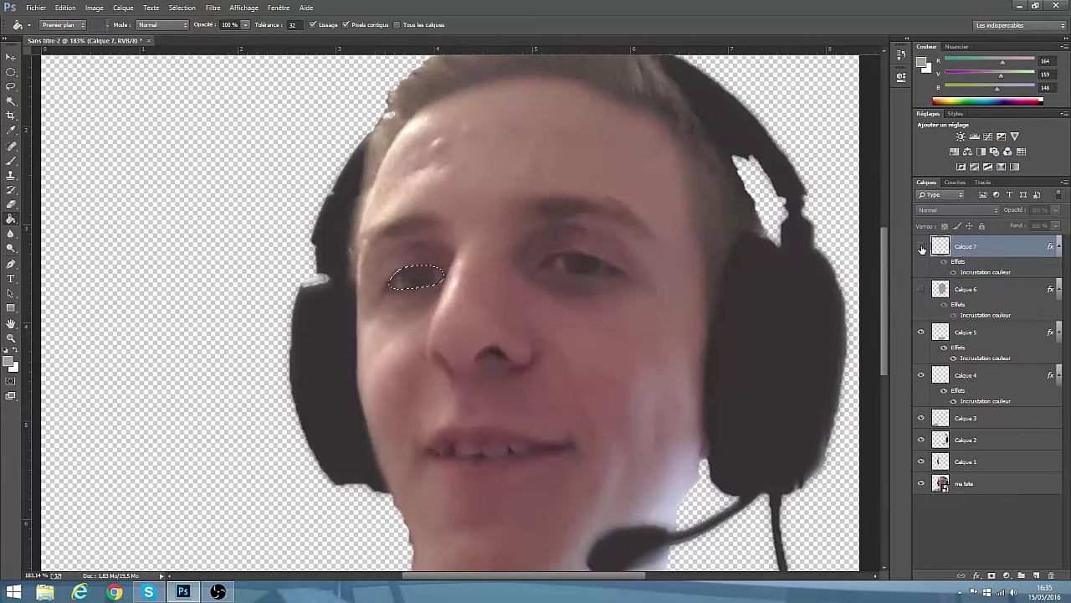
{"action": "left_click", "coordinate": [11, 101]}
{"action": "left_click", "coordinate": [98, 168]}
{"action": "left_click", "coordinate": [11, 57]}
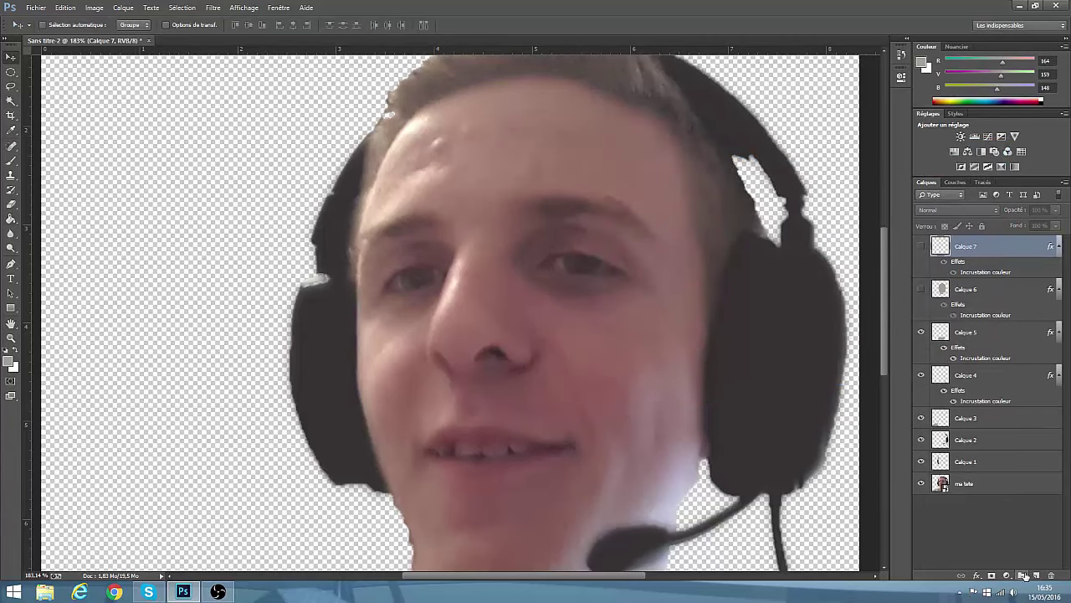
- Add a new layer above Calque 7, toggle the visibility of Calque 7 to check the eye, and leave it hidden
{"action": "left_click", "coordinate": [1023, 576]}
{"action": "left_click", "coordinate": [920, 268]}
{"action": "left_click", "coordinate": [920, 268]}
{"action": "left_click", "coordinate": [921, 267]}
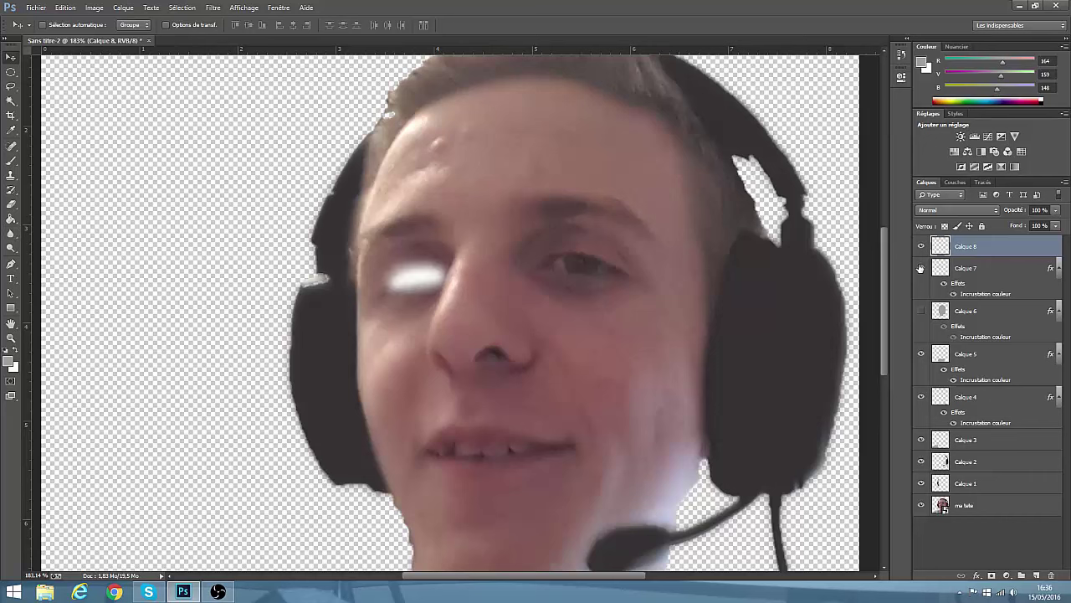
{"action": "left_click", "coordinate": [921, 268]}
- Reopen the Color Overlay of Calque 7, try colours sampled from the face and teeth, set it to white and show the layer
{"action": "right_click", "coordinate": [966, 267]}
{"action": "left_click", "coordinate": [824, 166]}
{"action": "left_click", "coordinate": [628, 280]}
{"action": "left_click", "coordinate": [845, 194]}
{"action": "left_click", "coordinate": [380, 309]}
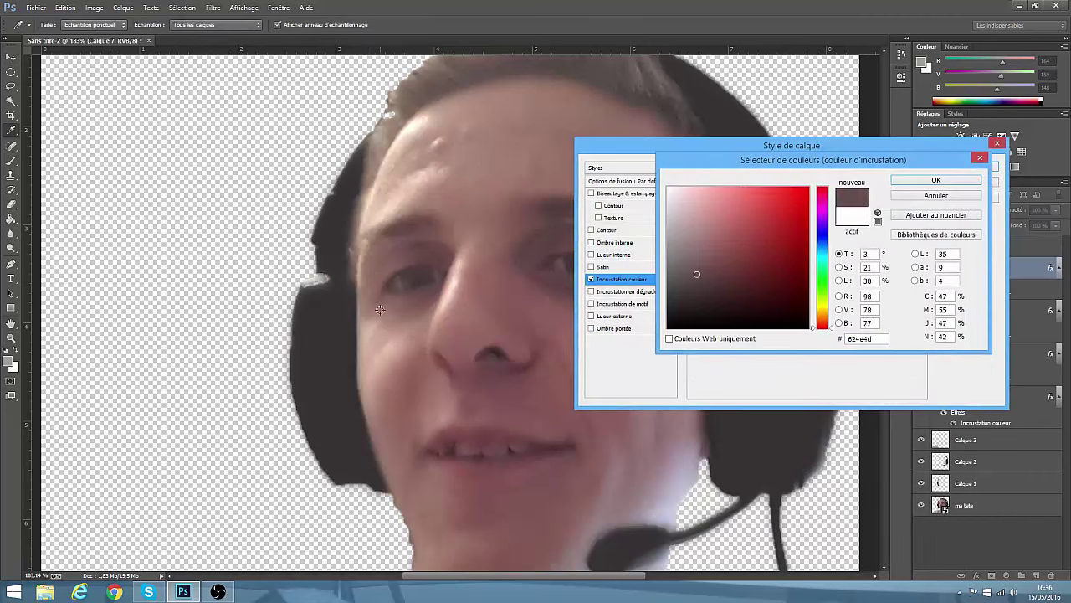
{"action": "left_click", "coordinate": [456, 447]}
{"action": "left_click_drag", "start_coordinate": [681, 195], "coordinate": [667, 186]}
{"action": "left_click", "coordinate": [932, 179]}
{"action": "left_click", "coordinate": [963, 167]}
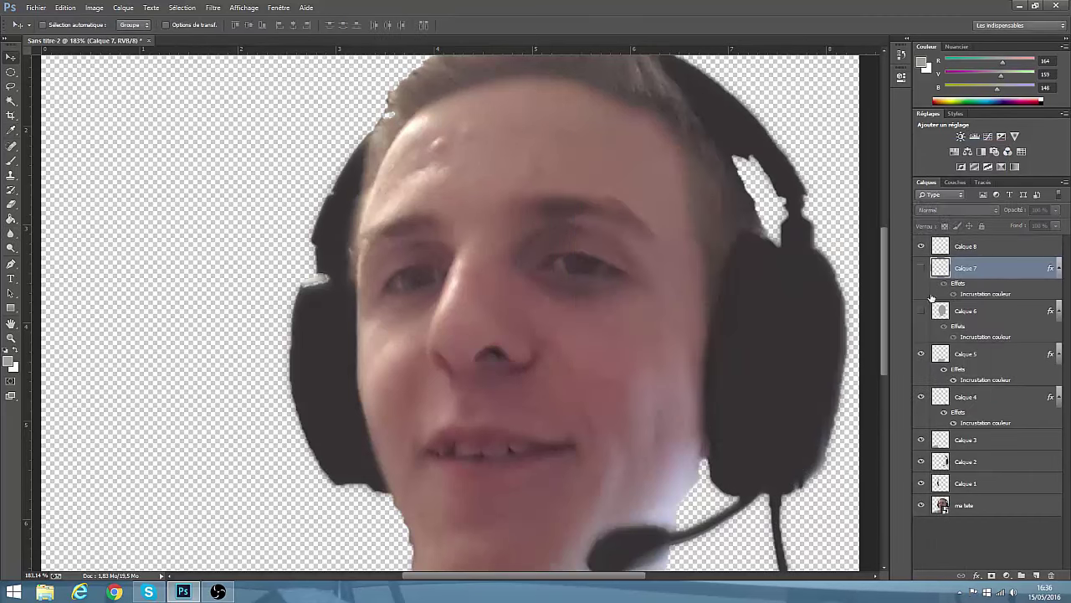
{"action": "left_click", "coordinate": [922, 268]}
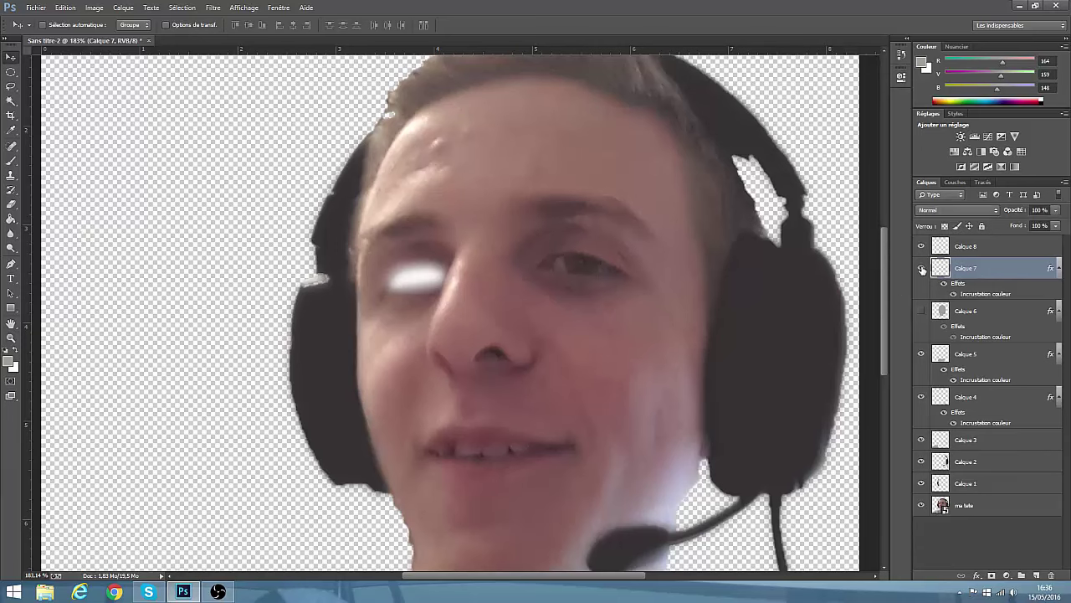
- Turn off the Color Overlay style of Calque 7, check the eye without it and hide the layer
{"action": "left_click", "coordinate": [921, 268]}
{"action": "right_click", "coordinate": [959, 268]}
{"action": "left_click", "coordinate": [810, 166]}
{"action": "left_click", "coordinate": [595, 279]}
{"action": "left_click", "coordinate": [964, 166]}
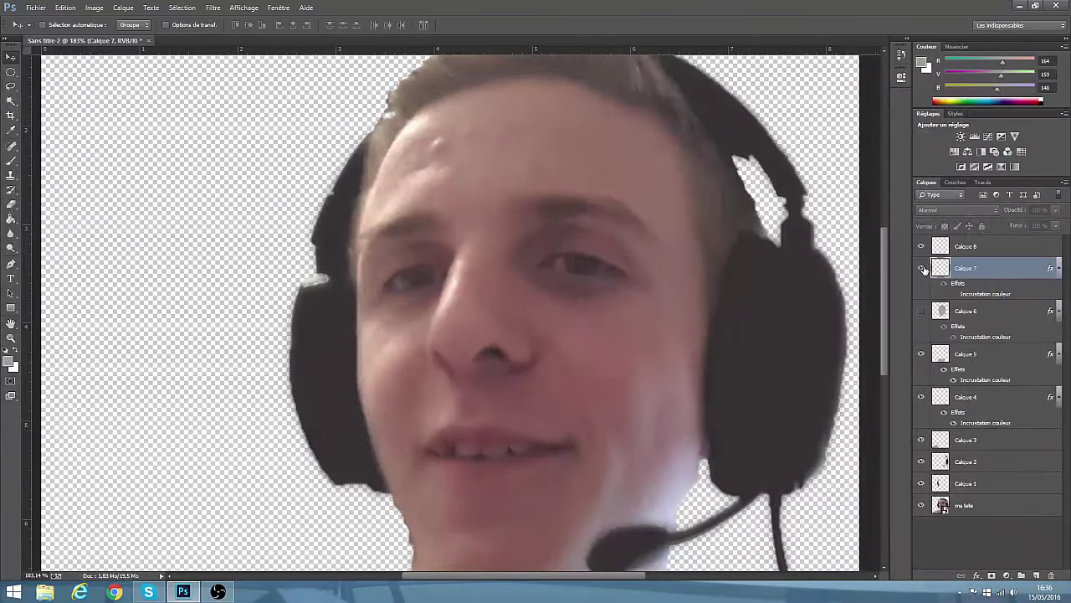
{"action": "left_click", "coordinate": [921, 267]}
{"action": "left_click", "coordinate": [922, 267]}
- Select Calque 8 and trace the white at the outer corner of the portrait's left eye with a small closed Pen path
{"action": "left_click", "coordinate": [969, 248]}
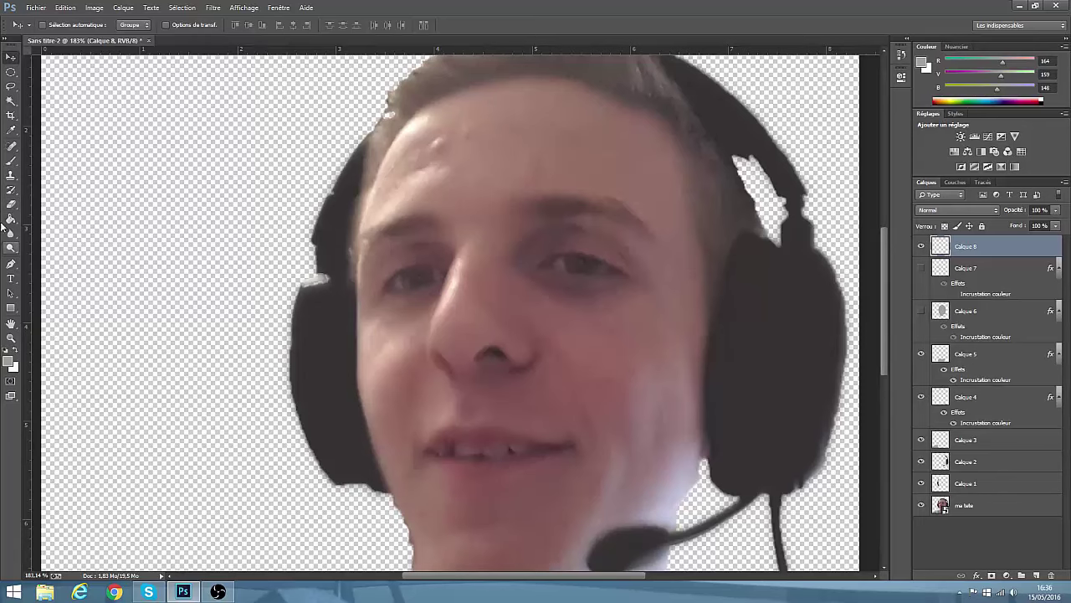
{"action": "left_click", "coordinate": [11, 263]}
{"action": "scroll", "coordinate": [370, 274], "scroll_direction": "up", "scroll_amount": 4}
{"action": "left_click", "coordinate": [388, 268]}
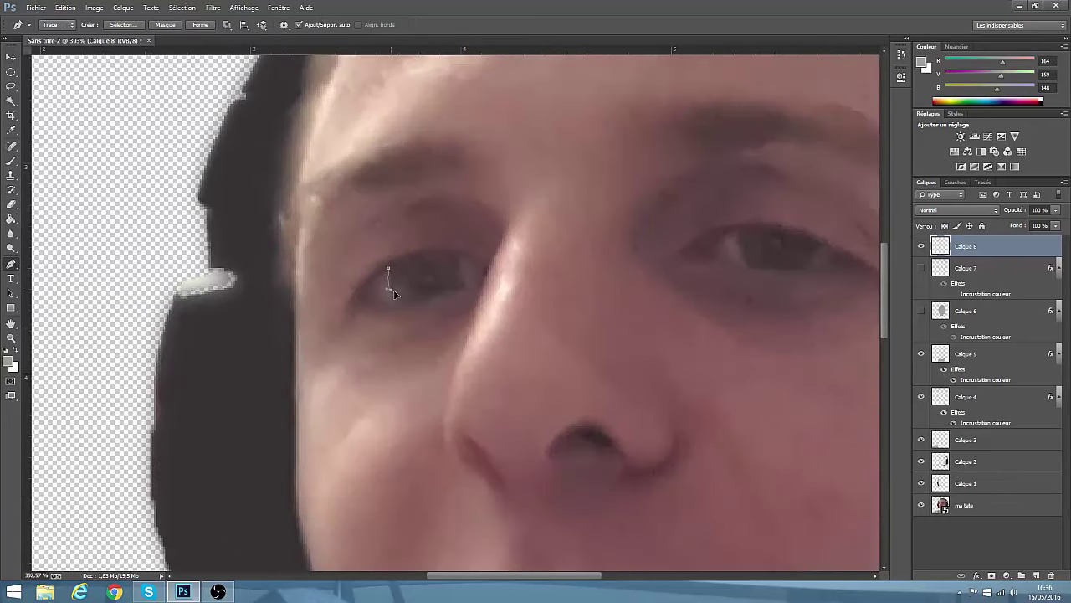
{"action": "scroll", "coordinate": [391, 309], "scroll_direction": "down", "scroll_amount": 3}
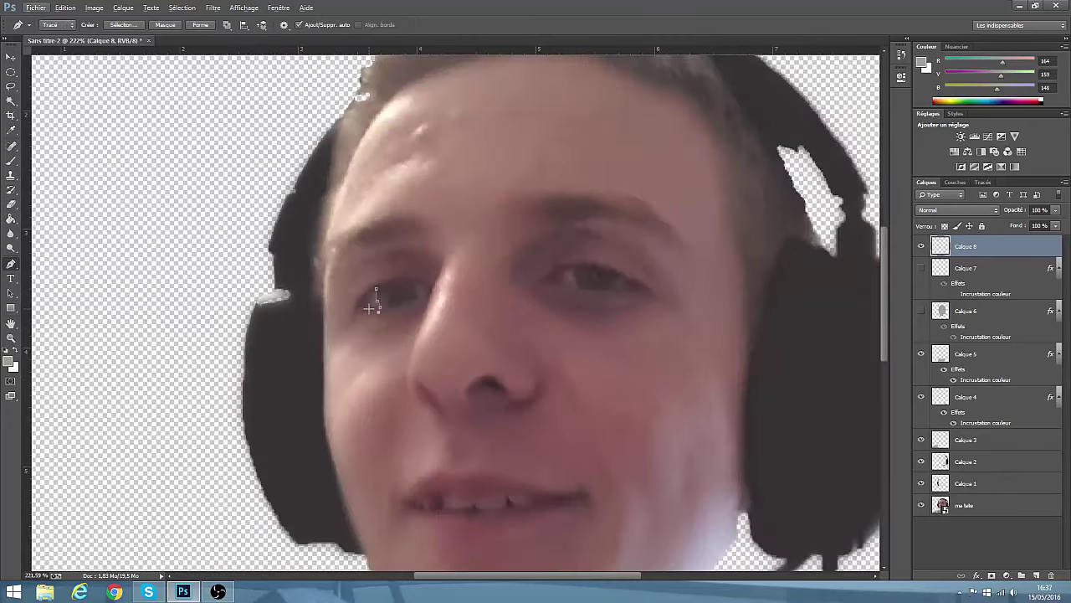
{"action": "left_click", "coordinate": [367, 306]}
{"action": "left_click", "coordinate": [363, 298]}
{"action": "left_click", "coordinate": [377, 288]}
{"action": "right_click", "coordinate": [367, 290]}
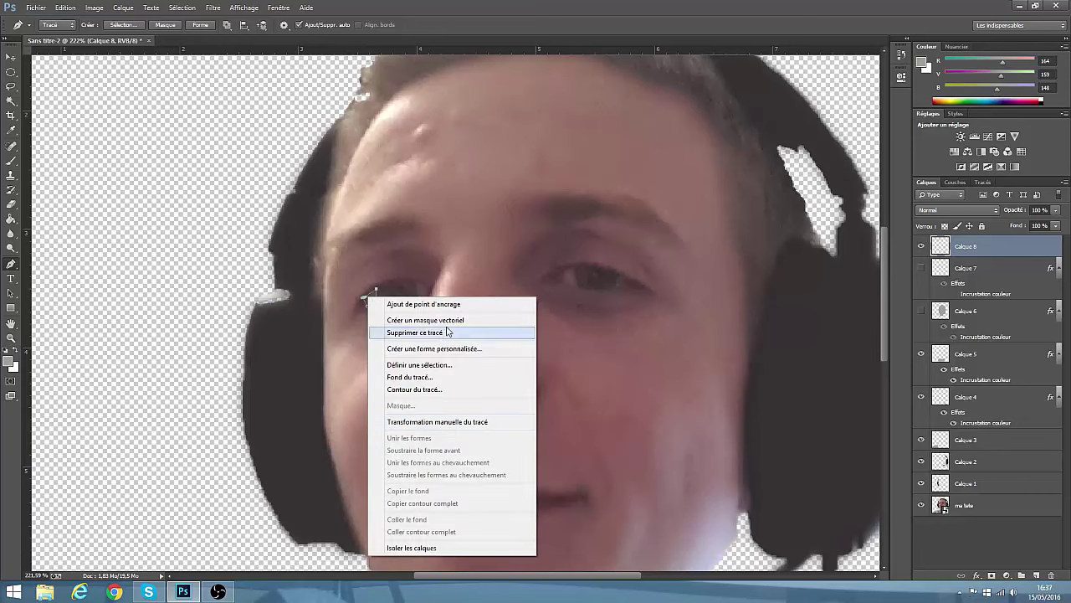
{"action": "left_click", "coordinate": [442, 327]}
{"action": "key", "text": "Return"}
{"action": "right_click", "coordinate": [994, 247]}
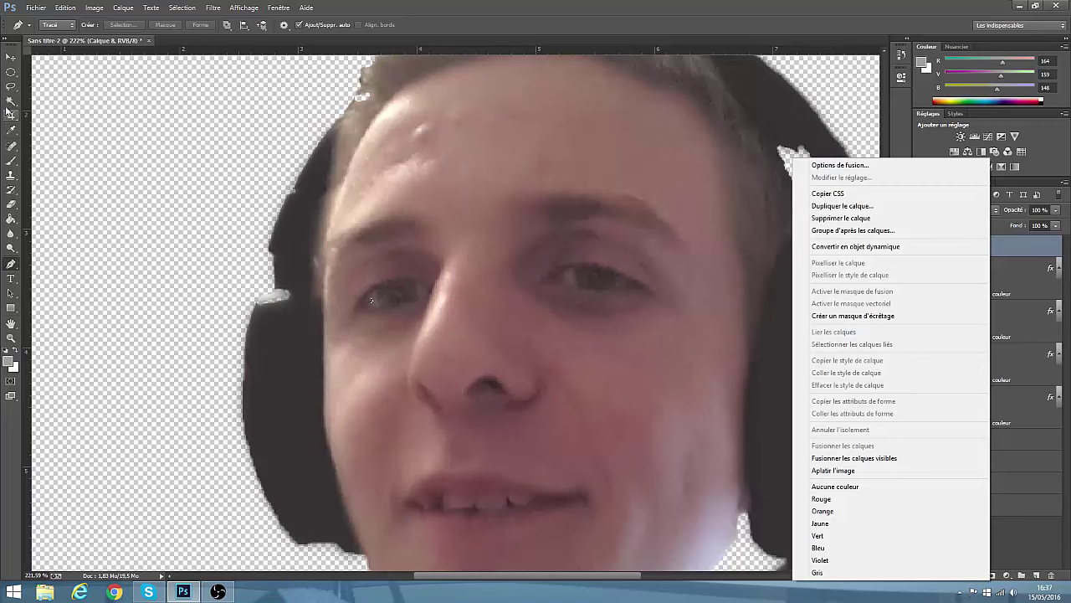
{"action": "left_click", "coordinate": [8, 110]}
{"action": "left_click", "coordinate": [65, 7]}
{"action": "left_click", "coordinate": [89, 40]}
- Convert the small path at the outer corner of the eye into a selection
{"action": "right_click", "coordinate": [371, 298]}
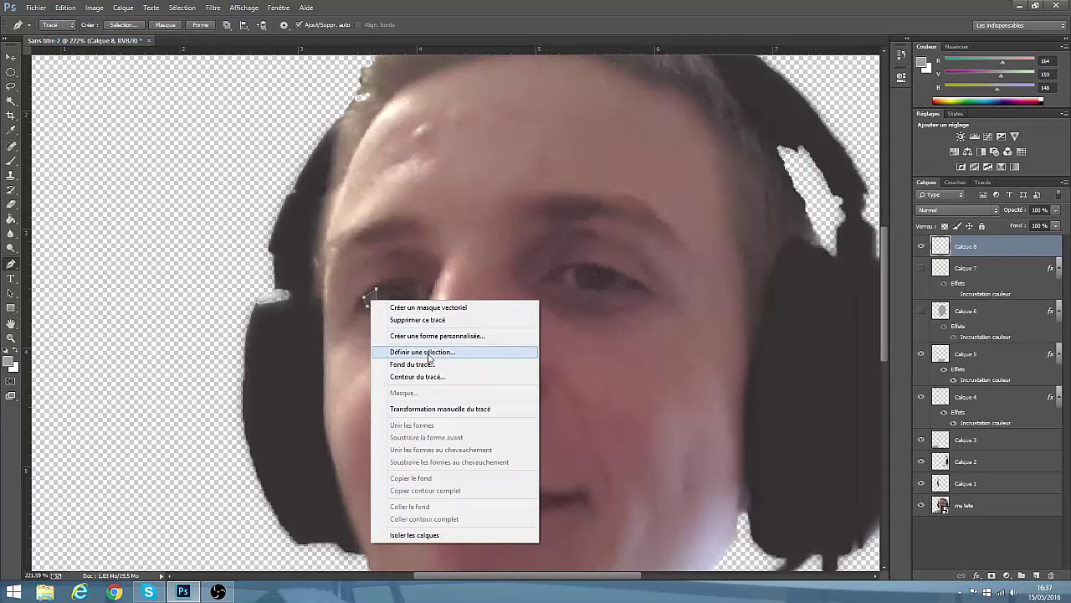
{"action": "left_click", "coordinate": [426, 354]}
{"action": "key", "text": "Return"}
{"action": "scroll", "coordinate": [311, 349], "scroll_direction": "down", "scroll_amount": 5}
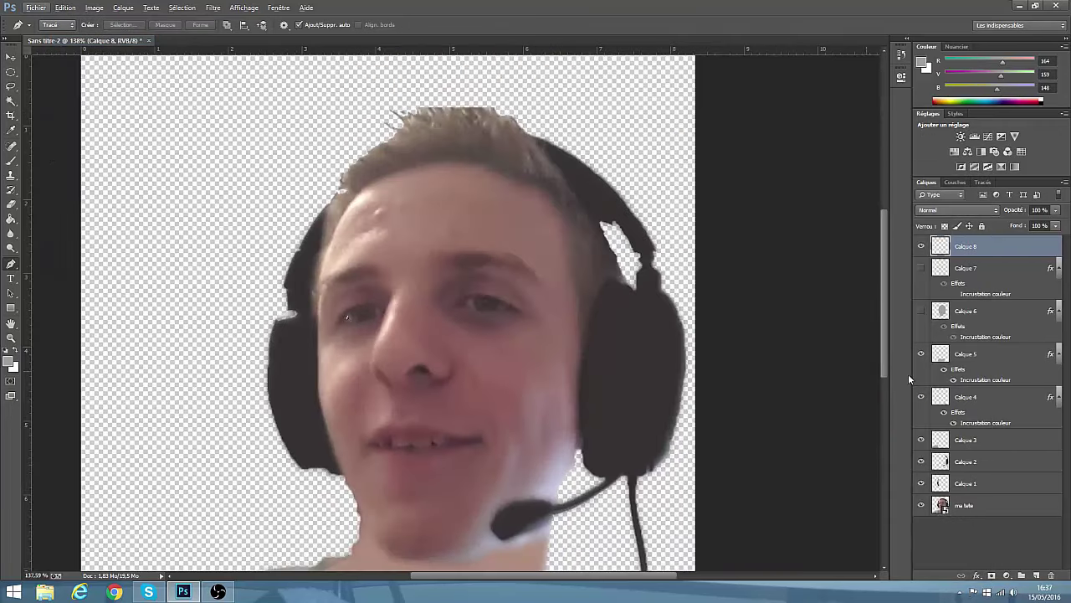
- Give Calque 8 a white Color Overlay, fill the small selection at the outer eye corner with the Paint Bucket and deselect
{"action": "left_click", "coordinate": [11, 219]}
{"action": "right_click", "coordinate": [964, 251]}
{"action": "left_click", "coordinate": [807, 165]}
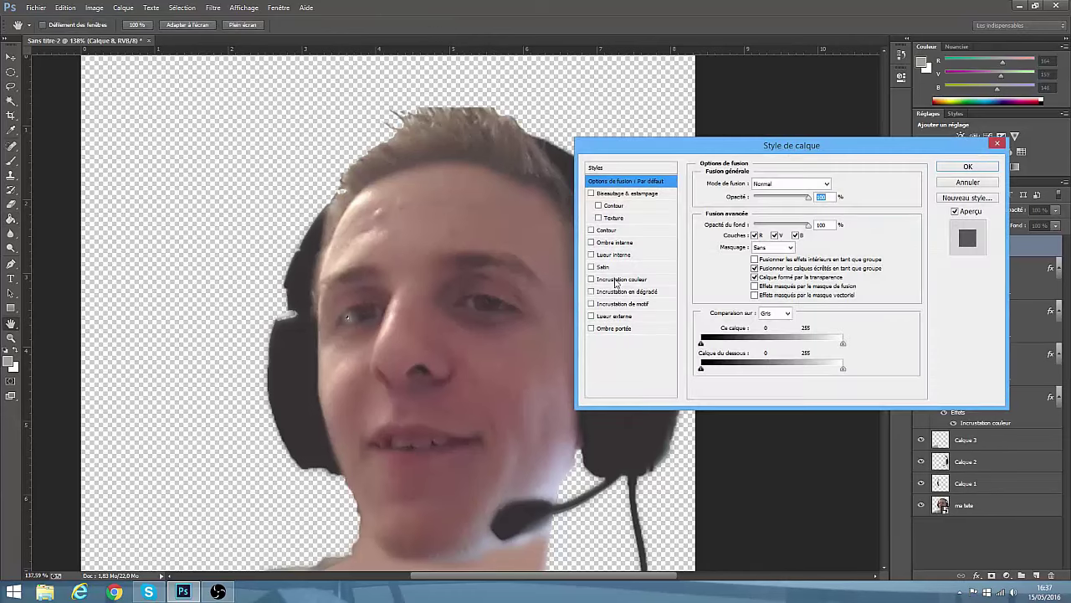
{"action": "left_click", "coordinate": [618, 280]}
{"action": "left_click", "coordinate": [843, 184]}
{"action": "left_click_drag", "start_coordinate": [714, 287], "coordinate": [667, 186]}
{"action": "left_click", "coordinate": [959, 183]}
{"action": "left_click", "coordinate": [962, 167]}
{"action": "left_click", "coordinate": [11, 101]}
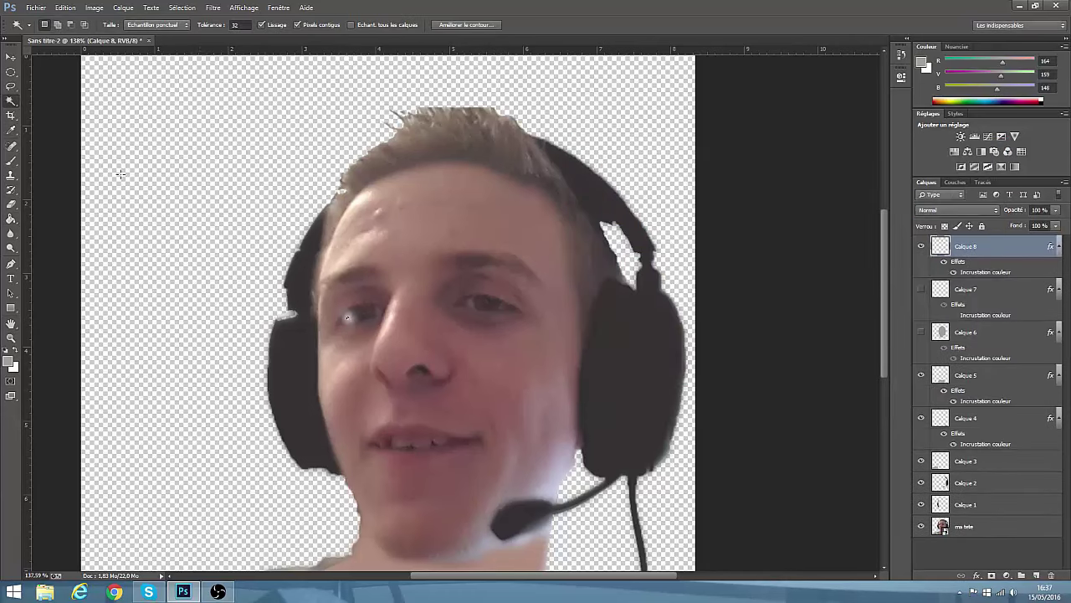
{"action": "left_click", "coordinate": [119, 173]}
{"action": "left_click", "coordinate": [120, 172]}
- Duplicate Calque 8 and move the copied white spot to the inner corner of the same eye
{"action": "left_click", "coordinate": [11, 57]}
{"action": "right_click", "coordinate": [965, 249]}
{"action": "left_click", "coordinate": [818, 206]}
{"action": "left_click", "coordinate": [635, 180]}
{"action": "left_click_drag", "start_coordinate": [350, 318], "coordinate": [350, 343]}
- On a new layer, trace the iris between the two white spots with a closed Pen path and convert it into a selection
{"action": "scroll", "coordinate": [390, 296], "scroll_direction": "up", "scroll_amount": 10}
{"action": "scroll", "coordinate": [351, 344], "scroll_direction": "down", "scroll_amount": 12}
{"action": "left_click", "coordinate": [1036, 576]}
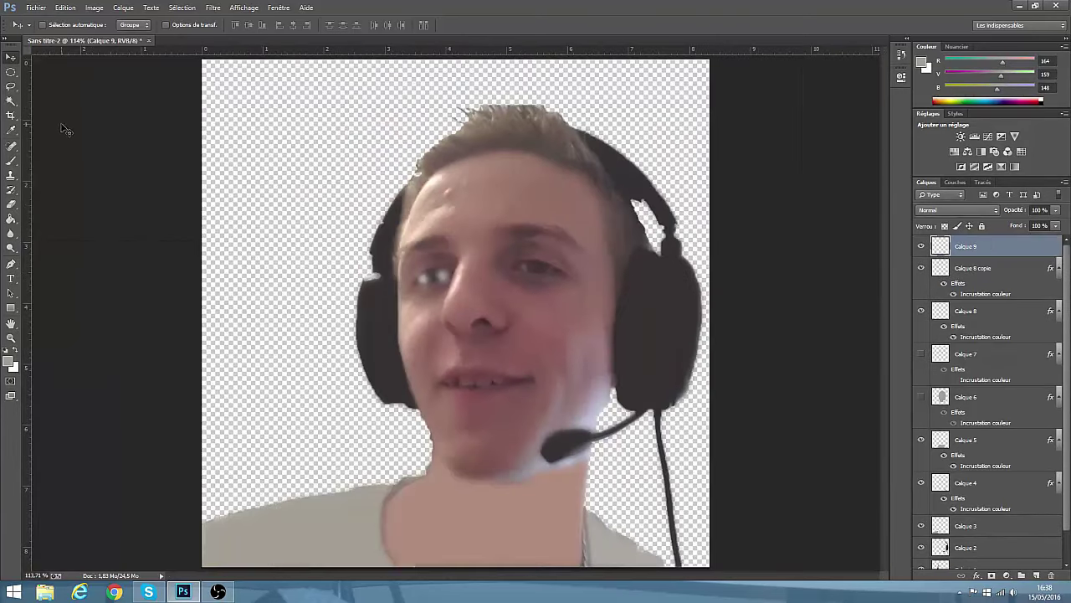
{"action": "left_click", "coordinate": [11, 263]}
{"action": "scroll", "coordinate": [433, 265], "scroll_direction": "up", "scroll_amount": 3}
{"action": "left_click", "coordinate": [434, 265]}
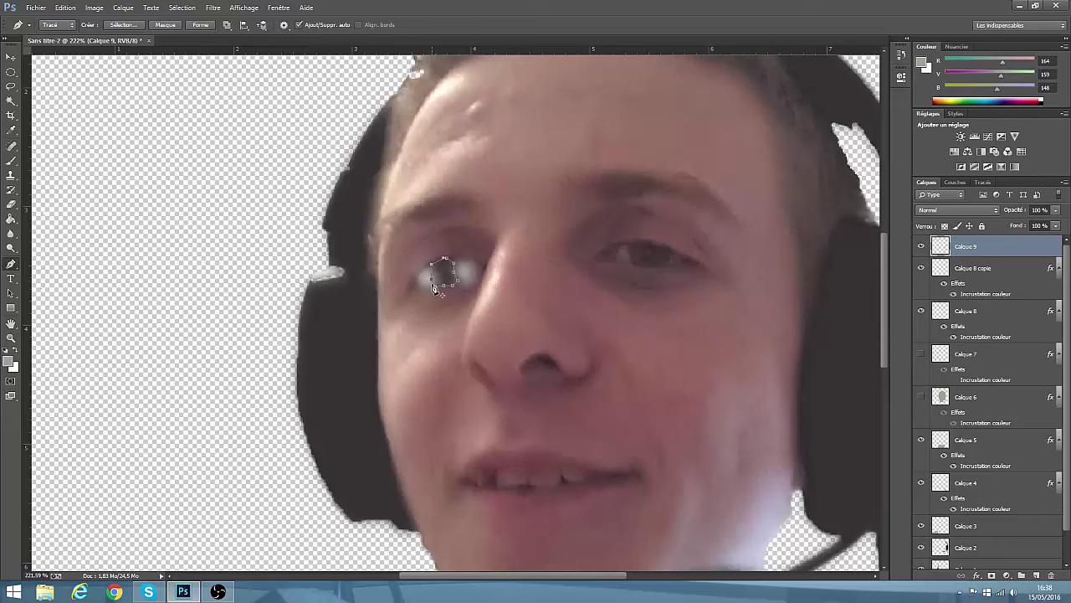
{"action": "right_click", "coordinate": [442, 269]}
{"action": "left_click", "coordinate": [485, 308]}
{"action": "key", "text": "Return"}
- Apply a blue Color Overlay, #00a2ff, to Calque 9
{"action": "right_click", "coordinate": [988, 251]}
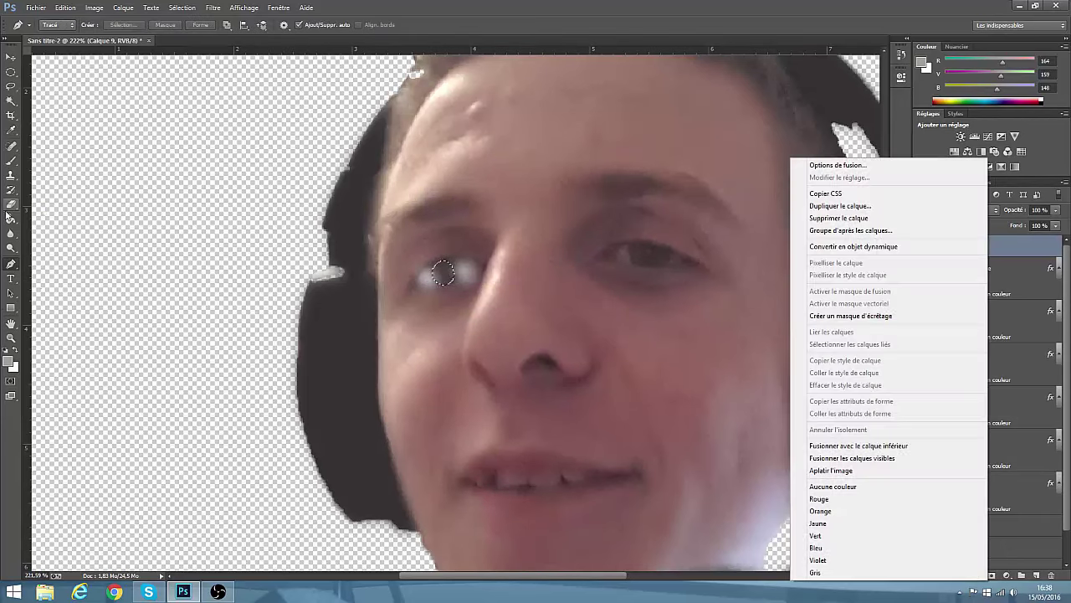
{"action": "left_click", "coordinate": [11, 218]}
{"action": "right_click", "coordinate": [975, 255]}
{"action": "left_click", "coordinate": [827, 165]}
{"action": "left_click", "coordinate": [622, 279]}
{"action": "left_click", "coordinate": [841, 185]}
{"action": "left_click", "coordinate": [823, 249]}
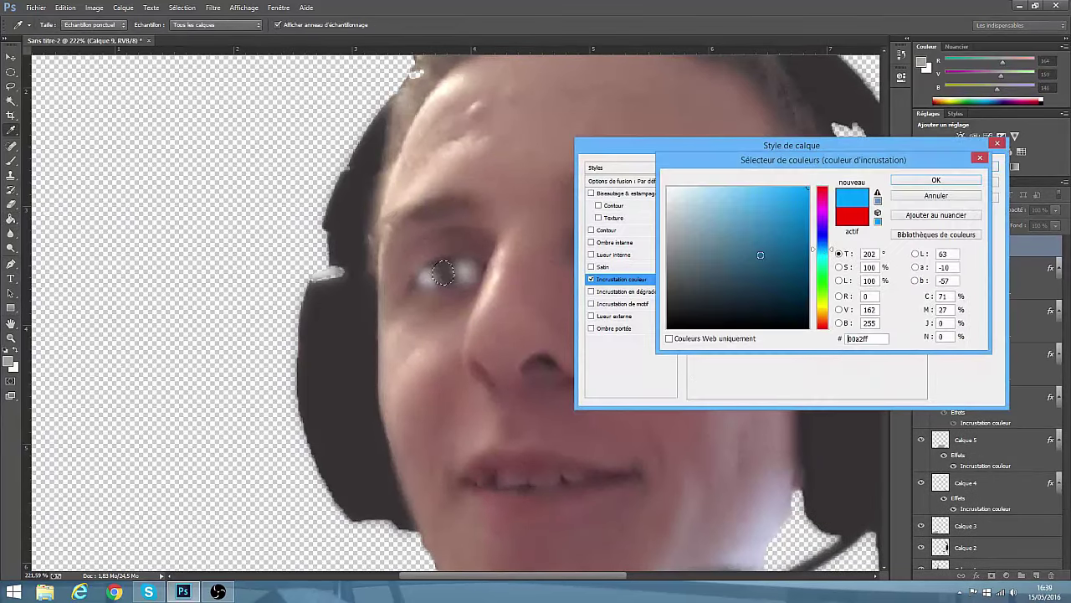
{"action": "left_click", "coordinate": [937, 179]}
{"action": "left_click", "coordinate": [967, 167]}
- Fill the iris selection on Calque 9 with the Paint Bucket and deselect it using the Magic Wand
{"action": "left_click", "coordinate": [444, 274]}
{"action": "right_click", "coordinate": [10, 150]}
{"action": "right_click", "coordinate": [11, 101]}
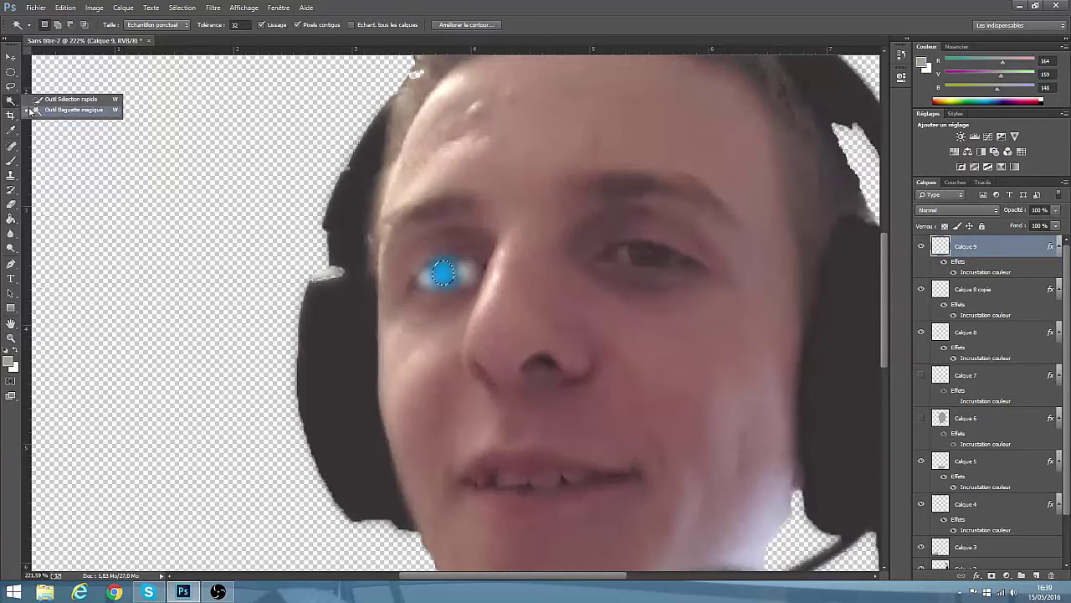
{"action": "left_click", "coordinate": [71, 110]}
{"action": "right_click", "coordinate": [155, 275]}
{"action": "left_click", "coordinate": [160, 280]}
- Check the coloured eye with the flat face layer Calque 6 shown, hide that layer again and make Calque 7 visible
{"action": "scroll", "coordinate": [158, 280], "scroll_direction": "down", "scroll_amount": 8}
{"action": "left_click", "coordinate": [11, 58]}
{"action": "left_click", "coordinate": [922, 378]}
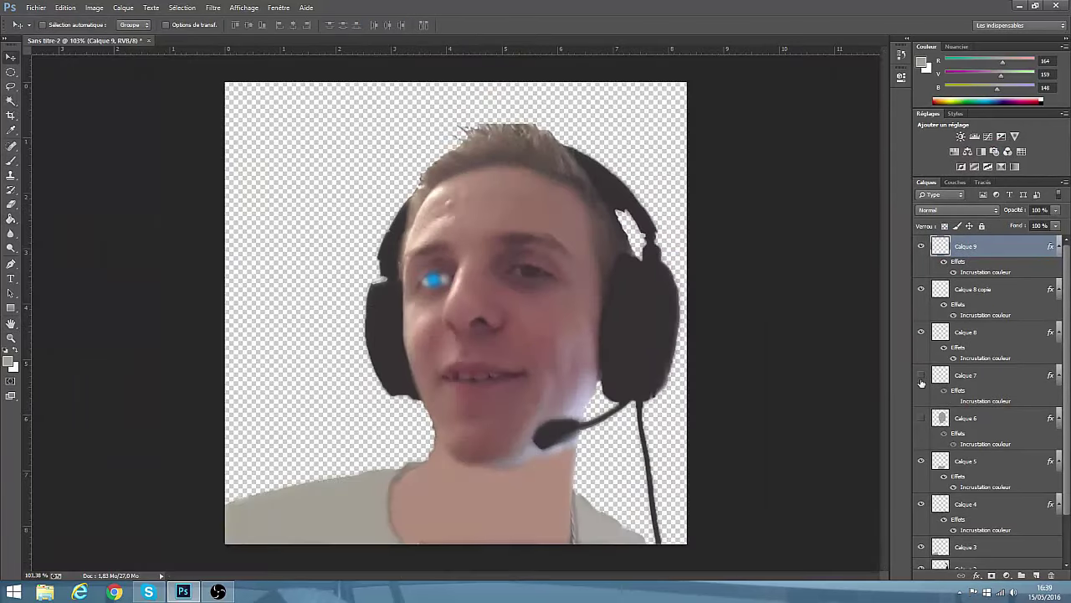
{"action": "left_click", "coordinate": [921, 418]}
{"action": "left_click", "coordinate": [921, 419]}
{"action": "left_click", "coordinate": [930, 398]}
{"action": "left_click", "coordinate": [920, 376]}
{"action": "left_click", "coordinate": [918, 377]}
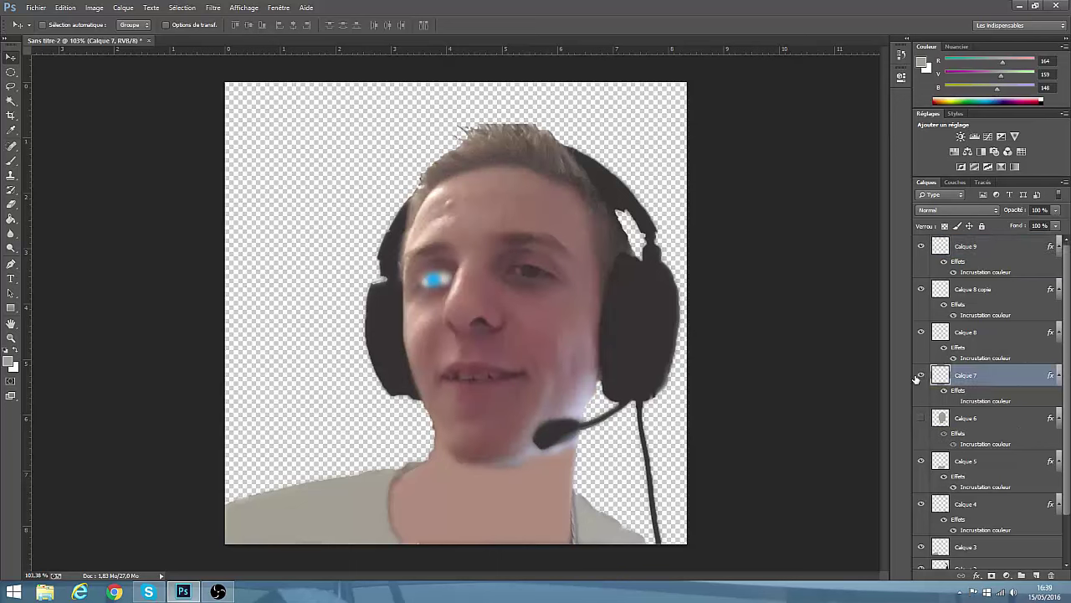
- Change the Color Overlay of Calque 9 to the duller blue #318ec3
{"action": "double_click", "coordinate": [989, 249]}
{"action": "left_click", "coordinate": [622, 280]}
{"action": "left_click", "coordinate": [845, 184]}
{"action": "mouse_move", "coordinate": [778, 228]}
{"action": "left_mouse_down"}
{"action": "mouse_move", "coordinate": [801, 242]}
{"action": "mouse_move", "coordinate": [772, 220]}
{"action": "left_mouse_up"}
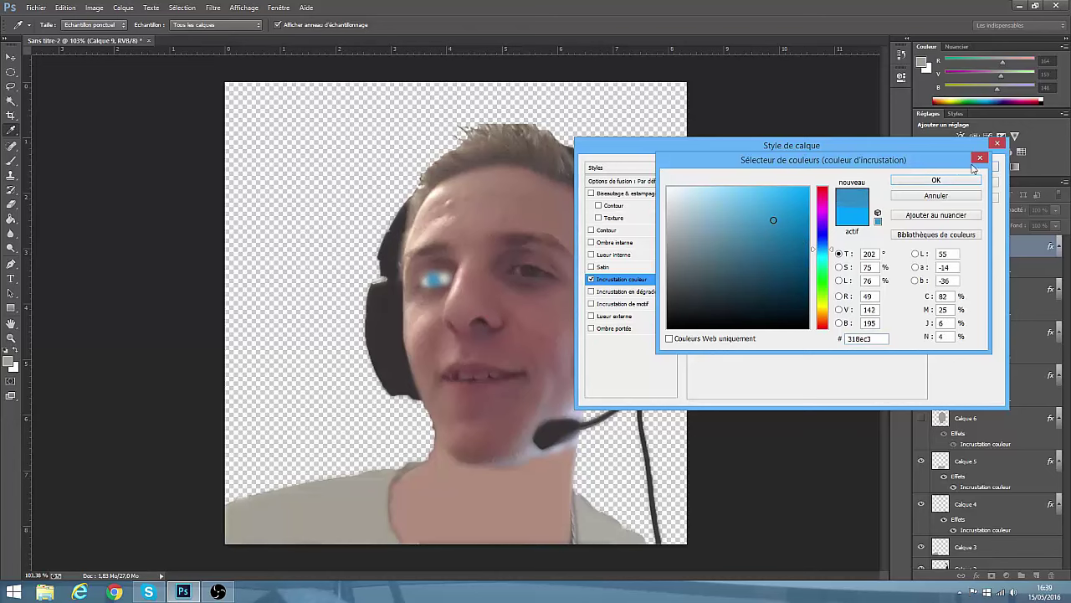
{"action": "left_click", "coordinate": [961, 179]}
{"action": "left_click", "coordinate": [971, 168]}
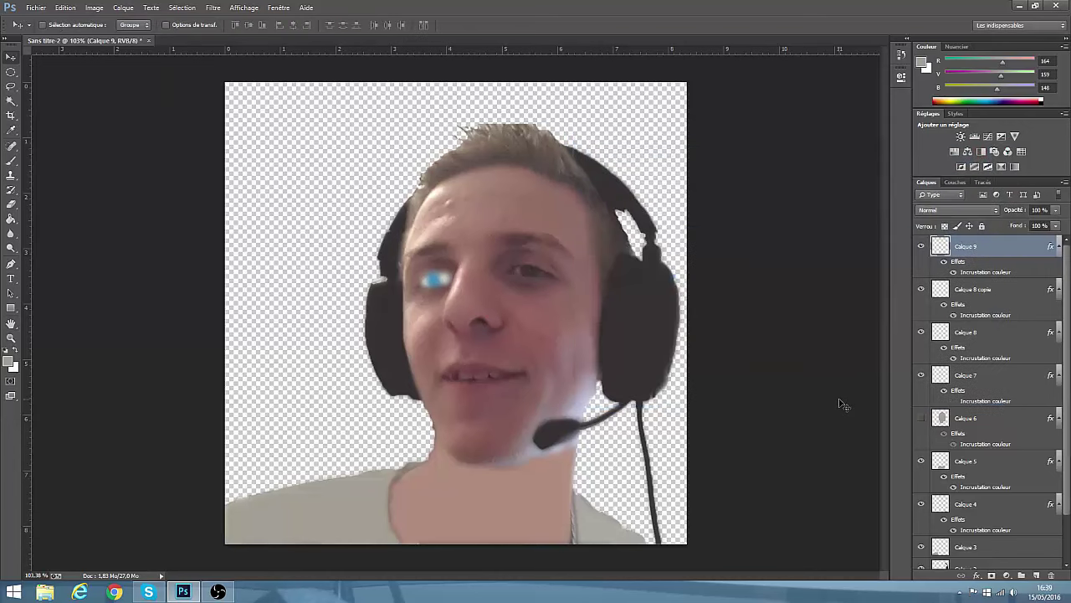
- Add a new layer, briefly preview the flat face layer Calque 6, and trace the whole opening of the other eye with a closed Pen path
{"action": "left_click", "coordinate": [1036, 575]}
{"action": "left_click", "coordinate": [921, 442]}
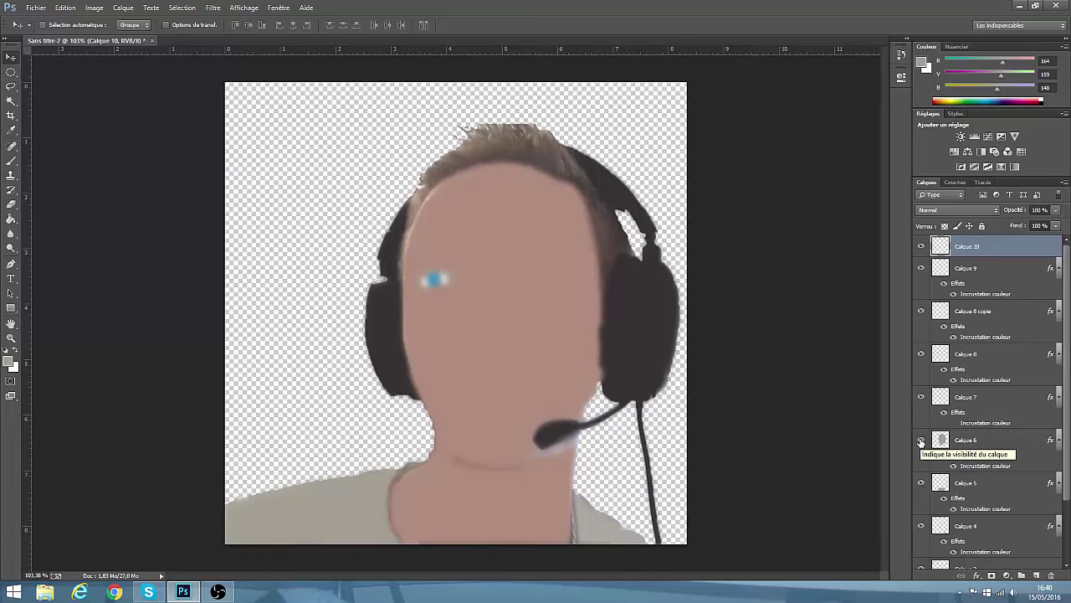
{"action": "left_click", "coordinate": [921, 442]}
{"action": "scroll", "coordinate": [562, 265], "scroll_direction": "up", "scroll_amount": 3}
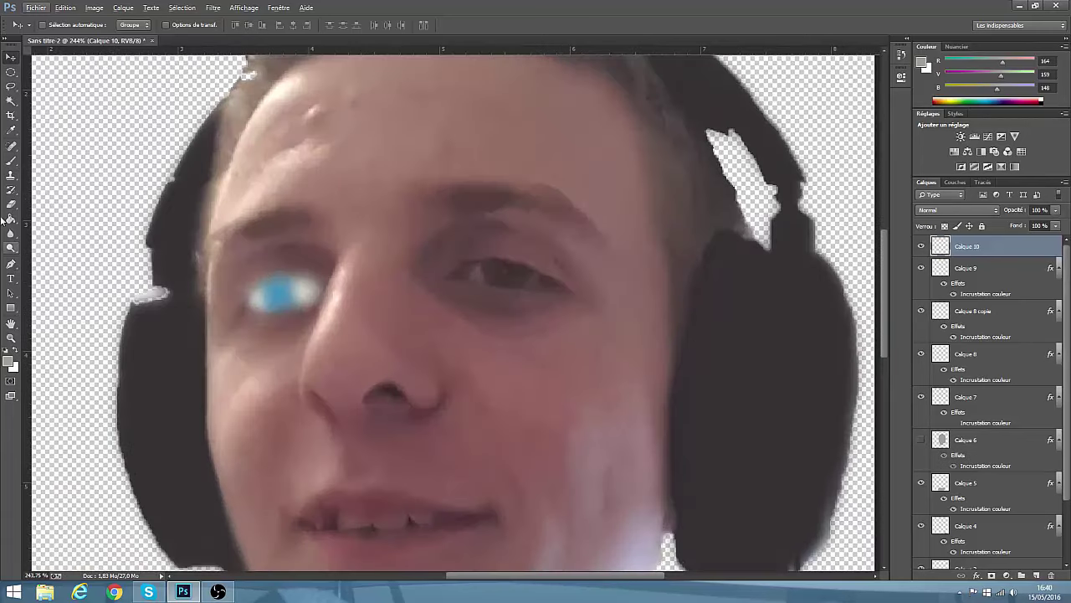
{"action": "left_click", "coordinate": [11, 263]}
{"action": "left_click", "coordinate": [566, 288]}
{"action": "left_click", "coordinate": [550, 276]}
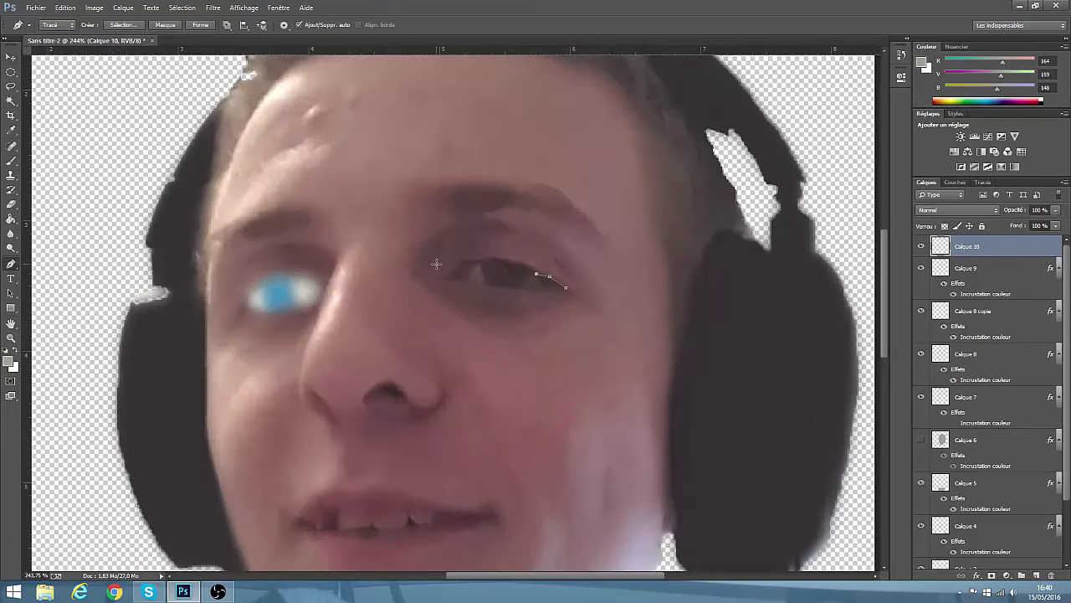
{"action": "left_click", "coordinate": [567, 290]}
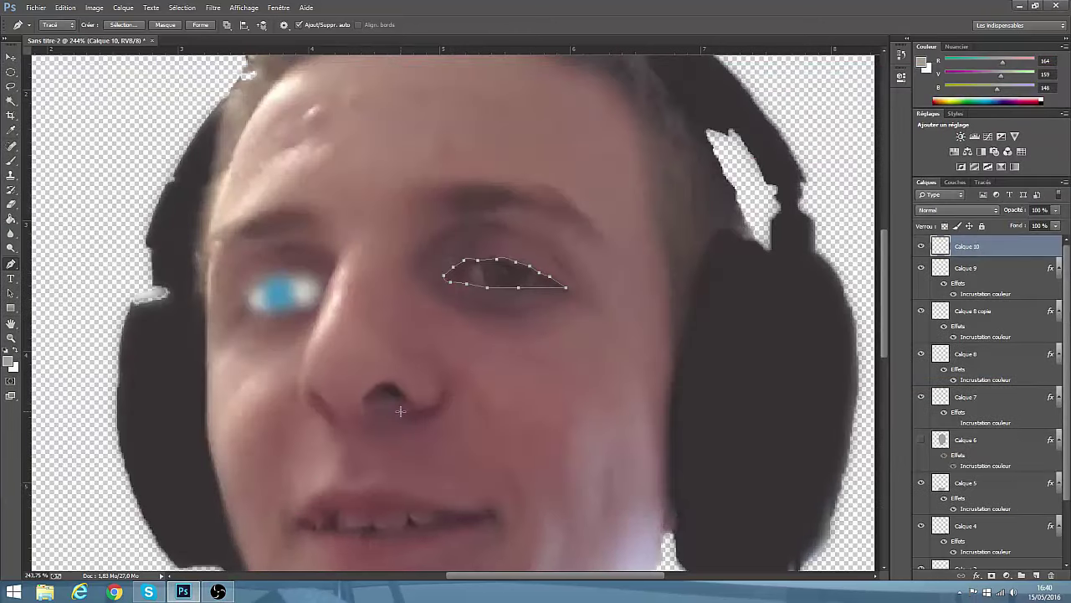
- Convert the eye-opening path into a new selection with a 5-pixel feather
{"action": "right_click", "coordinate": [494, 275]}
{"action": "left_click", "coordinate": [544, 325]}
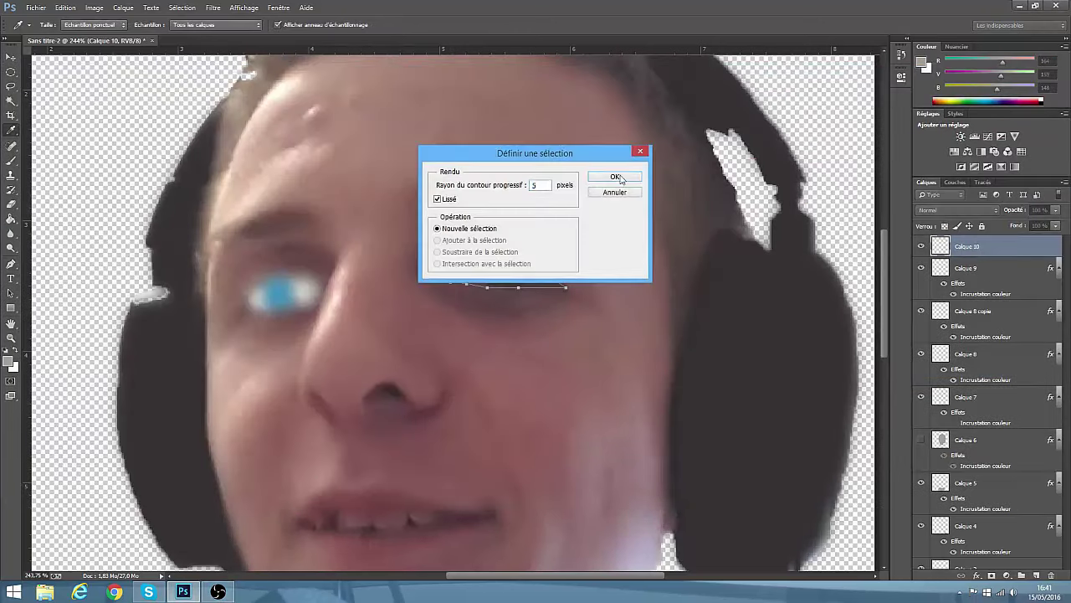
{"action": "key", "text": "Return"}
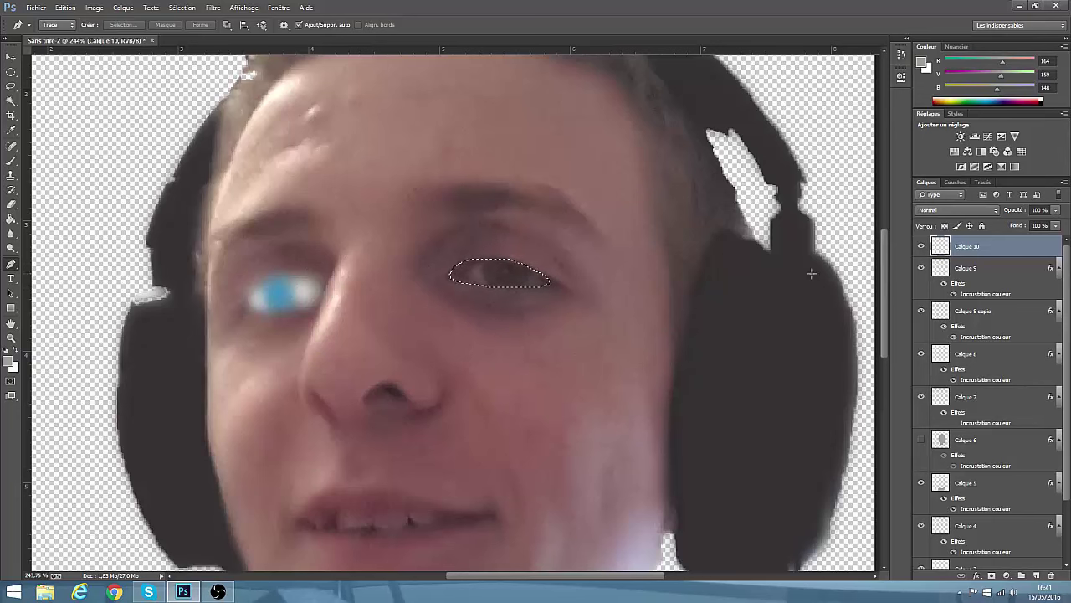
- Apply a Color Overlay to Calque 10 in a lightened tone sampled from the eye, and fill the eye selection with the Paint Bucket
{"action": "key", "text": "g"}
{"action": "right_click", "coordinate": [963, 247]}
{"action": "left_click", "coordinate": [904, 164]}
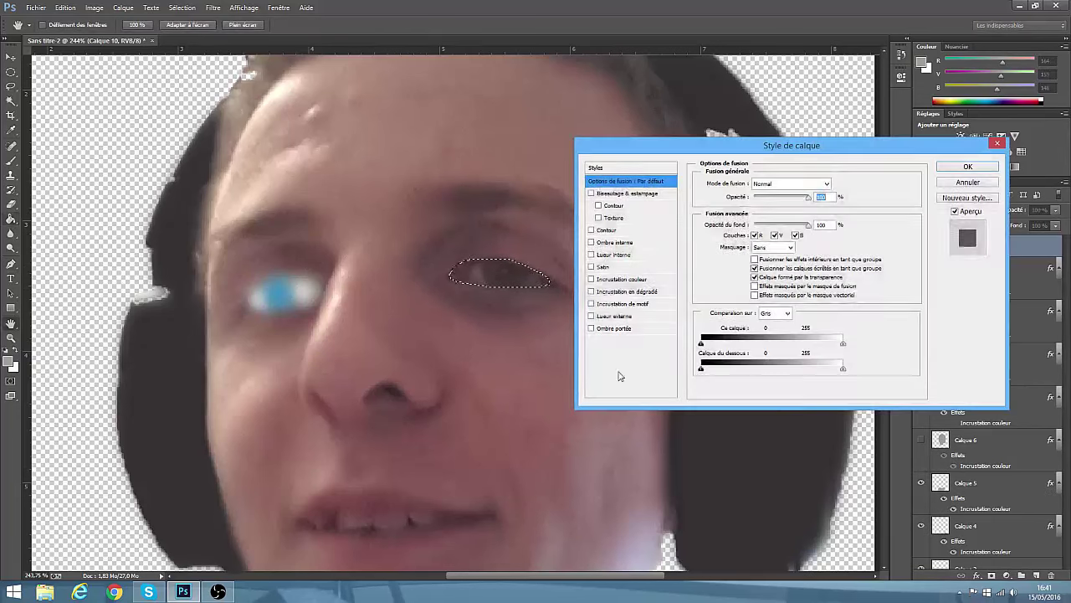
{"action": "left_click", "coordinate": [622, 279]}
{"action": "left_click", "coordinate": [840, 184]}
{"action": "left_click", "coordinate": [481, 276]}
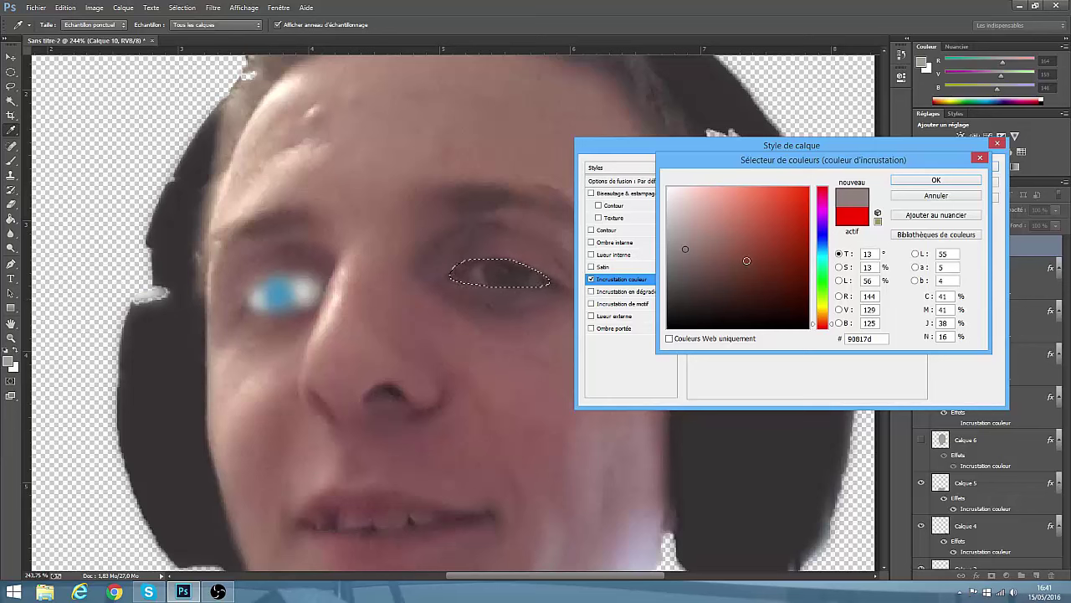
{"action": "left_click", "coordinate": [685, 211]}
{"action": "left_click", "coordinate": [918, 182]}
{"action": "left_click", "coordinate": [968, 166]}
{"action": "left_click", "coordinate": [520, 287]}
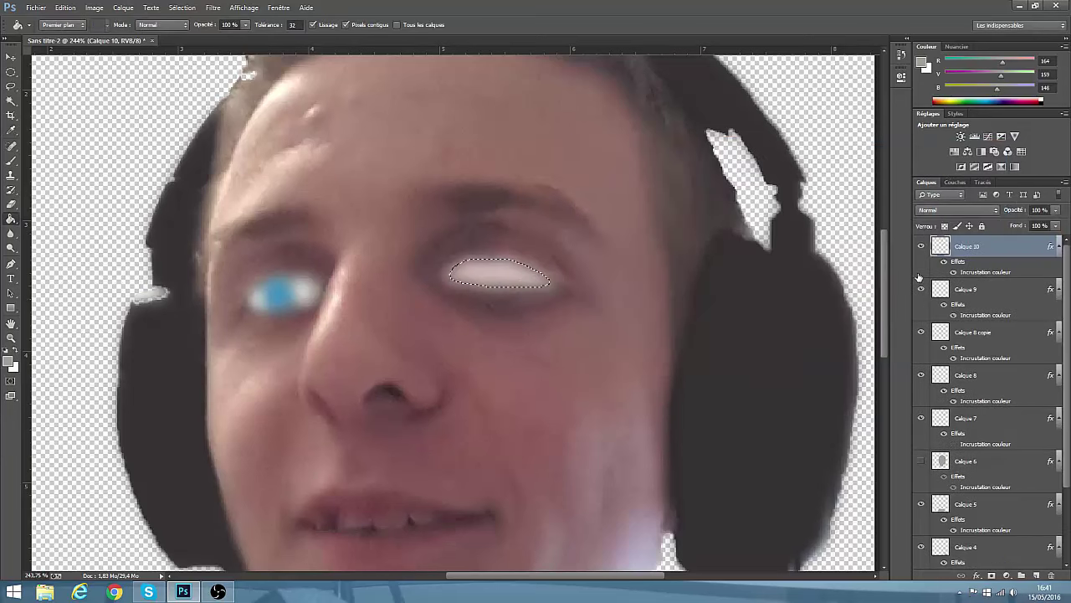
- Lighten the Color Overlay of Calque 10 to #eadcd9
{"action": "right_click", "coordinate": [958, 248]}
{"action": "left_click", "coordinate": [810, 166]}
{"action": "left_click", "coordinate": [645, 280]}
{"action": "left_click", "coordinate": [839, 183]}
{"action": "left_click", "coordinate": [677, 198]}
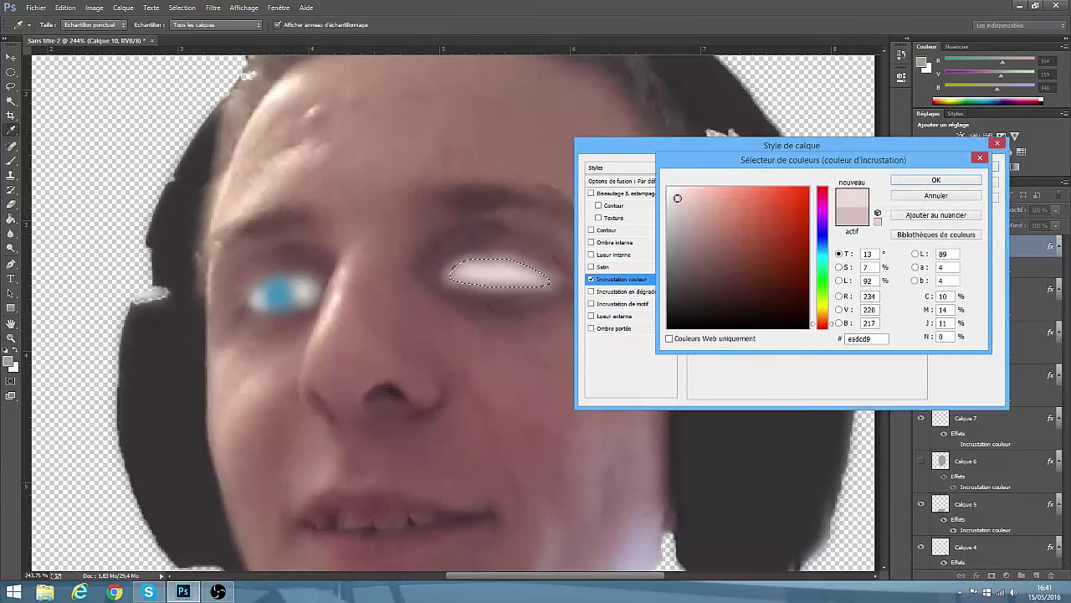
{"action": "left_click", "coordinate": [935, 179]}
{"action": "key", "text": "Return"}
- Undo the last Paint Bucket fill, deselect the eye opening and hide Calque 10
{"action": "left_click", "coordinate": [65, 8]}
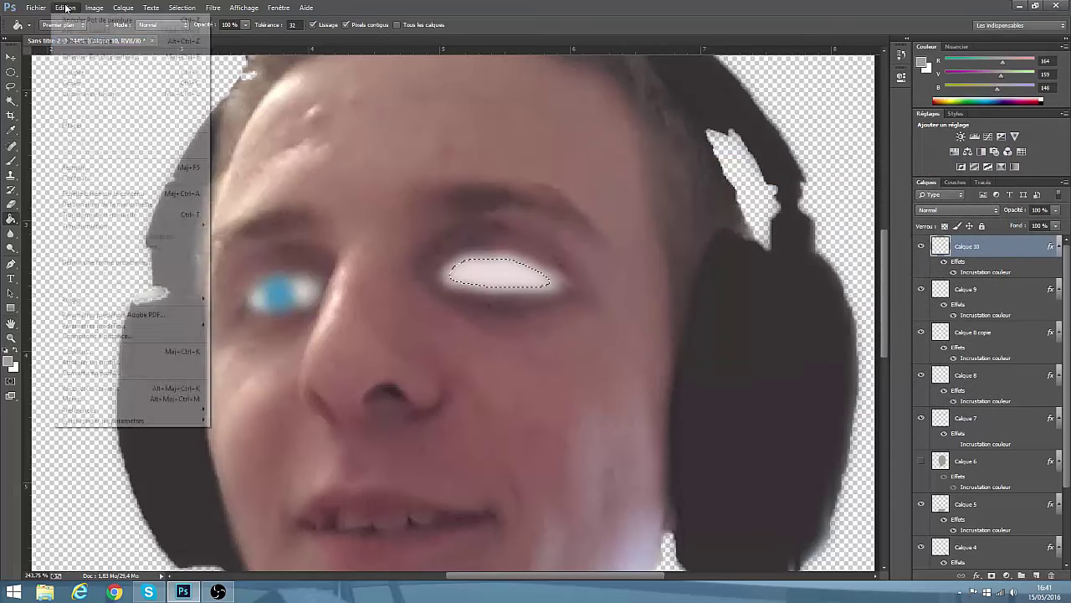
{"action": "left_click", "coordinate": [97, 20]}
{"action": "key", "text": "ctrl+d"}
{"action": "left_click", "coordinate": [11, 101]}
{"action": "left_click", "coordinate": [11, 57]}
{"action": "left_click", "coordinate": [922, 247]}
{"action": "left_click", "coordinate": [922, 248]}
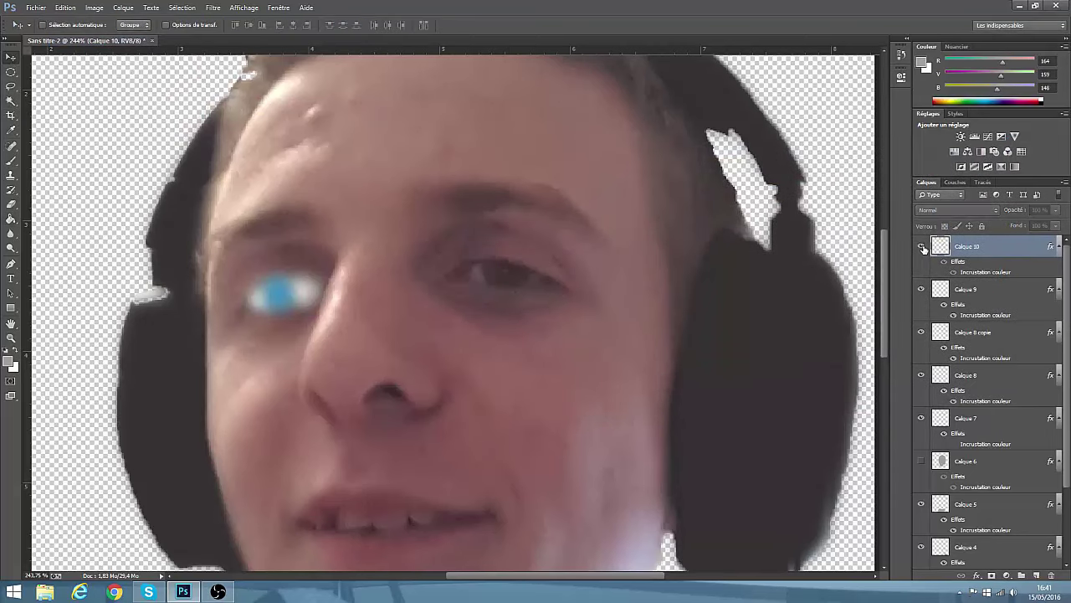
- On a new layer, trace the white at the inner corner of the uncoloured eye with the Pen and convert the path into a selection
{"action": "key", "text": "ctrl+shift+alt+n"}
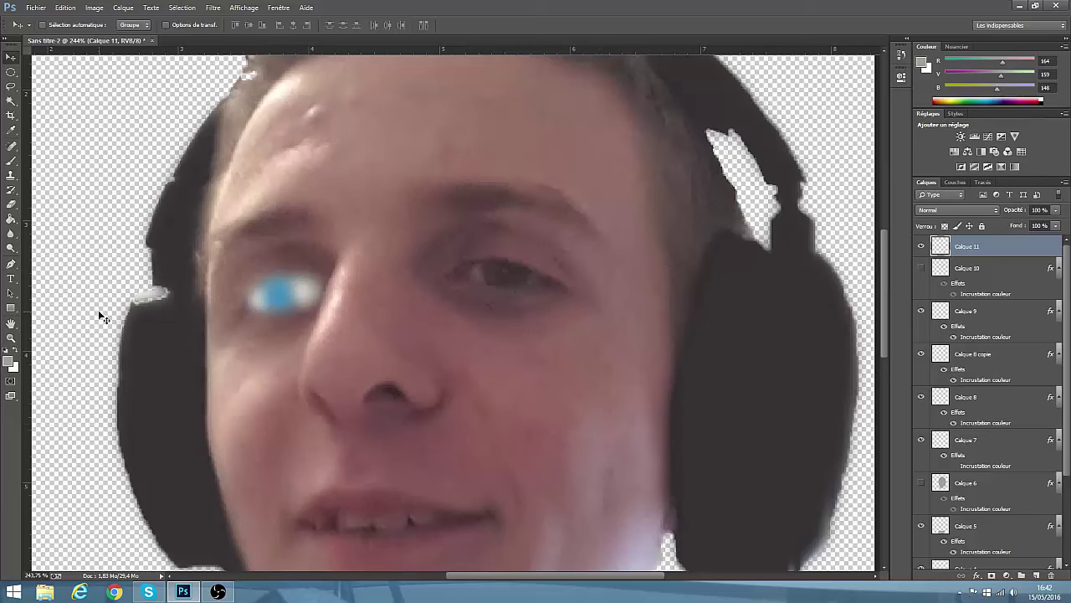
{"action": "key", "text": "p"}
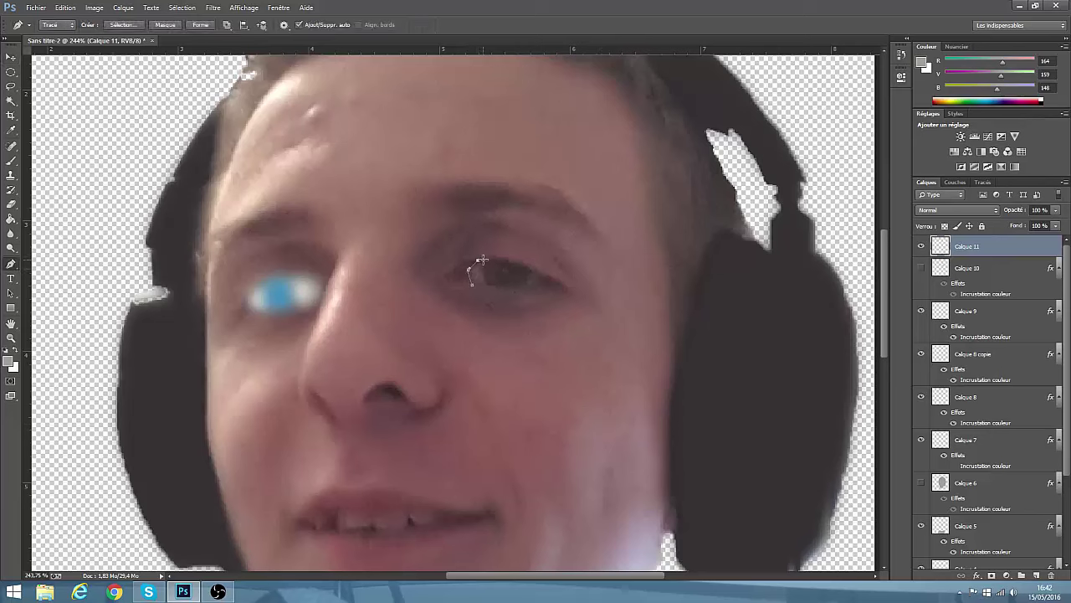
{"action": "right_click", "coordinate": [475, 276]}
{"action": "left_click", "coordinate": [525, 329]}
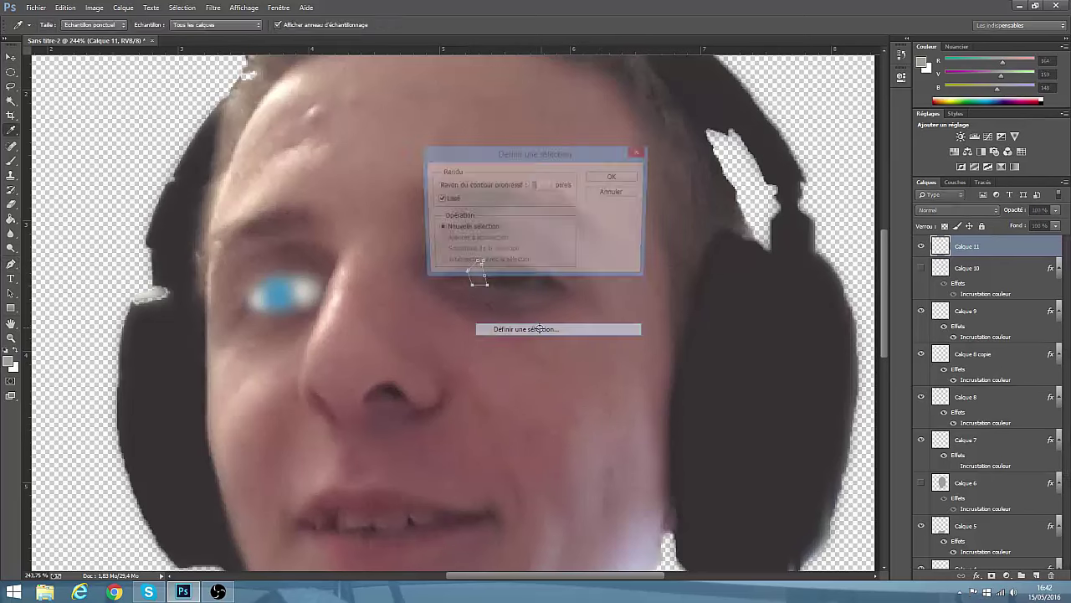
{"action": "key", "text": "Return"}
- Apply a white Color Overlay to Calque 11
{"action": "right_click", "coordinate": [971, 254]}
{"action": "left_click", "coordinate": [912, 163]}
{"action": "left_click", "coordinate": [623, 279]}
{"action": "left_click", "coordinate": [845, 185]}
{"action": "left_click", "coordinate": [668, 187]}
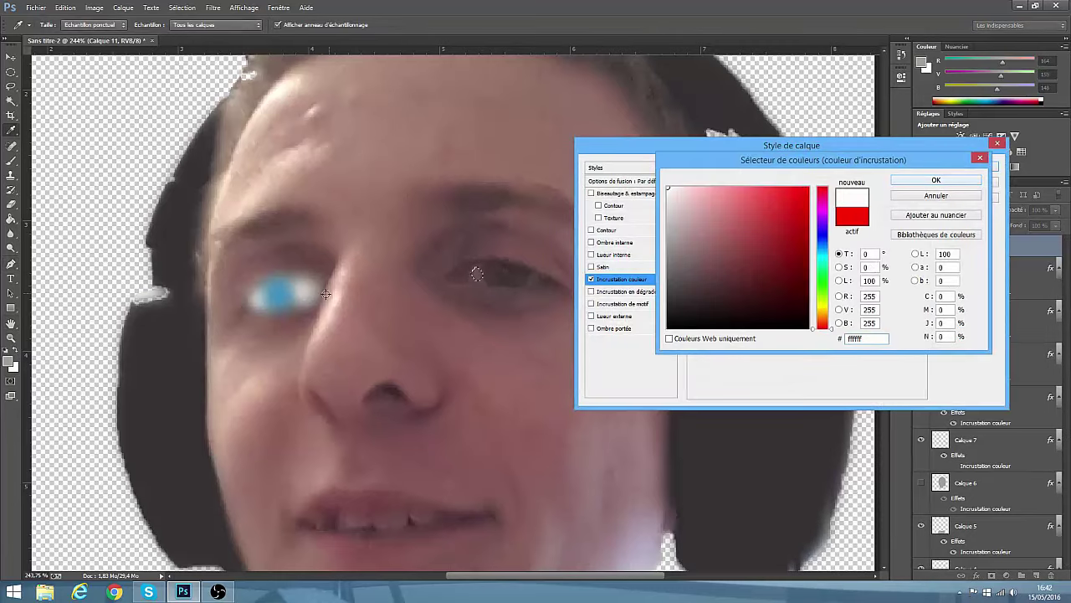
{"action": "left_click", "coordinate": [326, 294]}
{"action": "key", "text": "Return"}
{"action": "key", "text": "Return"}
- Fill the inner-corner selection on Calque 11 with the Paint Bucket and deselect it using the Magic Wand
{"action": "right_click", "coordinate": [12, 223]}
{"action": "left_click", "coordinate": [70, 228]}
{"action": "left_click", "coordinate": [477, 273]}
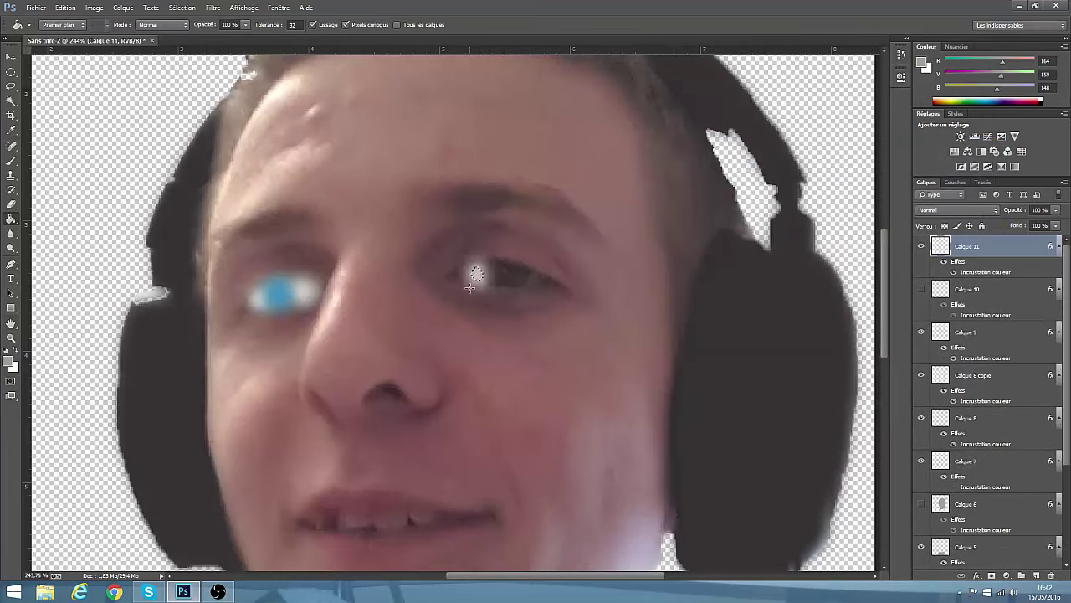
{"action": "left_click", "coordinate": [11, 101]}
{"action": "left_click", "coordinate": [93, 154]}
{"action": "left_click", "coordinate": [94, 154]}
{"action": "left_click", "coordinate": [11, 57]}
- On a new layer, trace the white at the outer corner of the same eye with the Pen and convert the path into a selection
{"action": "left_click", "coordinate": [1036, 575]}
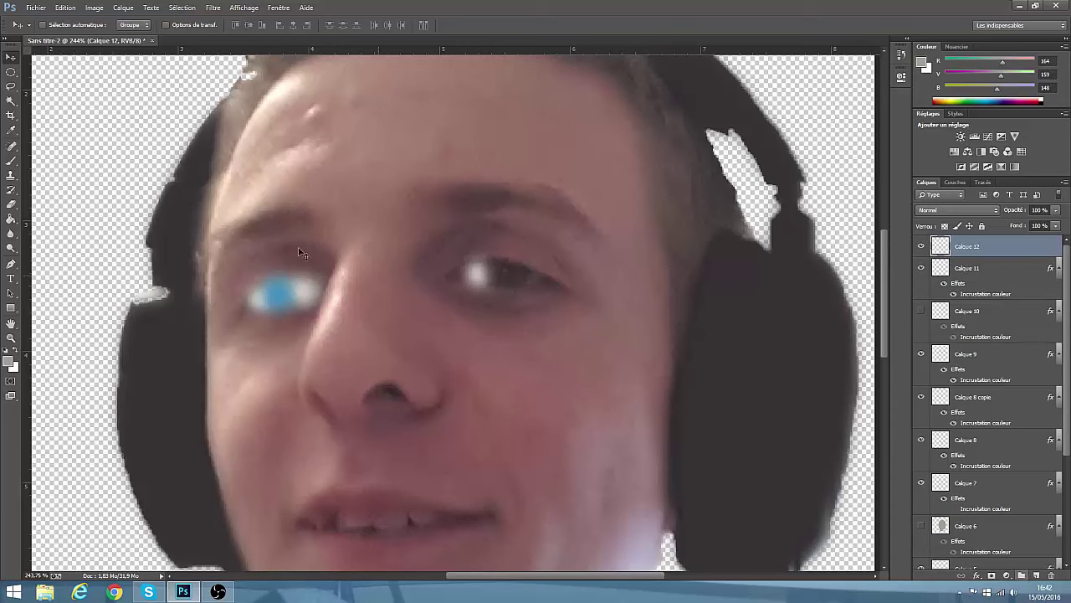
{"action": "left_click", "coordinate": [14, 264]}
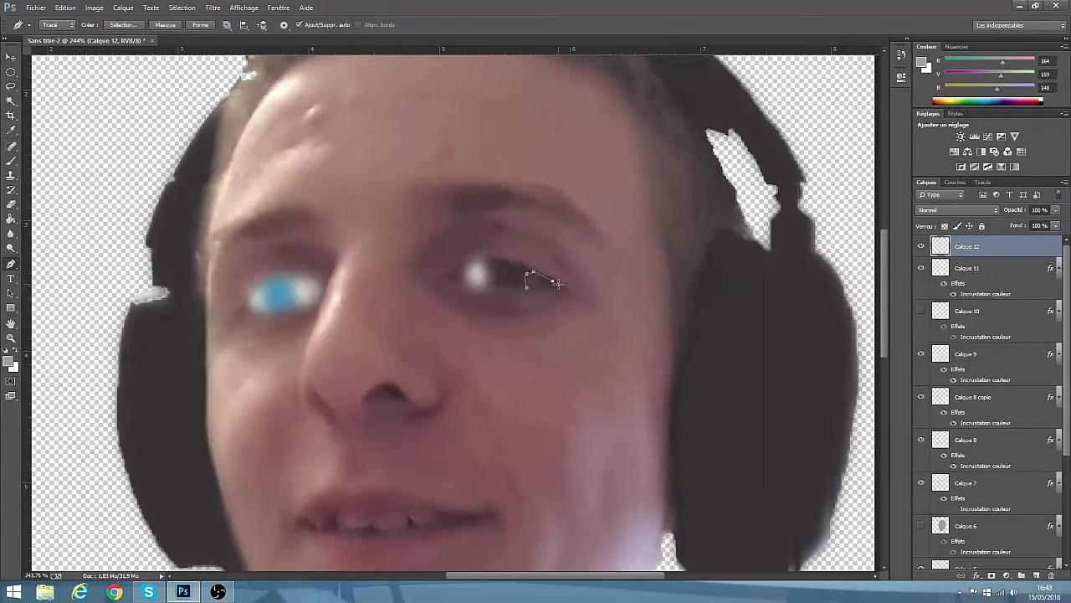
{"action": "right_click", "coordinate": [534, 281]}
{"action": "left_click", "coordinate": [568, 319]}
{"action": "key", "text": "Escape"}
{"action": "right_click", "coordinate": [532, 279]}
{"action": "left_click", "coordinate": [569, 332]}
{"action": "key", "text": "Return"}
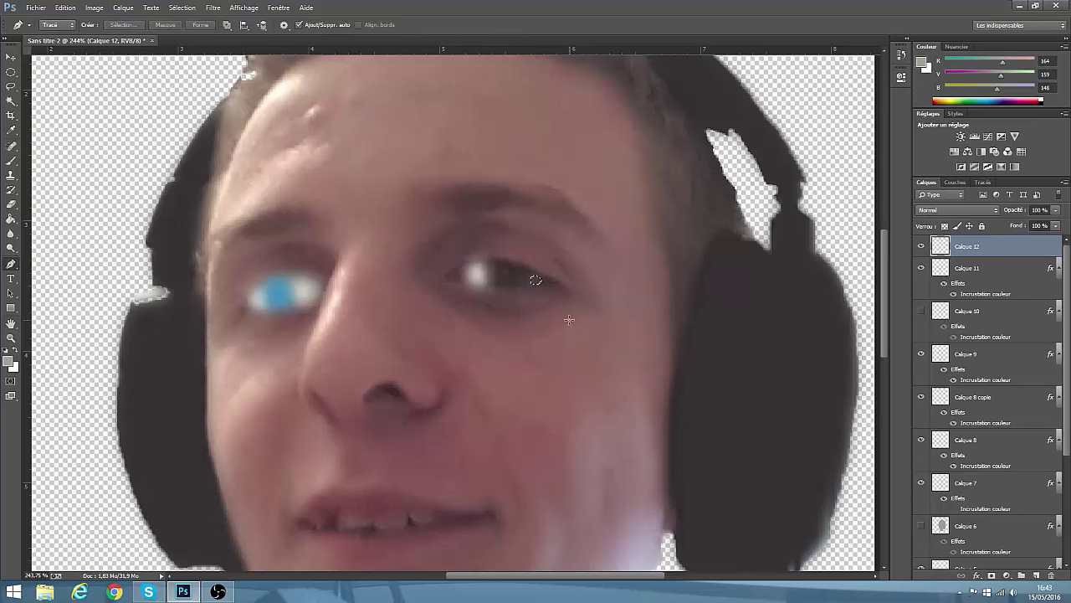
- Apply a white Color Overlay to Calque 12
{"action": "right_click", "coordinate": [963, 245]}
{"action": "left_click", "coordinate": [827, 165]}
{"action": "left_click", "coordinate": [628, 279]}
{"action": "left_click", "coordinate": [839, 184]}
{"action": "left_click", "coordinate": [661, 174]}
{"action": "left_click", "coordinate": [957, 171]}
{"action": "left_click", "coordinate": [961, 168]}
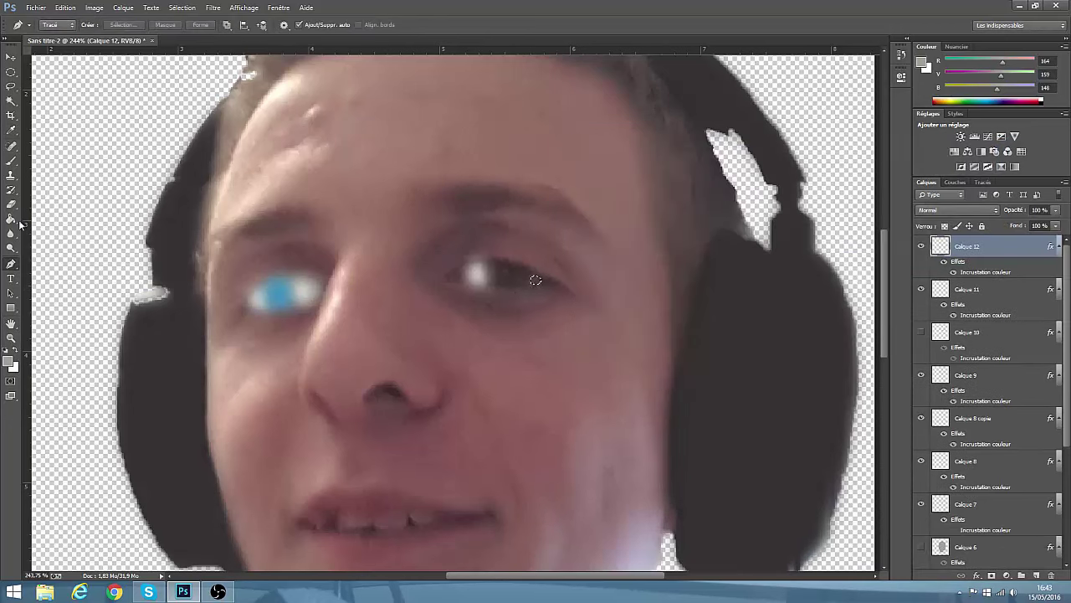
- Fill the outer-corner selection on Calque 12 with the Paint Bucket and deselect it using the Magic Wand
{"action": "left_click", "coordinate": [11, 220]}
{"action": "left_click", "coordinate": [536, 280]}
{"action": "left_click", "coordinate": [11, 102]}
{"action": "left_click", "coordinate": [72, 139]}
{"action": "left_click", "coordinate": [72, 139]}
{"action": "left_click", "coordinate": [12, 58]}
- On a new layer, trace the iris between the white spots with the Pen, undoing a misplaced point, and convert the path into a selection
{"action": "left_click", "coordinate": [1036, 574]}
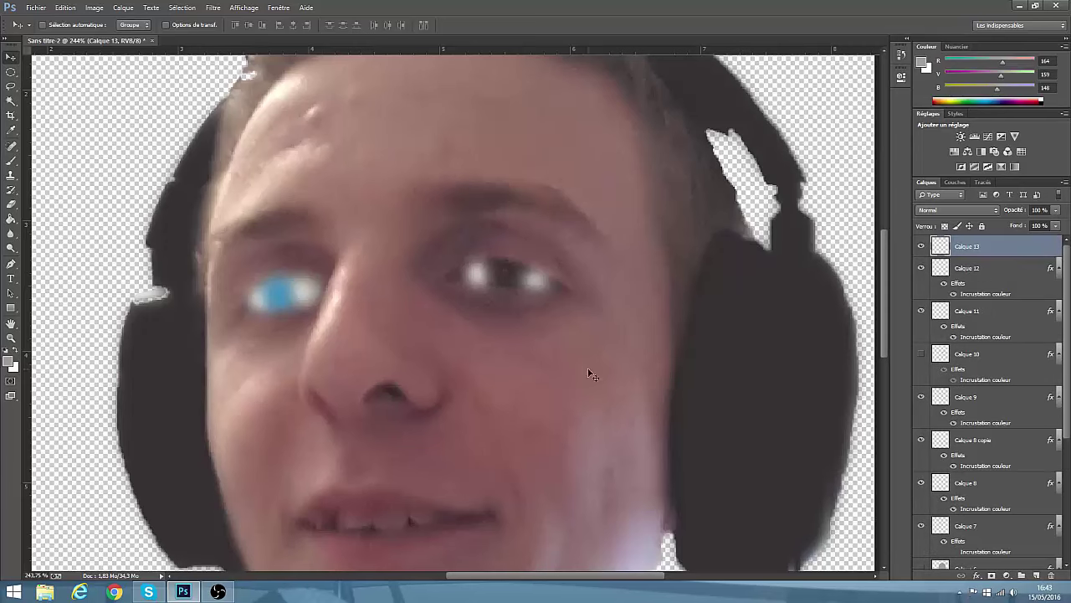
{"action": "key", "text": "p"}
{"action": "left_click", "coordinate": [522, 287]}
{"action": "left_click_drag", "start_coordinate": [501, 289], "coordinate": [508, 292]}
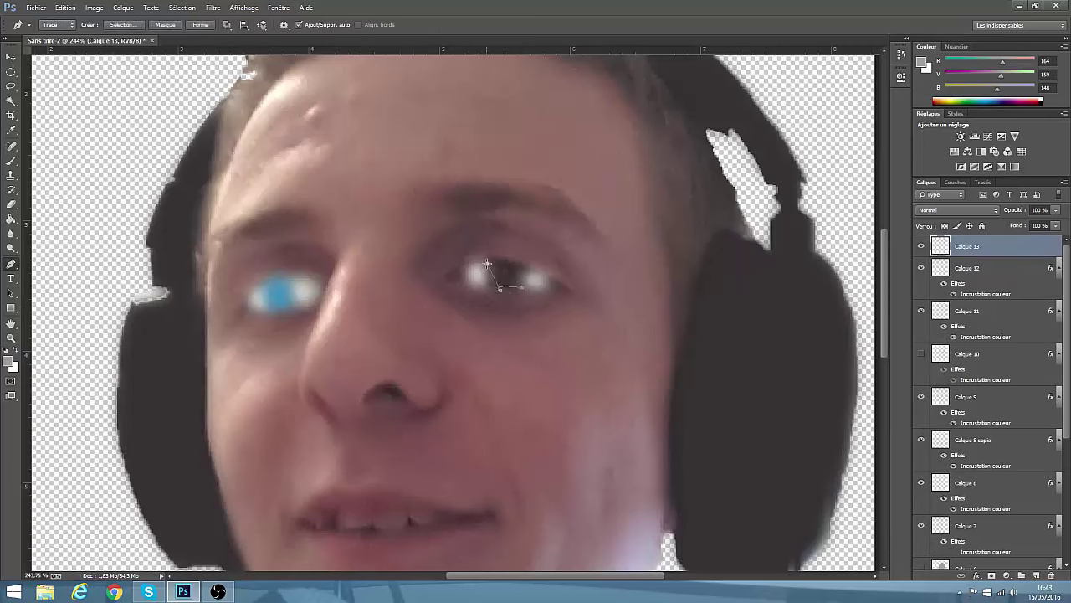
{"action": "left_click", "coordinate": [69, 9]}
{"action": "left_click", "coordinate": [74, 20]}
{"action": "right_click", "coordinate": [500, 272]}
{"action": "left_click", "coordinate": [544, 322]}
{"action": "left_click", "coordinate": [614, 175]}
- Apply a Color Overlay to Calque 13, sampling the blue from the iris of the other eye
{"action": "right_click", "coordinate": [977, 247]}
{"action": "left_click", "coordinate": [879, 163]}
{"action": "left_click", "coordinate": [622, 280]}
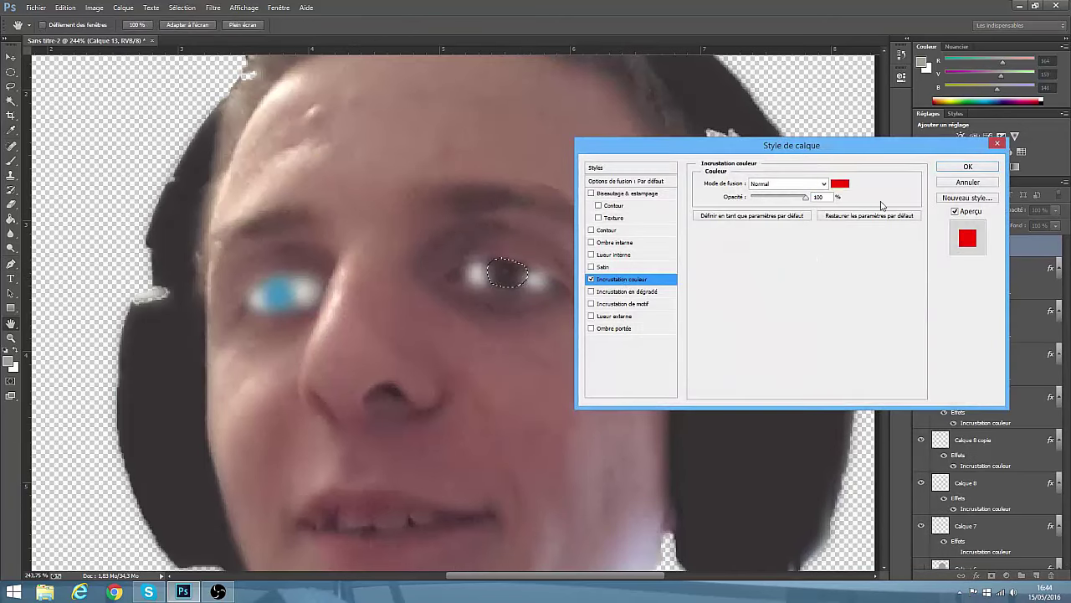
{"action": "left_click", "coordinate": [839, 182]}
{"action": "left_click", "coordinate": [275, 293]}
{"action": "left_click", "coordinate": [930, 180]}
{"action": "left_click", "coordinate": [960, 169]}
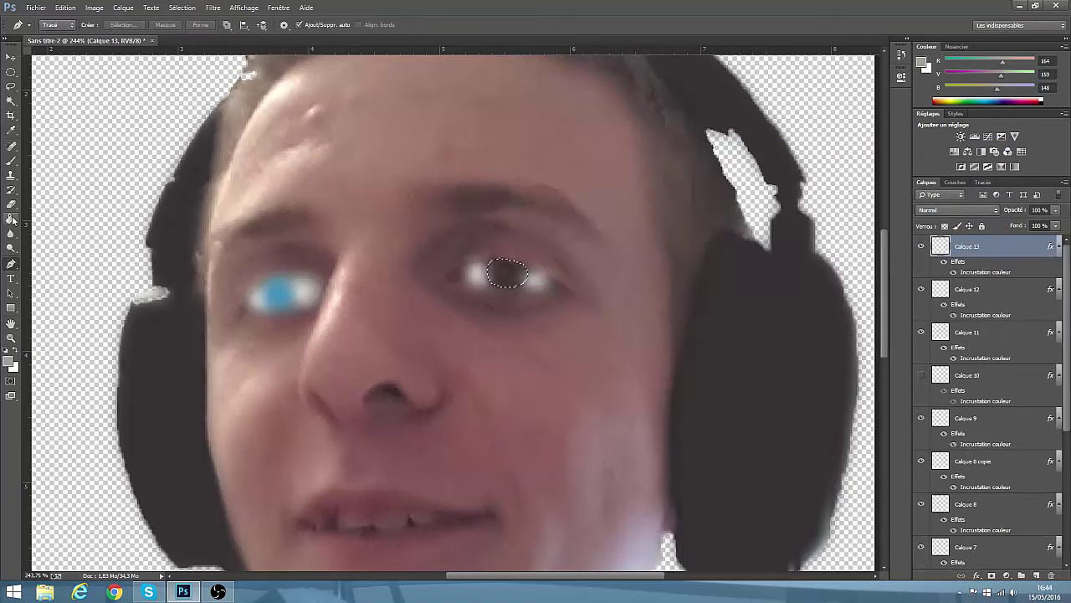
- Fill the iris selection on Calque 13 with the Paint Bucket and deselect it using the Magic Wand
{"action": "left_click", "coordinate": [11, 218]}
{"action": "left_click", "coordinate": [507, 273]}
{"action": "left_click", "coordinate": [11, 101]}
{"action": "left_click", "coordinate": [507, 272]}
{"action": "left_click", "coordinate": [11, 57]}
- Show Calque 10 and toggle the flat skin layer Calque 6 on and off to check the finished eyes, leaving it hidden
{"action": "scroll", "coordinate": [205, 307], "scroll_direction": "down", "scroll_amount": 4}
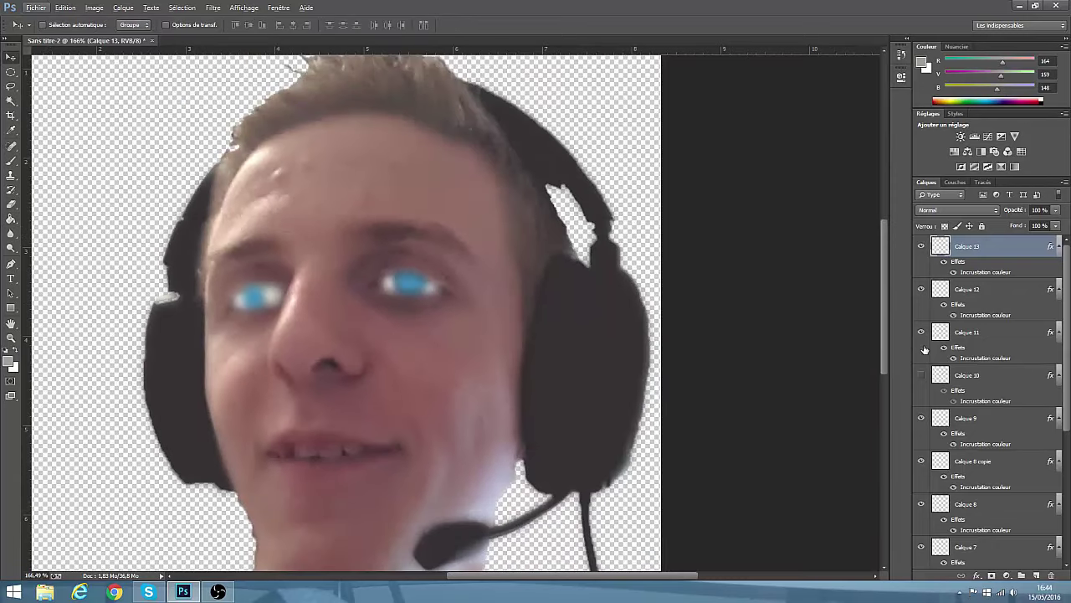
{"action": "left_click", "coordinate": [921, 376]}
{"action": "scroll", "coordinate": [921, 378], "scroll_direction": "down", "scroll_amount": 2}
{"action": "left_click", "coordinate": [921, 504]}
{"action": "left_click", "coordinate": [921, 504]}
{"action": "left_click", "coordinate": [921, 504]}
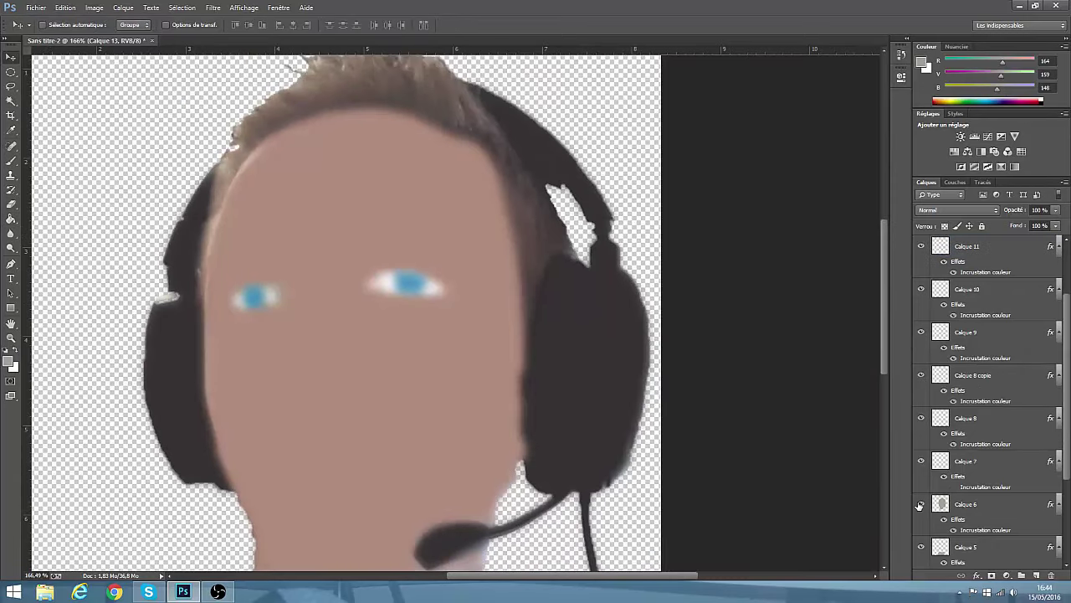
{"action": "left_click", "coordinate": [921, 504]}
{"action": "left_click", "coordinate": [920, 504]}
{"action": "left_click", "coordinate": [921, 504]}
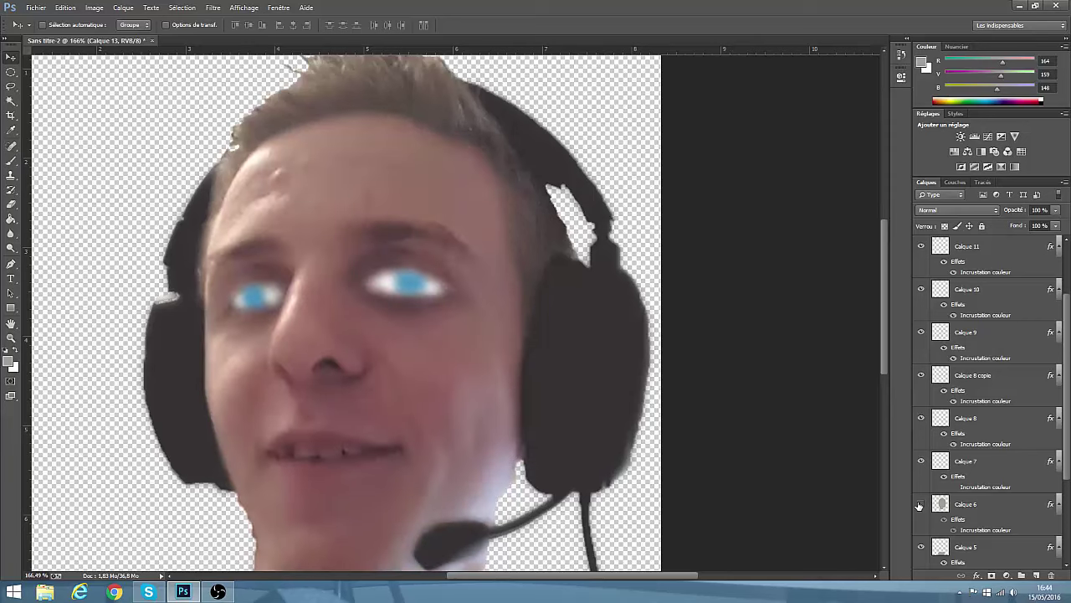
{"action": "scroll", "coordinate": [640, 419], "scroll_direction": "down", "scroll_amount": 5}
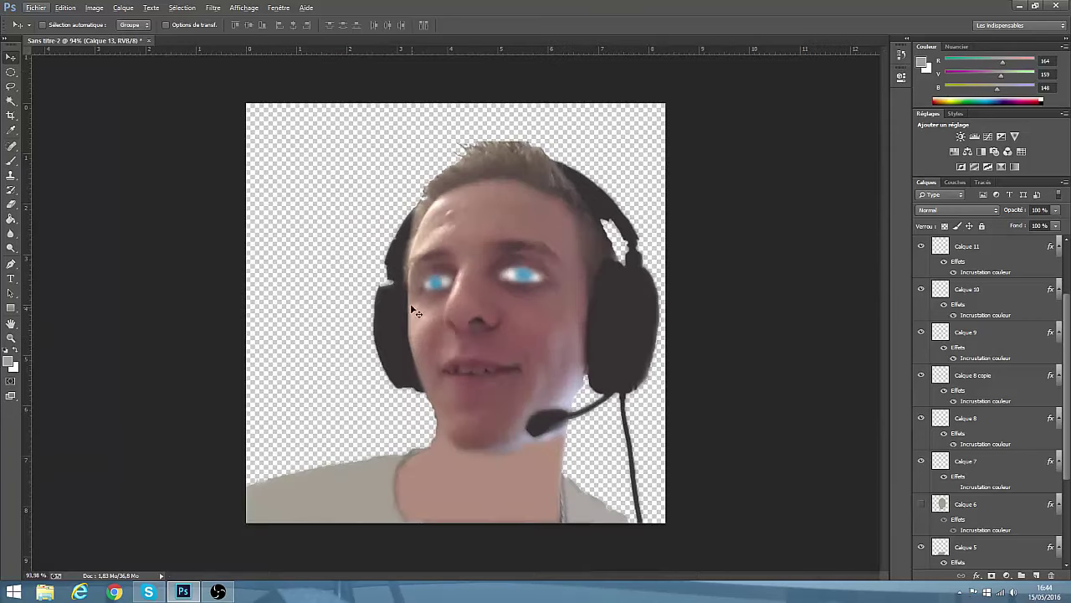
{"action": "left_click", "coordinate": [921, 504]}
{"action": "left_click", "coordinate": [920, 504]}
- Add a new layer at the top of the stack and undo the accidental deletion of Calque 13
{"action": "left_click", "coordinate": [1036, 575]}
{"action": "left_click", "coordinate": [969, 273]}
{"action": "key", "text": "Delete"}
{"action": "left_click", "coordinate": [65, 8]}
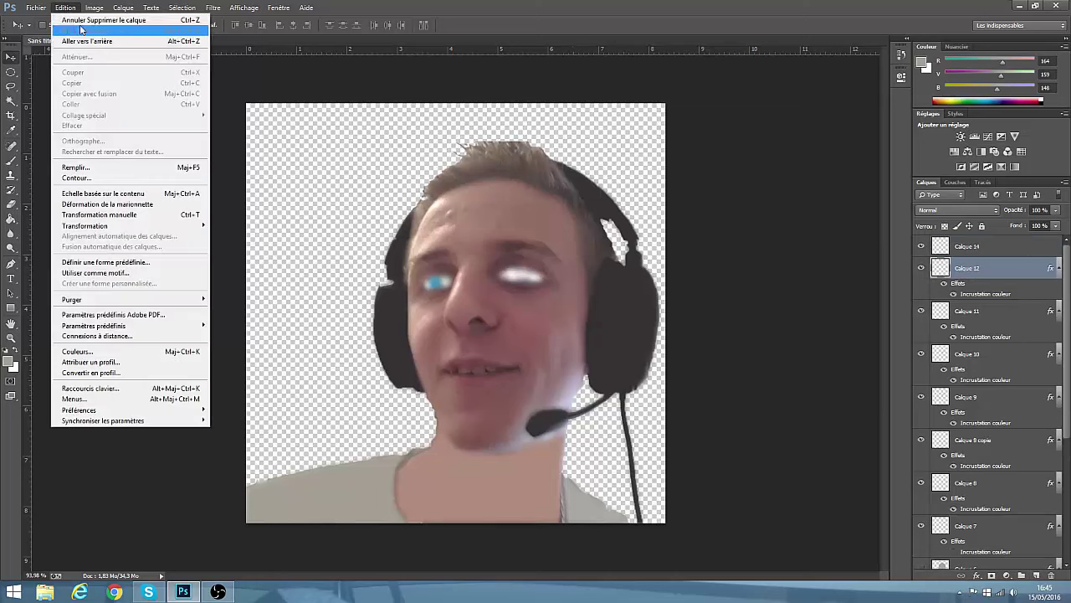
{"action": "left_click", "coordinate": [84, 40]}
{"action": "left_click", "coordinate": [982, 249]}
- Trace the upper lip and mouth opening with the Pen on the new layer and convert the path into a selection
{"action": "scroll", "coordinate": [508, 369], "scroll_direction": "up", "scroll_amount": 4}
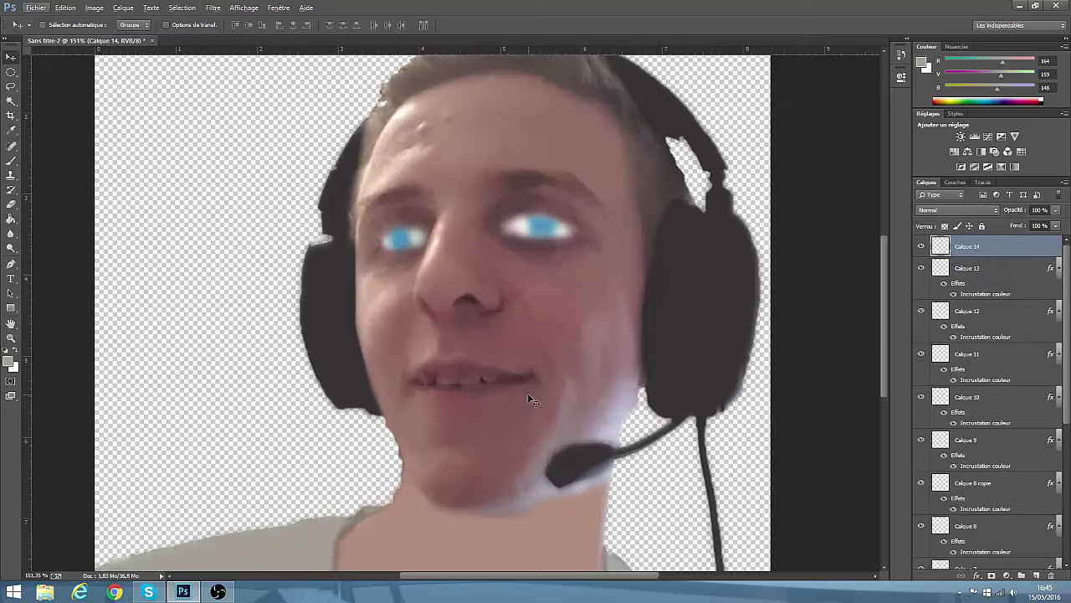
{"action": "left_click", "coordinate": [10, 266]}
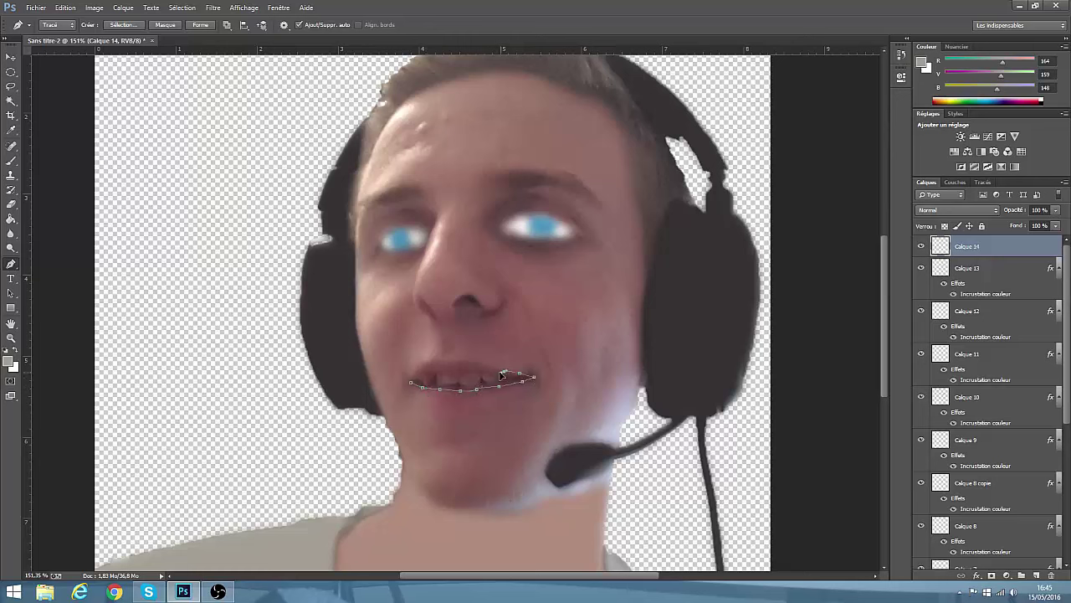
{"action": "right_click", "coordinate": [437, 382]}
{"action": "left_click", "coordinate": [524, 179]}
{"action": "left_click", "coordinate": [621, 165]}
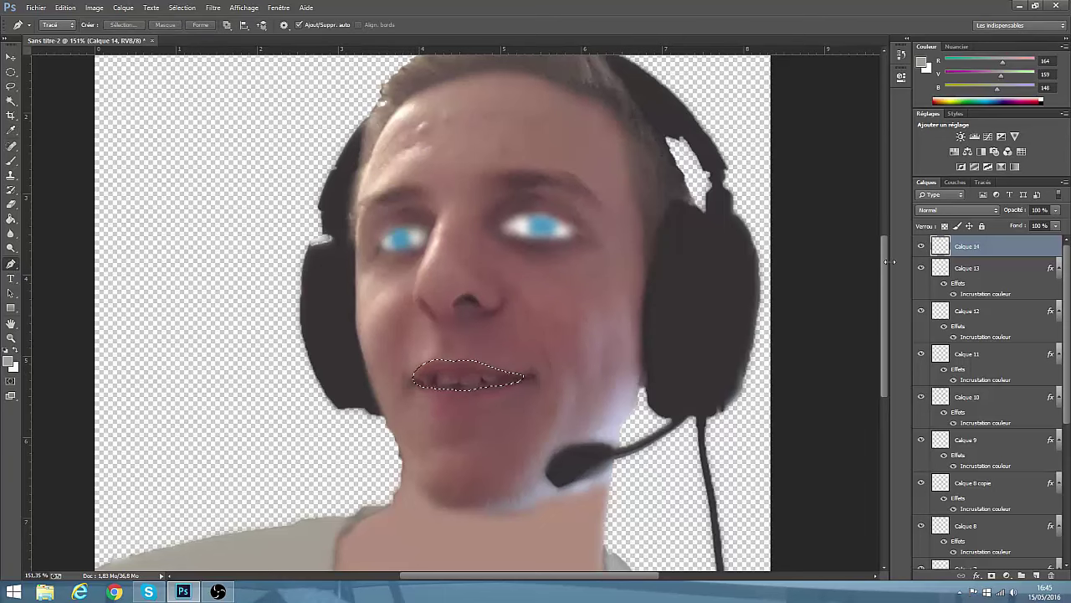
- Add a Color Overlay to Calque 14 and choose a deep pink for it
{"action": "right_click", "coordinate": [971, 248]}
{"action": "left_click", "coordinate": [820, 166]}
{"action": "left_click", "coordinate": [621, 279]}
{"action": "left_click", "coordinate": [842, 183]}
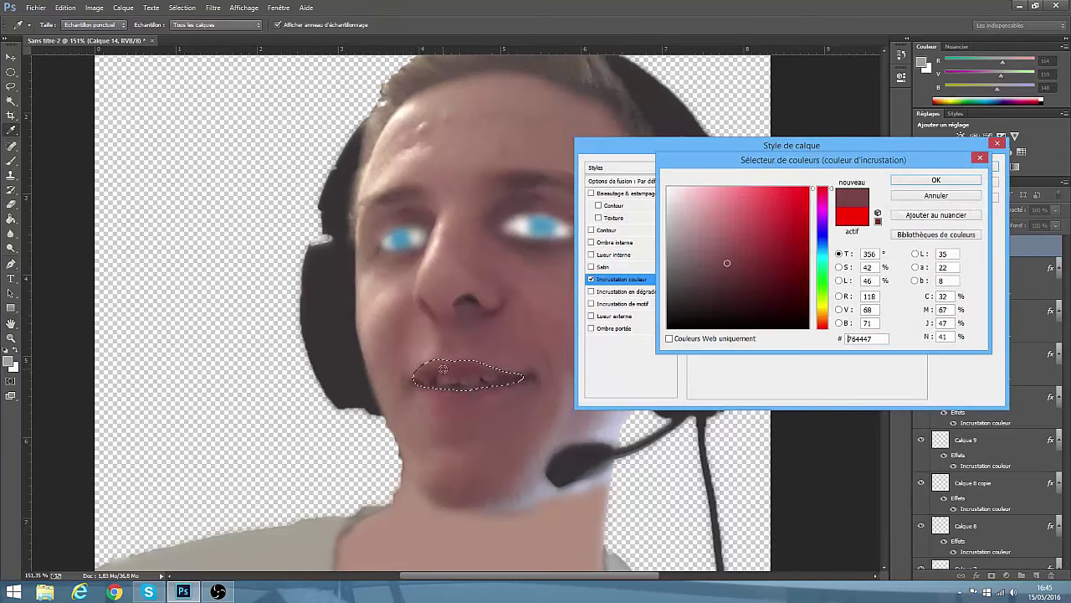
{"action": "left_click_drag", "start_coordinate": [814, 214], "coordinate": [814, 201]}
{"action": "left_click", "coordinate": [796, 203]}
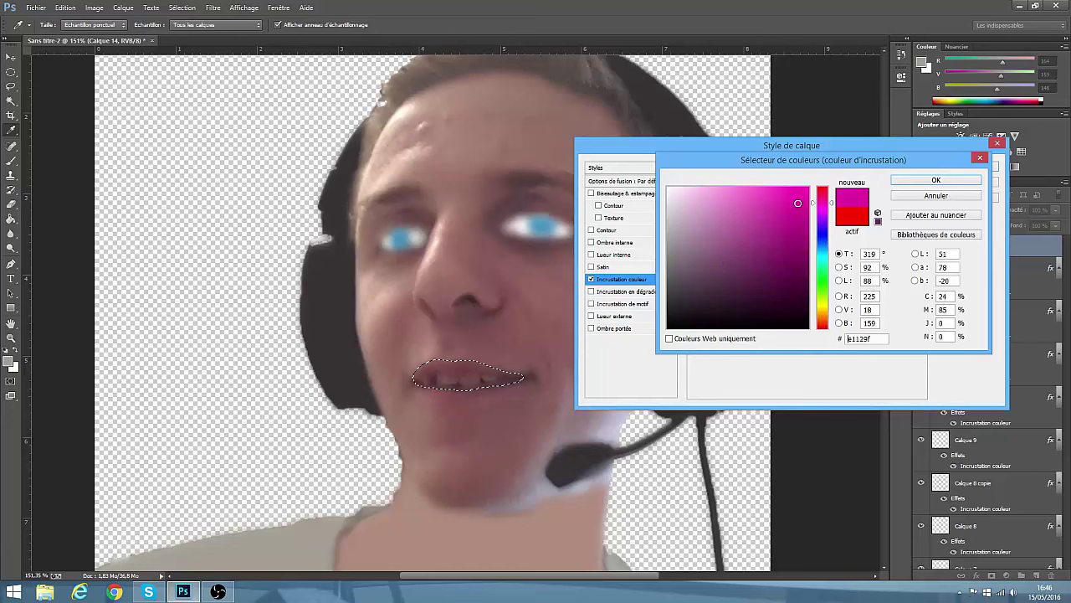
{"action": "left_click", "coordinate": [798, 225]}
{"action": "left_click", "coordinate": [815, 197]}
{"action": "left_click", "coordinate": [795, 221]}
{"action": "left_click", "coordinate": [905, 183]}
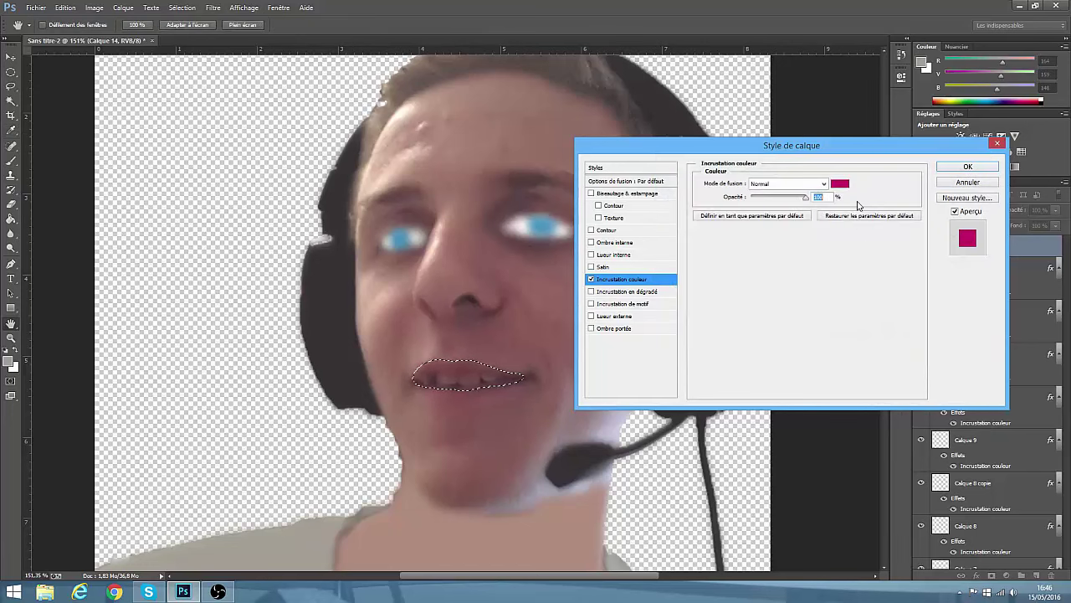
- Adjust the Calque 14 overlay to a more vivid magenta and fill the mouth selection with the Paint Bucket
{"action": "left_click", "coordinate": [842, 184]}
{"action": "left_click", "coordinate": [822, 195]}
{"action": "mouse_move", "coordinate": [823, 195]}
{"action": "left_mouse_down"}
{"action": "mouse_move", "coordinate": [789, 230]}
{"action": "mouse_move", "coordinate": [823, 201]}
{"action": "left_mouse_up"}
{"action": "left_click", "coordinate": [824, 203]}
{"action": "mouse_move", "coordinate": [804, 204]}
{"action": "left_mouse_down"}
{"action": "mouse_move", "coordinate": [790, 221]}
{"action": "mouse_move", "coordinate": [824, 206]}
{"action": "left_mouse_up"}
{"action": "left_click", "coordinate": [935, 180]}
{"action": "left_click", "coordinate": [963, 166]}
{"action": "left_click", "coordinate": [11, 220]}
{"action": "left_click", "coordinate": [456, 376]}
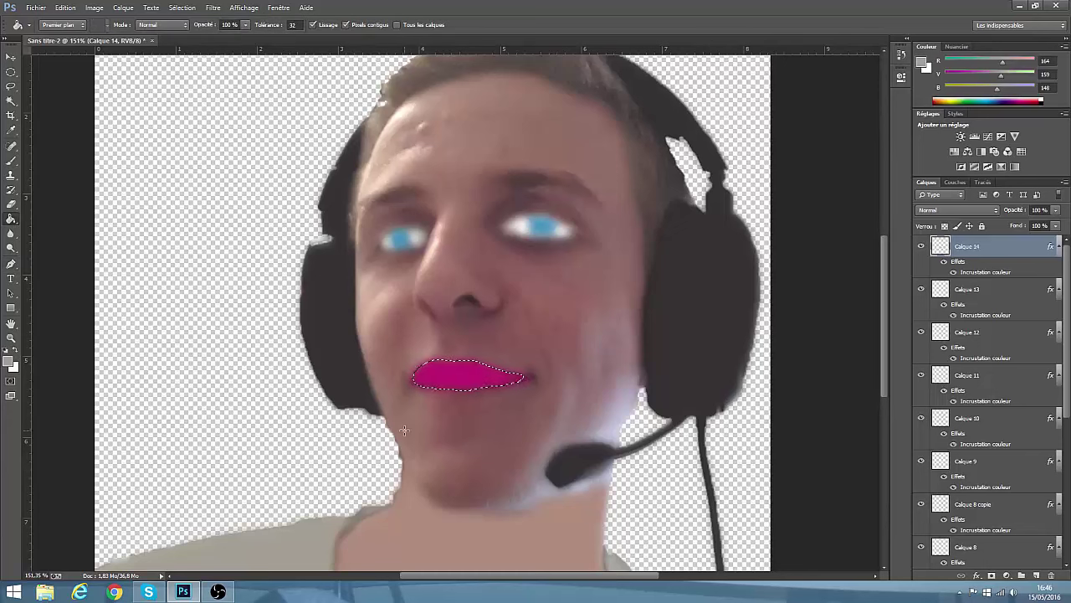
- Darken the Color Overlay of Calque 14 to a burgundy tone
{"action": "right_click", "coordinate": [1001, 246]}
{"action": "left_click", "coordinate": [852, 166]}
{"action": "left_click", "coordinate": [623, 280]}
{"action": "left_click", "coordinate": [840, 185]}
{"action": "left_click", "coordinate": [800, 196]}
{"action": "mouse_move", "coordinate": [799, 196]}
{"action": "left_mouse_down"}
{"action": "mouse_move", "coordinate": [782, 232]}
{"action": "mouse_move", "coordinate": [781, 273]}
{"action": "mouse_move", "coordinate": [767, 256]}
{"action": "left_mouse_up"}
{"action": "left_click", "coordinate": [955, 182]}
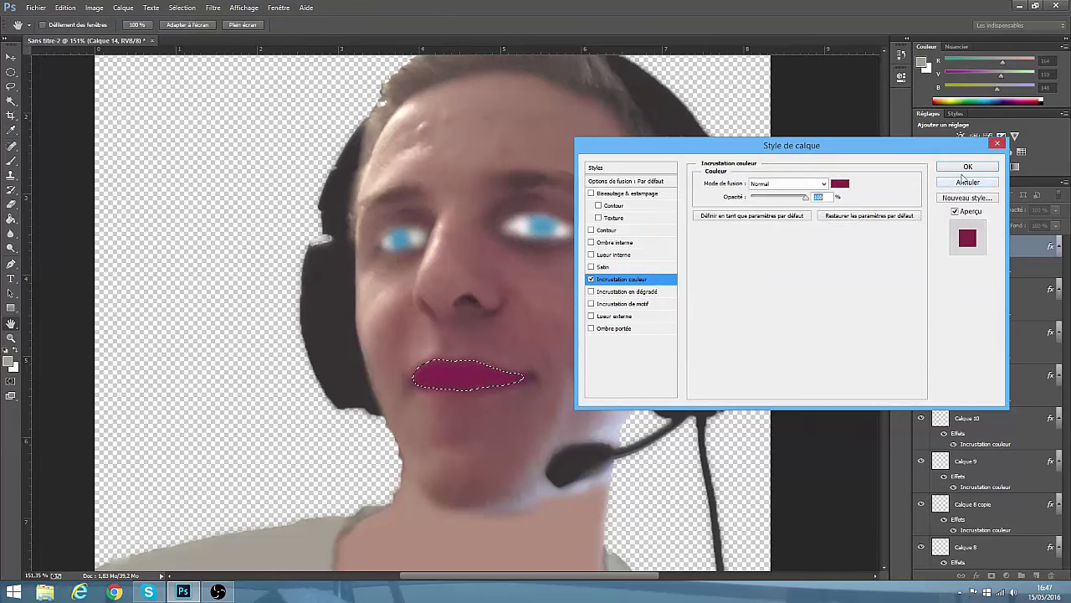
{"action": "left_click", "coordinate": [963, 167]}
- Compare the mouth with and without Calque 14, deselect the mouth area and hide the layer
{"action": "left_click", "coordinate": [921, 247]}
{"action": "left_click", "coordinate": [921, 247]}
{"action": "left_click", "coordinate": [922, 247]}
{"action": "left_click", "coordinate": [922, 248]}
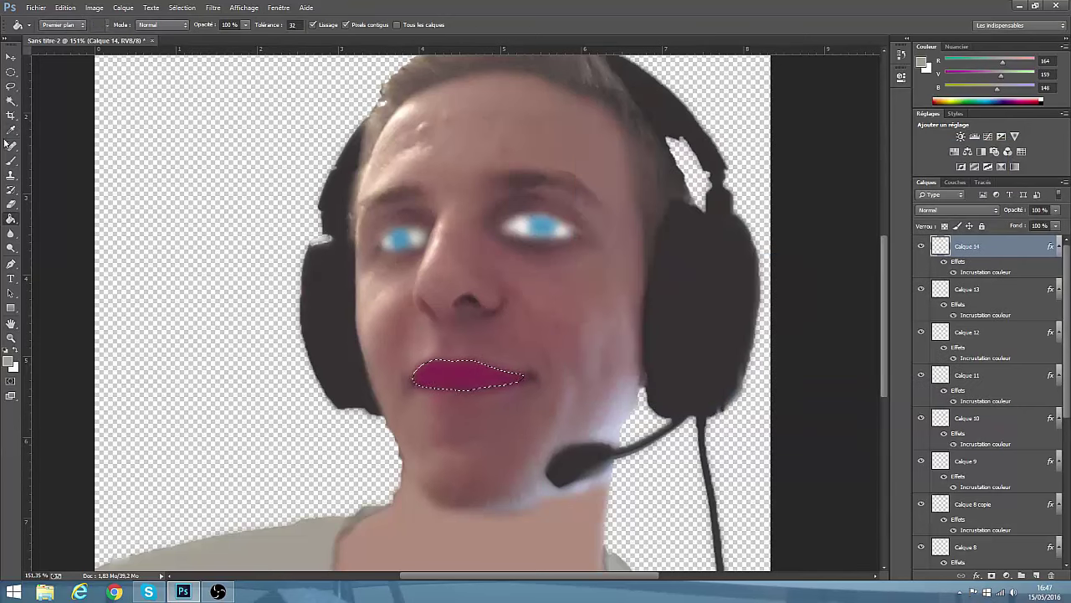
{"action": "key", "text": "w"}
{"action": "key", "text": "ctrl+d"}
{"action": "left_click", "coordinate": [922, 248]}
- On a new layer, trace the visible upper teeth with the Pen and convert the path into a selection
{"action": "left_click", "coordinate": [1034, 576]}
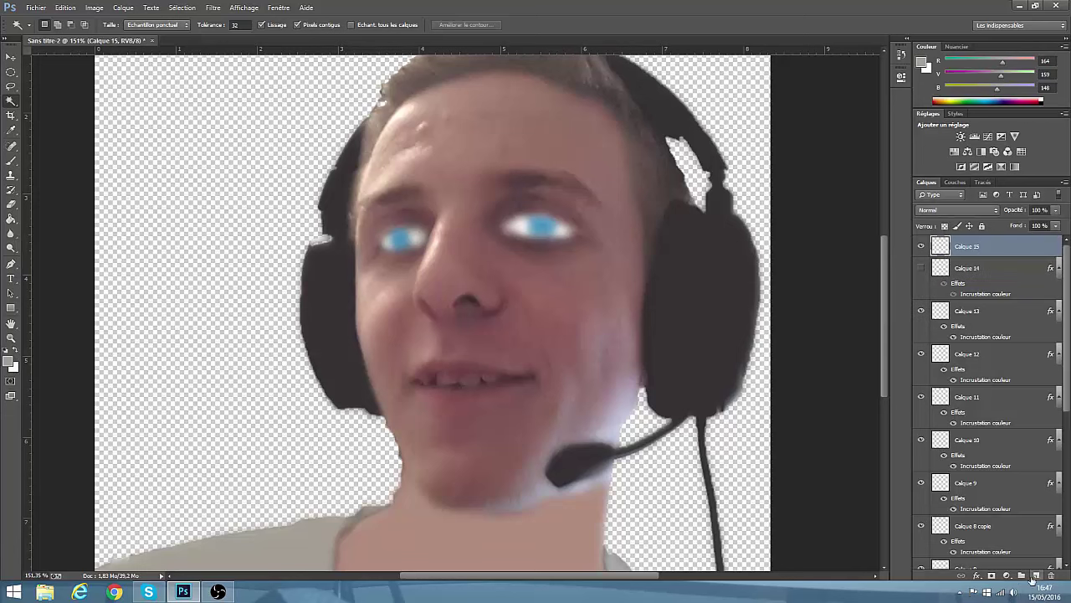
{"action": "left_click", "coordinate": [12, 194]}
{"action": "left_click", "coordinate": [11, 263]}
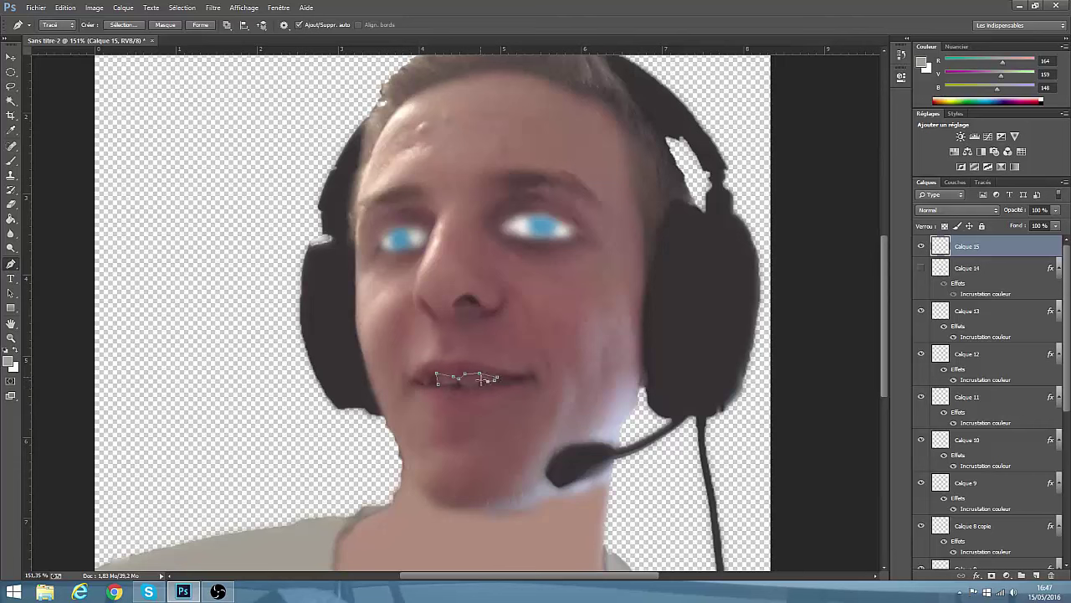
{"action": "right_click", "coordinate": [450, 386]}
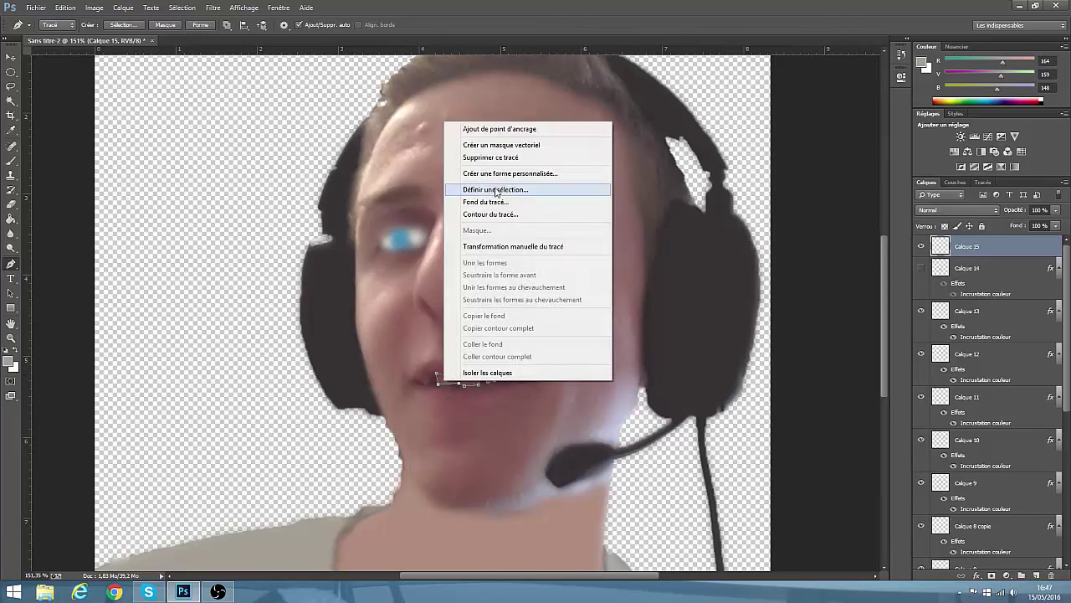
{"action": "left_click", "coordinate": [506, 210]}
- Apply a white Color Overlay to Calque 15, then fill the teeth selection and deselect it
{"action": "right_click", "coordinate": [1011, 246]}
{"action": "left_click", "coordinate": [837, 160]}
{"action": "left_click", "coordinate": [629, 279]}
{"action": "left_click", "coordinate": [837, 183]}
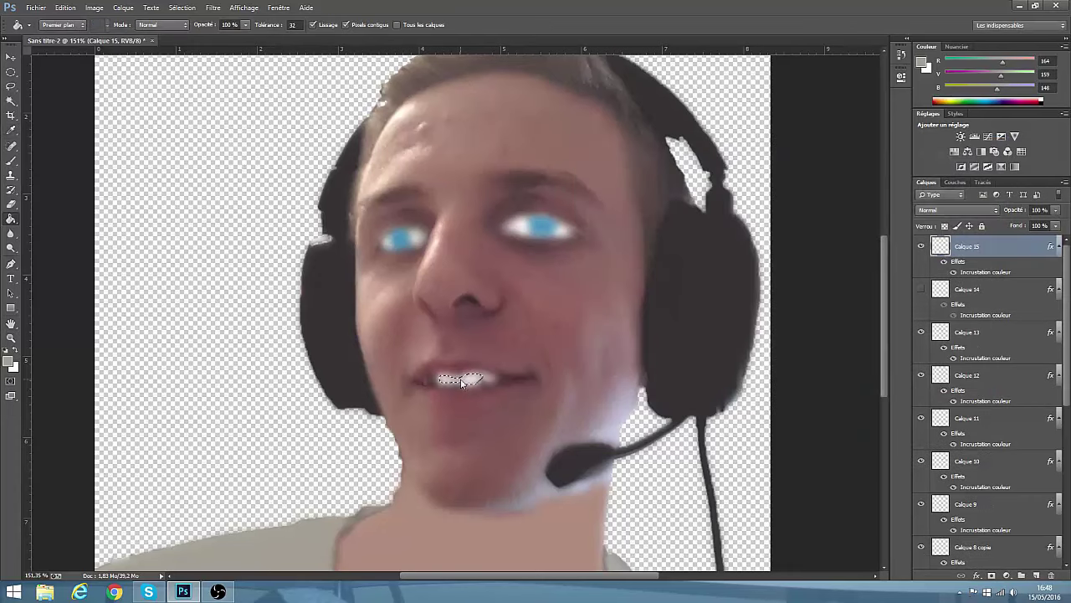
{"action": "left_click", "coordinate": [11, 100]}
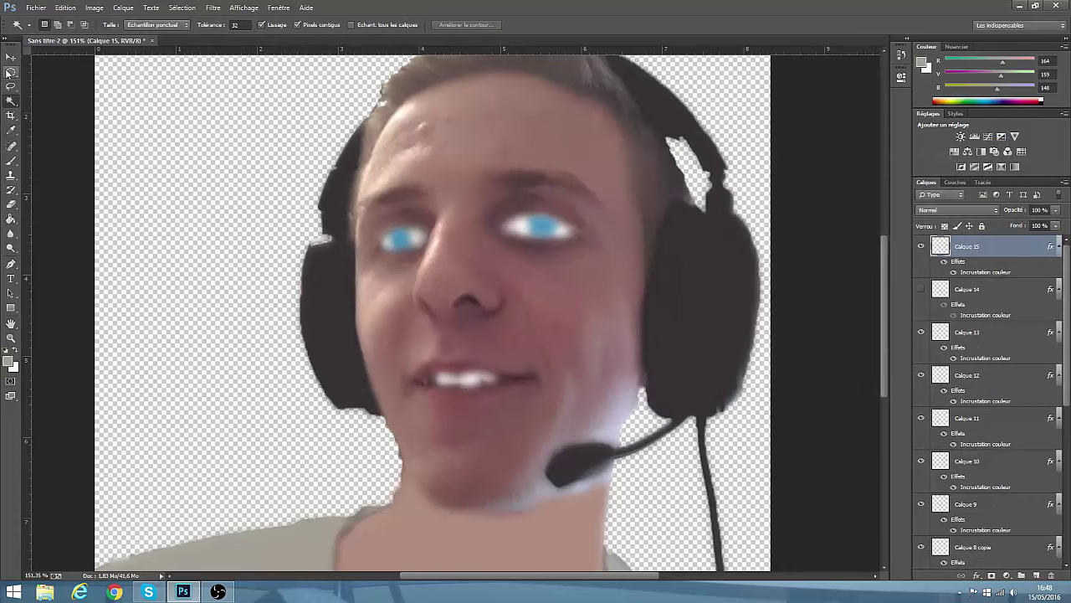
- Fit the whole portrait in view and show the mouth layer Calque 14 again
{"action": "key", "text": "v"}
{"action": "key", "text": "ctrl+0"}
{"action": "left_click", "coordinate": [921, 289]}
{"action": "left_click", "coordinate": [920, 290]}
{"action": "left_click", "coordinate": [921, 289]}
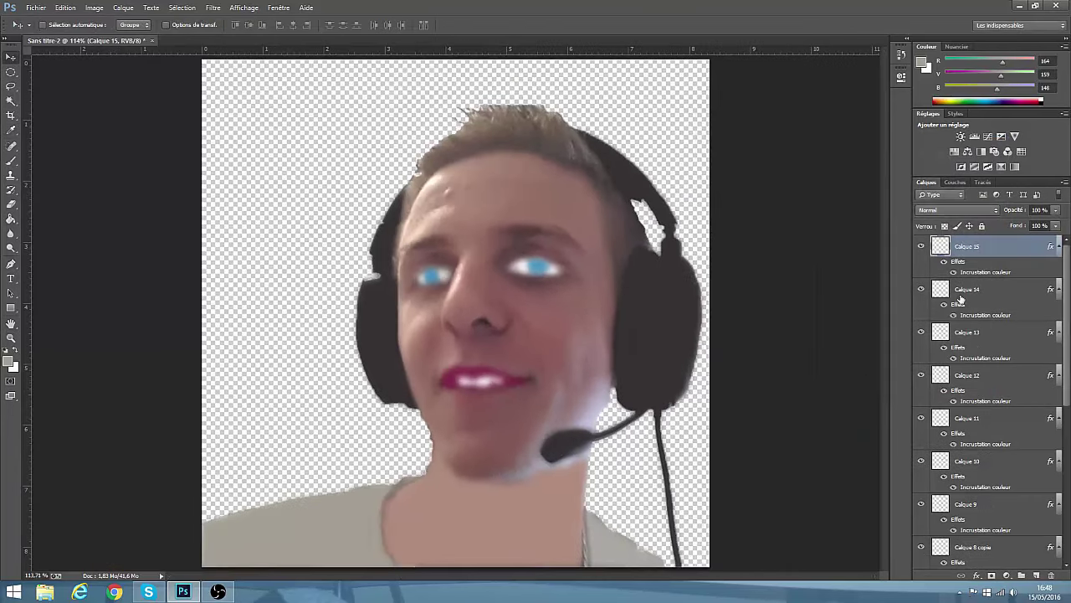
- Change the Color Overlay of Calque 14 to a very dark purple
{"action": "right_click", "coordinate": [971, 291]}
{"action": "left_click", "coordinate": [837, 162]}
{"action": "left_click", "coordinate": [622, 279]}
{"action": "left_click", "coordinate": [837, 183]}
{"action": "left_click", "coordinate": [764, 292]}
{"action": "key", "text": "Return"}
{"action": "key", "text": "Return"}
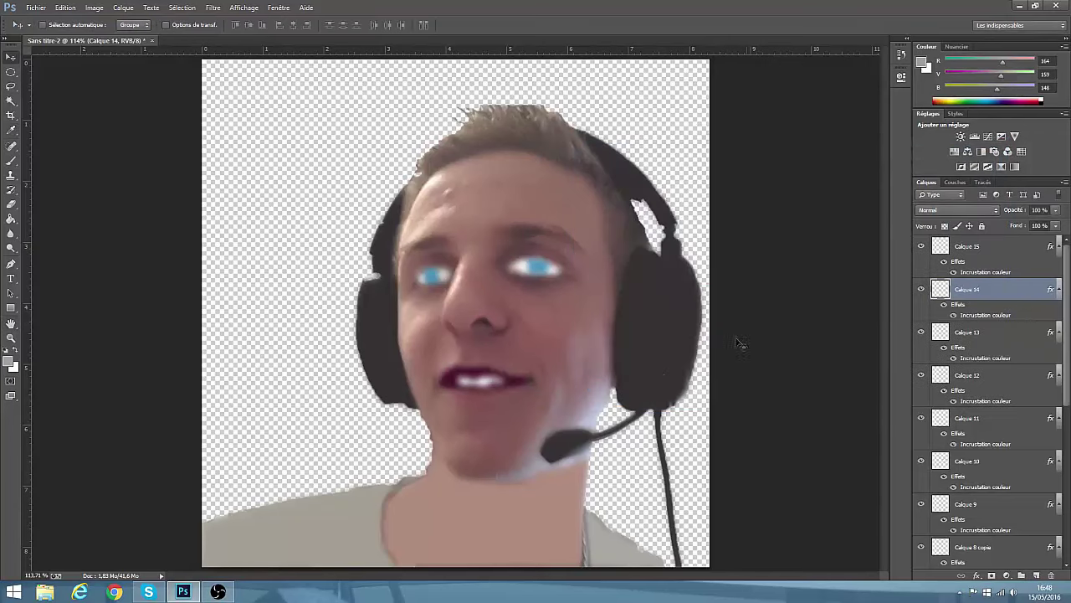
- Set the Color Overlay of Calque 14 to the muted dark purple #542939
{"action": "right_click", "coordinate": [970, 295]}
{"action": "left_click", "coordinate": [844, 163]}
{"action": "left_click", "coordinate": [622, 279]}
{"action": "left_click", "coordinate": [837, 183]}
{"action": "left_click", "coordinate": [741, 282]}
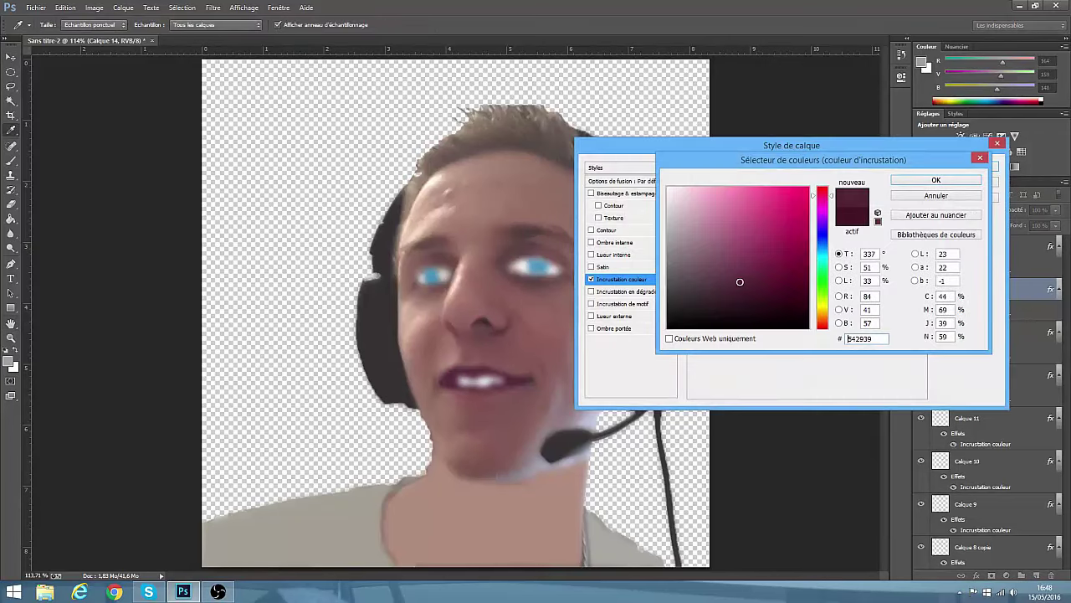
{"action": "left_click", "coordinate": [945, 179]}
{"action": "left_click", "coordinate": [954, 179]}
- Delete the teeth layer Calque 15 and undo the deletion
{"action": "left_click", "coordinate": [972, 246]}
{"action": "key", "text": "Delete"}
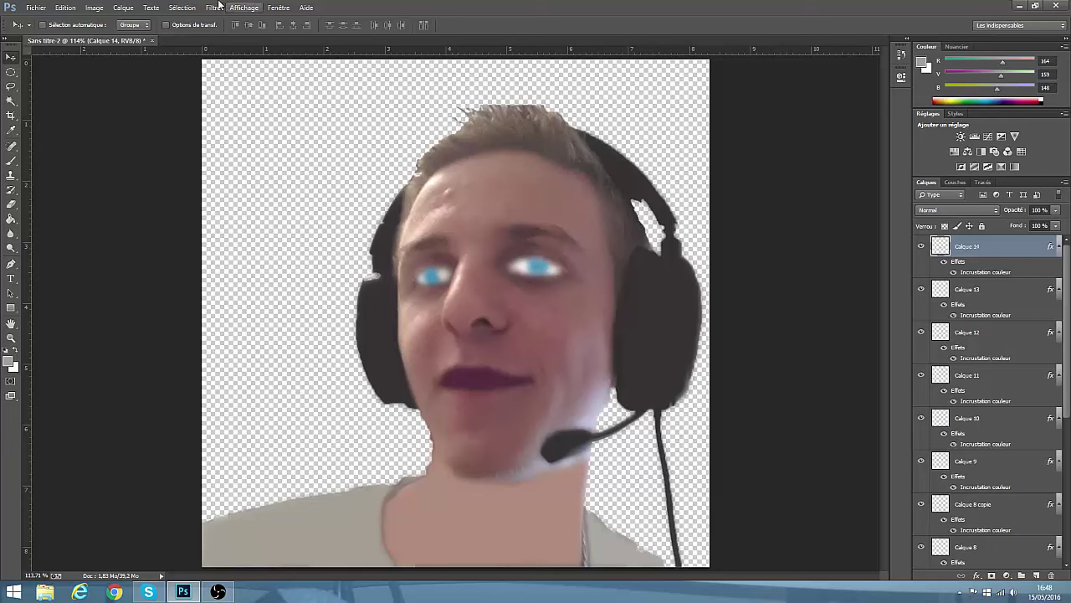
{"action": "left_click", "coordinate": [67, 7]}
{"action": "left_click", "coordinate": [89, 22]}
{"action": "left_click", "coordinate": [92, 20]}
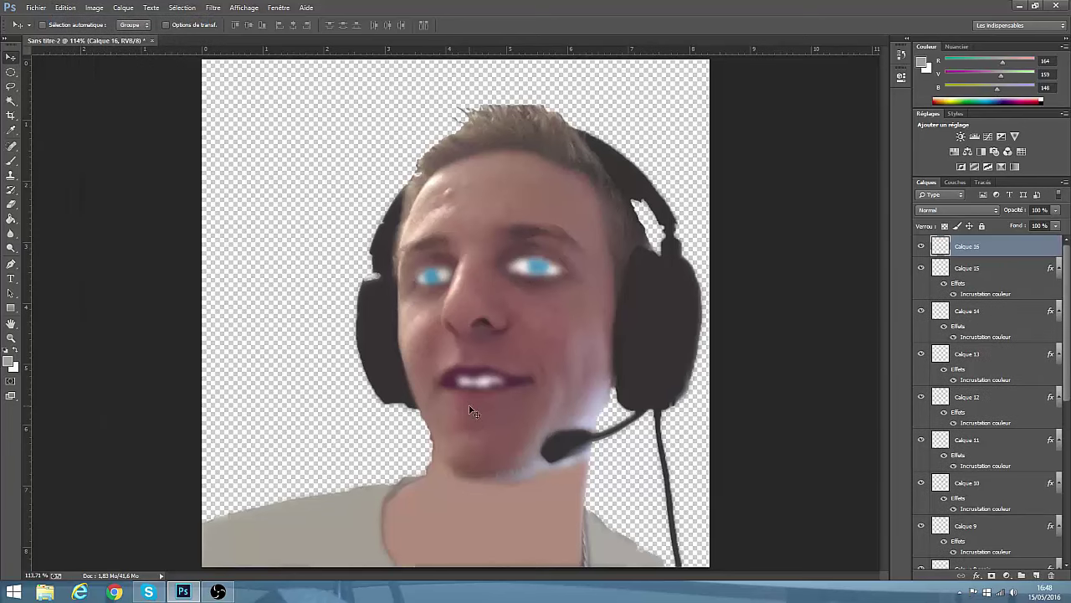
- On a new layer, trace the outline of the nose with the Pen and convert the path into a selection
{"action": "left_click", "coordinate": [10, 264]}
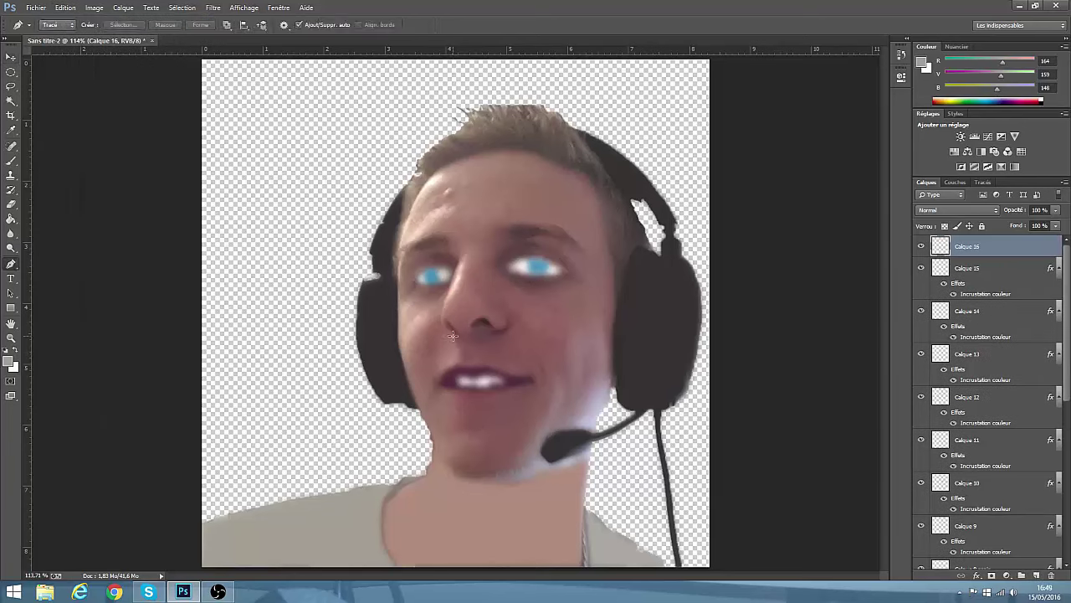
{"action": "left_click", "coordinate": [452, 335]}
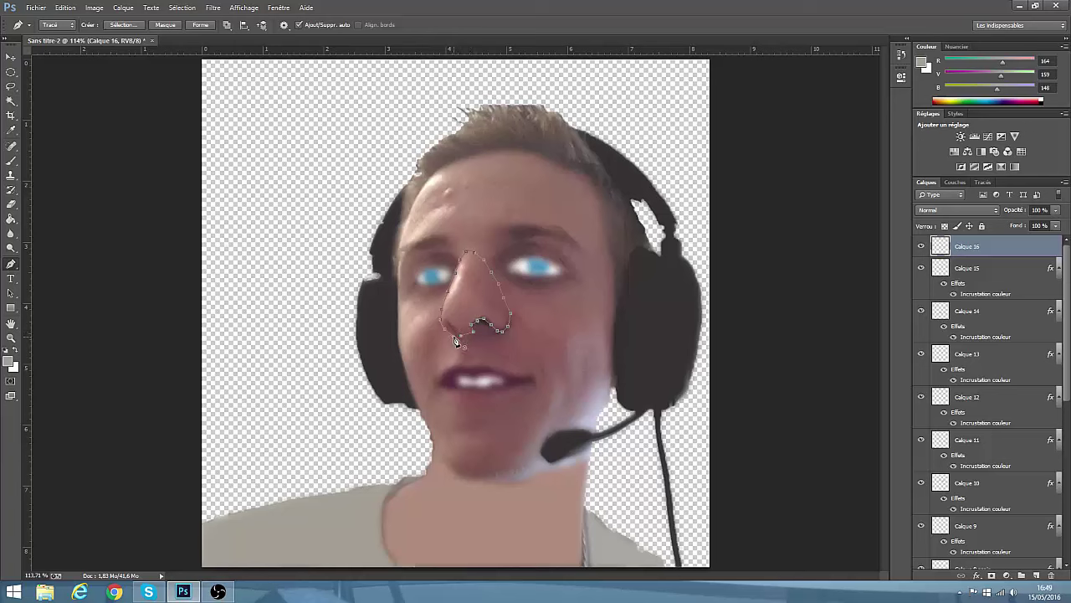
{"action": "right_click", "coordinate": [471, 341]}
{"action": "left_click", "coordinate": [540, 328]}
{"action": "left_click", "coordinate": [623, 176]}
- Apply a skin-toned Color Overlay to Calque 16
{"action": "right_click", "coordinate": [969, 246]}
{"action": "left_click", "coordinate": [837, 167]}
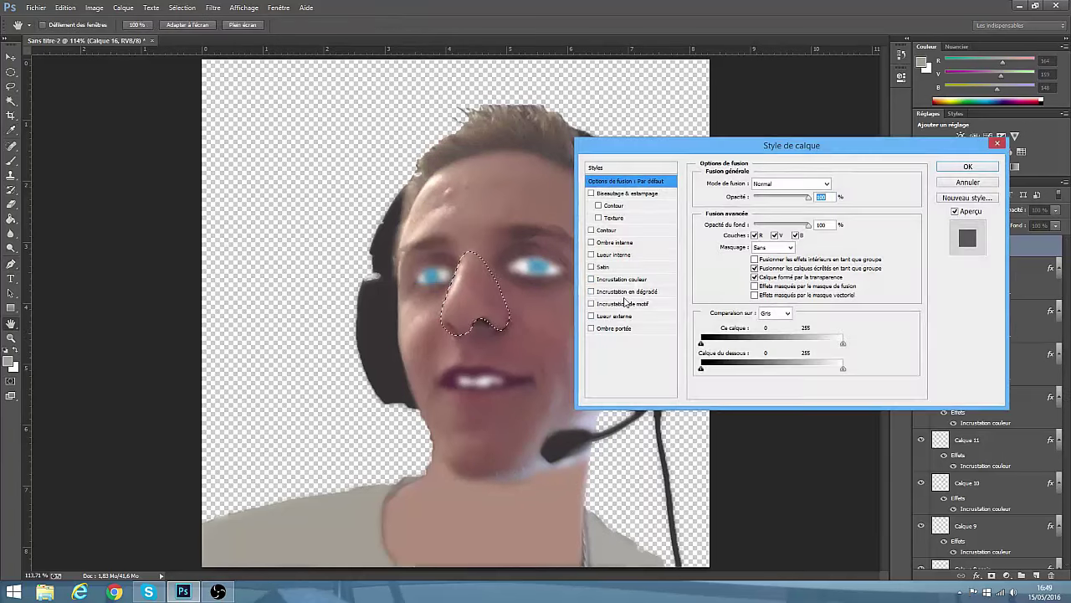
{"action": "left_click", "coordinate": [622, 279]}
{"action": "left_click", "coordinate": [841, 183]}
{"action": "key", "text": "Return"}
{"action": "key", "text": "Return"}
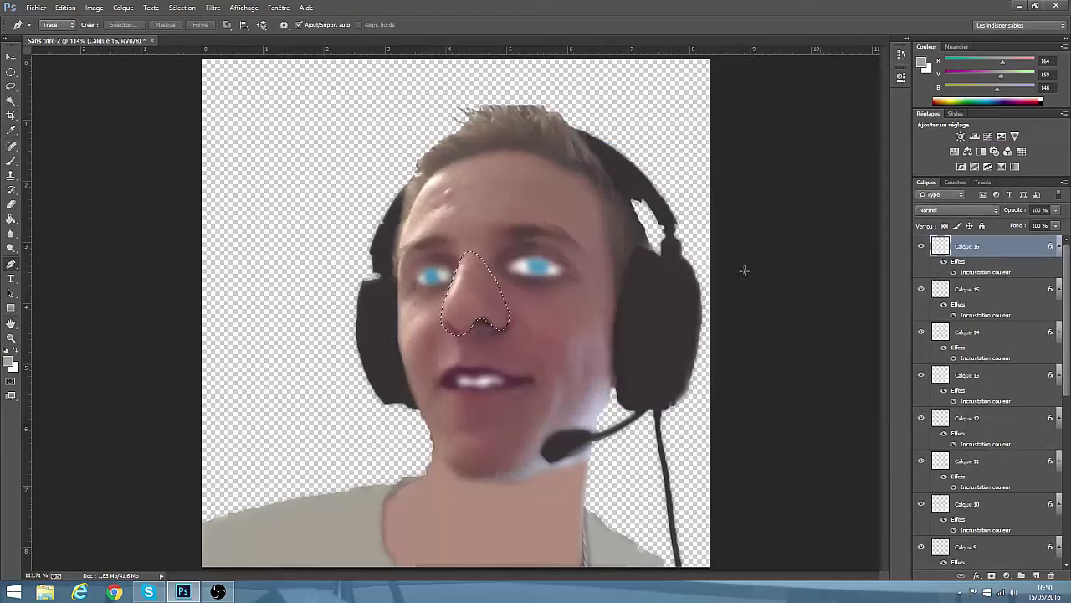
- Fill the nose selection on Calque 16 with the Paint Bucket and deselect it
{"action": "left_click", "coordinate": [11, 220]}
{"action": "left_click", "coordinate": [473, 293]}
{"action": "right_click", "coordinate": [11, 101]}
{"action": "left_click", "coordinate": [61, 112]}
{"action": "key", "text": "ctrl+d"}
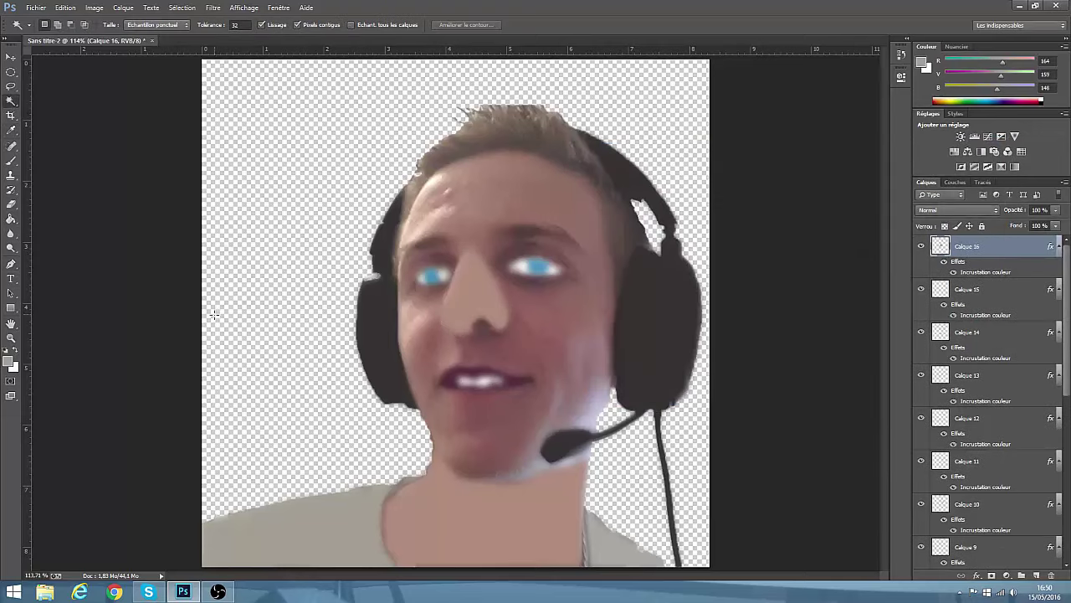
- Toggle the flat skin layer Calque 6 on and off to compare its colour with the nose
{"action": "scroll", "coordinate": [511, 335], "scroll_direction": "down", "scroll_amount": 2}
{"action": "left_click", "coordinate": [11, 57]}
{"action": "scroll", "coordinate": [594, 388], "scroll_direction": "up", "scroll_amount": 3}
{"action": "scroll", "coordinate": [927, 544], "scroll_direction": "down", "scroll_amount": 4}
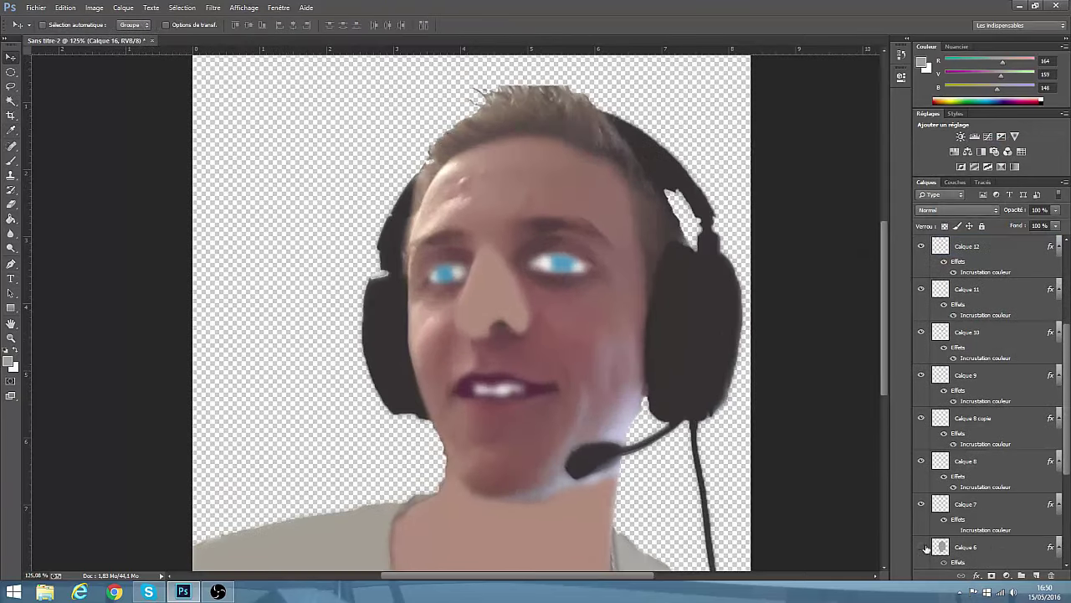
{"action": "left_click", "coordinate": [923, 548]}
{"action": "left_click", "coordinate": [923, 549]}
- Change the Color Overlay of the nose layer Calque 16 to a muted grey-brown
{"action": "scroll", "coordinate": [959, 550], "scroll_direction": "up", "scroll_amount": 4}
{"action": "right_click", "coordinate": [981, 249]}
{"action": "left_click", "coordinate": [929, 163]}
{"action": "left_click", "coordinate": [624, 279]}
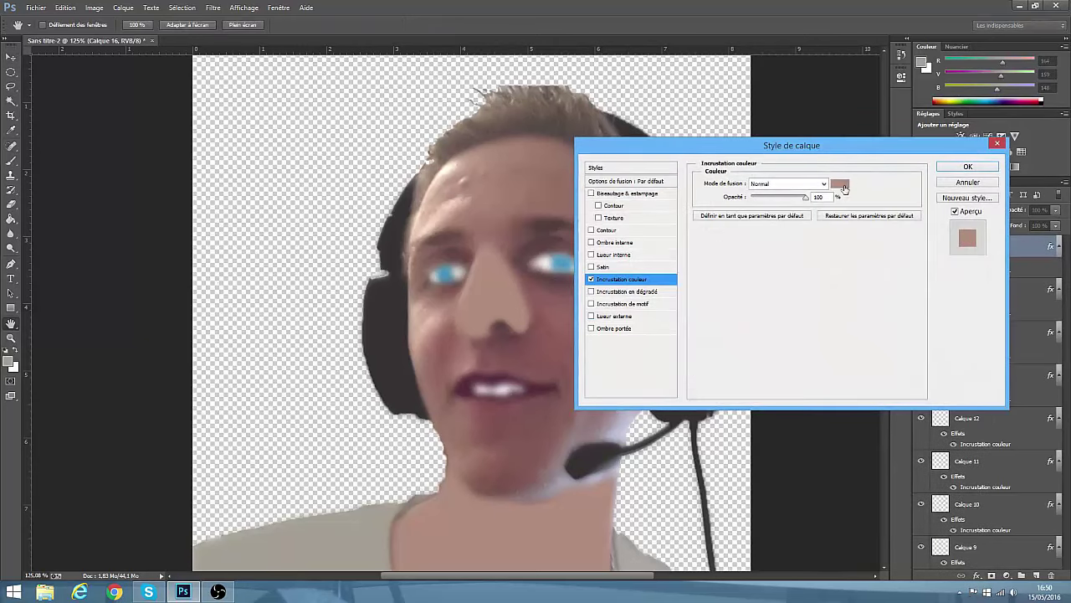
{"action": "left_click", "coordinate": [846, 189]}
{"action": "left_click", "coordinate": [701, 263]}
{"action": "left_click", "coordinate": [693, 246]}
{"action": "left_click", "coordinate": [936, 179]}
{"action": "left_click", "coordinate": [967, 167]}
- Show the flat skin layer Calque 6 to check the recoloured nose against it
{"action": "scroll", "coordinate": [932, 540], "scroll_direction": "down", "scroll_amount": 3}
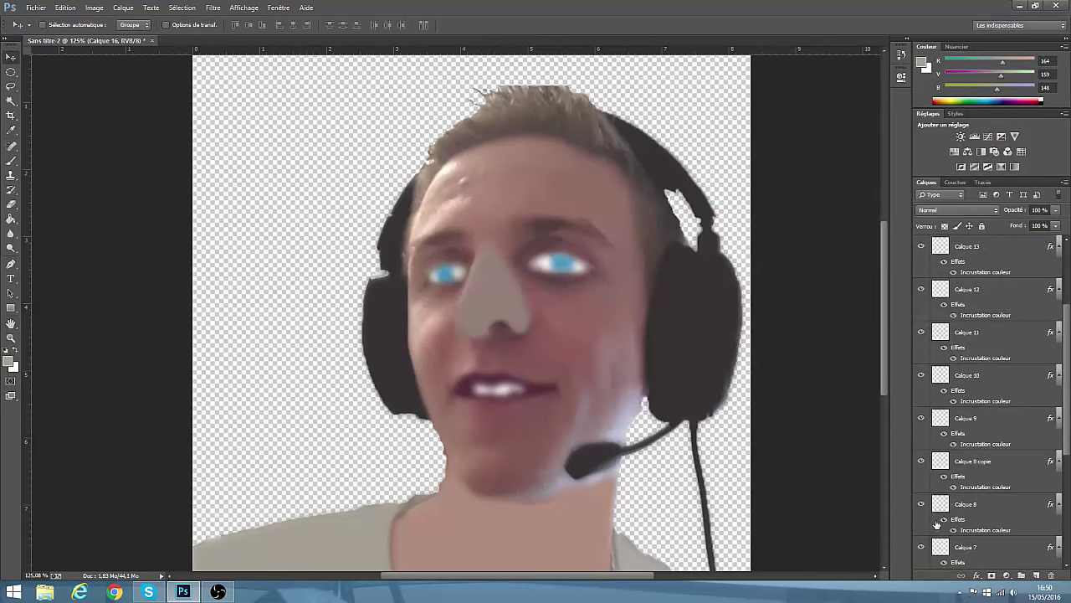
{"action": "scroll", "coordinate": [936, 524], "scroll_direction": "down", "scroll_amount": 1}
{"action": "left_click", "coordinate": [921, 504]}
{"action": "left_click", "coordinate": [921, 505]}
{"action": "left_click", "coordinate": [921, 504]}
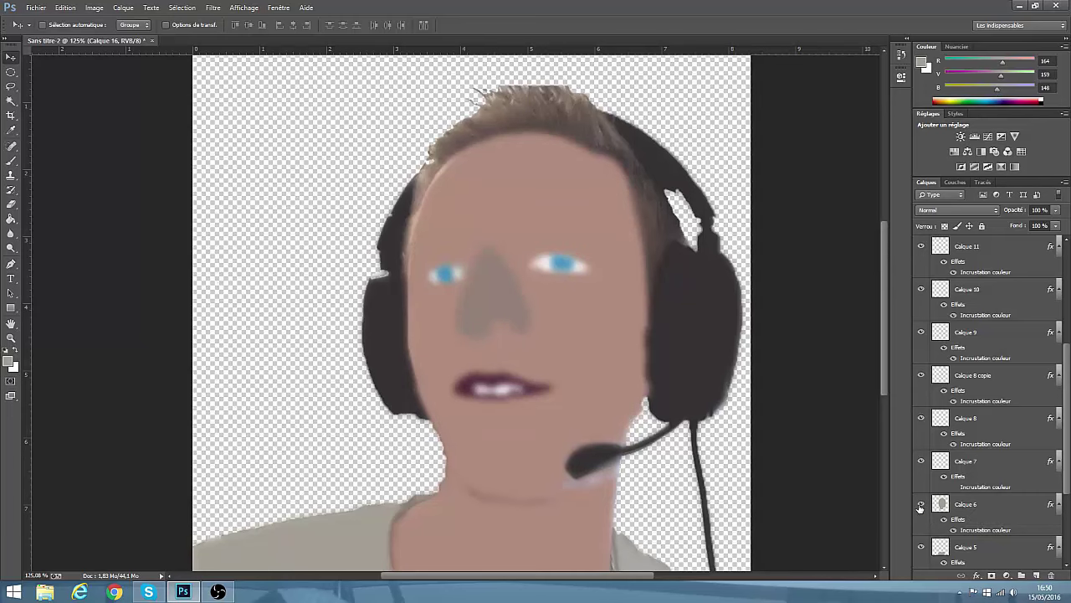
- Compare the face with and without the flat skin layer Calque 6, leaving the layer hidden for tracing
{"action": "left_click", "coordinate": [920, 504]}
{"action": "left_click", "coordinate": [920, 505]}
{"action": "left_click", "coordinate": [921, 505]}
{"action": "left_click", "coordinate": [920, 505]}
{"action": "left_click", "coordinate": [921, 505]}
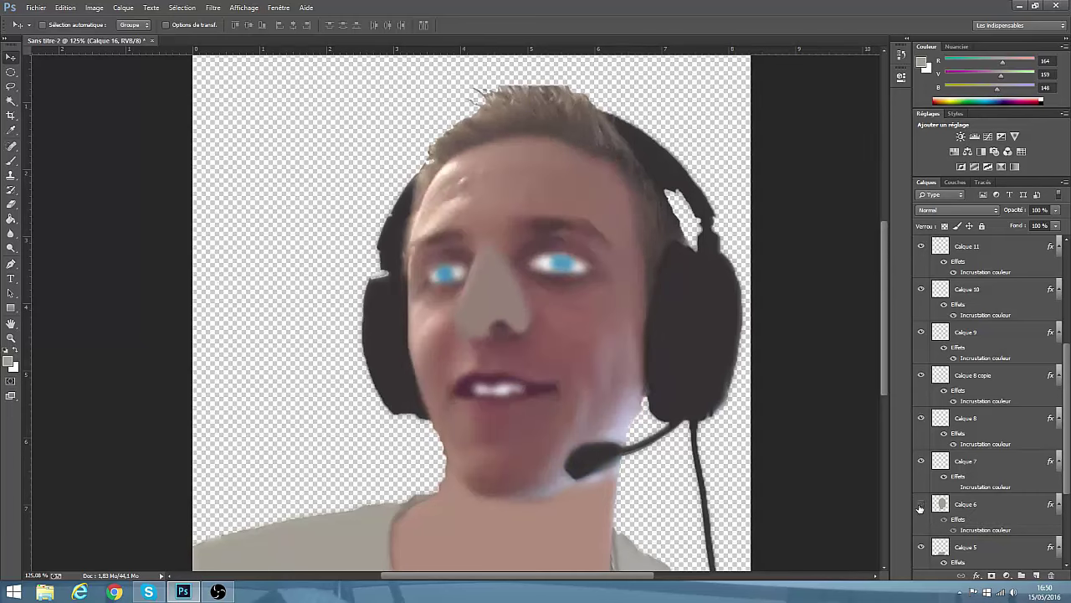
- Add a new layer and trace the eyebrow above the smaller eye with the Pen tool, converting the path to a selection
{"action": "key", "text": "ctrl+shift+alt+n"}
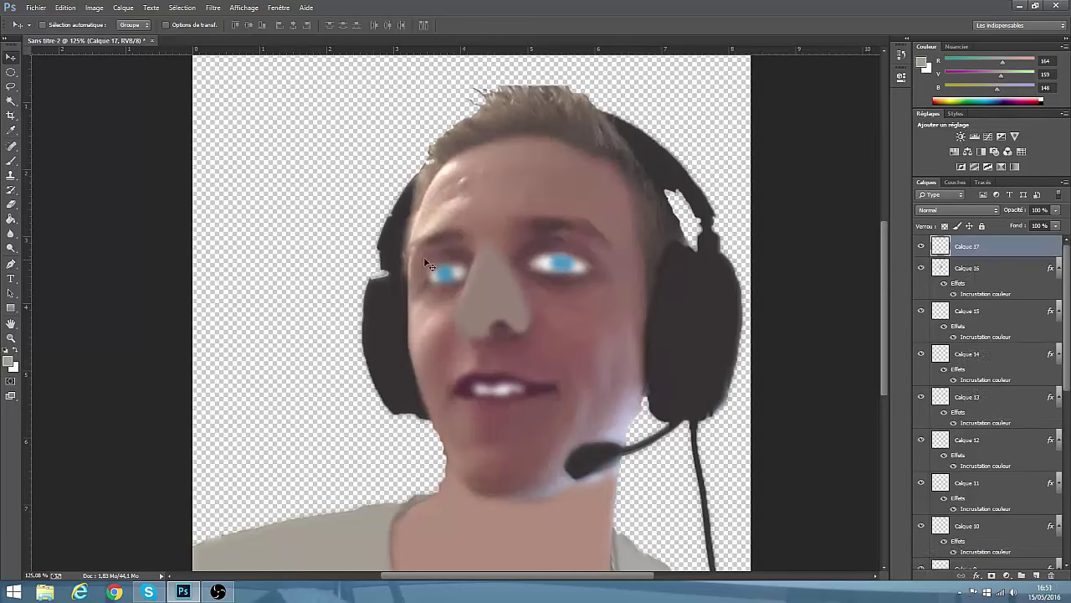
{"action": "left_click", "coordinate": [11, 263]}
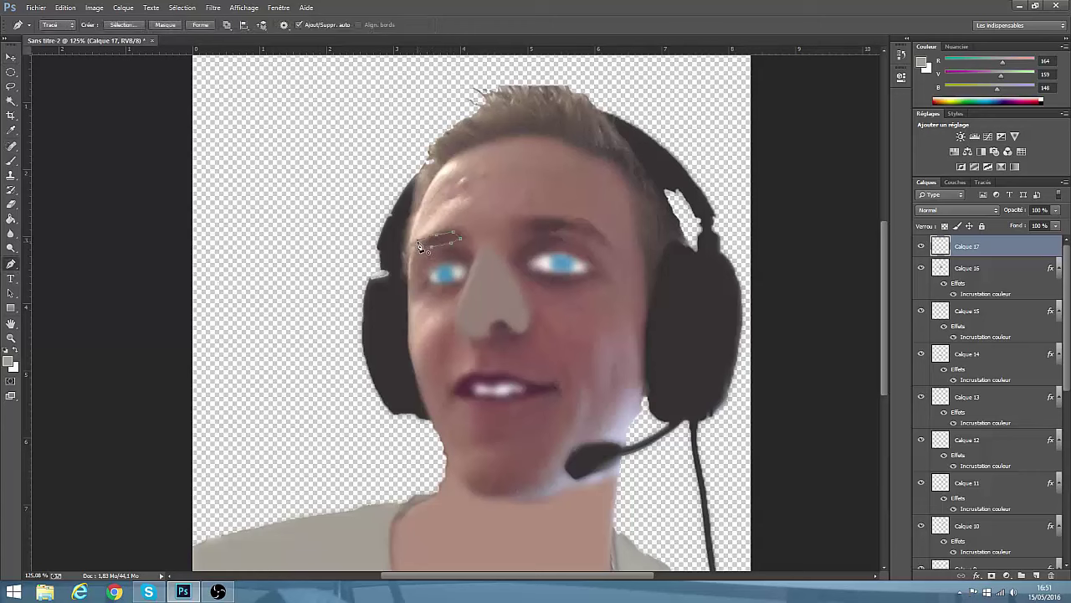
{"action": "left_click", "coordinate": [419, 243]}
{"action": "right_click", "coordinate": [437, 238]}
{"action": "left_click", "coordinate": [504, 291]}
{"action": "key", "text": "Return"}
- Apply a black Color Overlay to the eyebrow layer Calque 17
{"action": "right_click", "coordinate": [977, 246]}
{"action": "left_click", "coordinate": [858, 166]}
{"action": "left_click", "coordinate": [622, 278]}
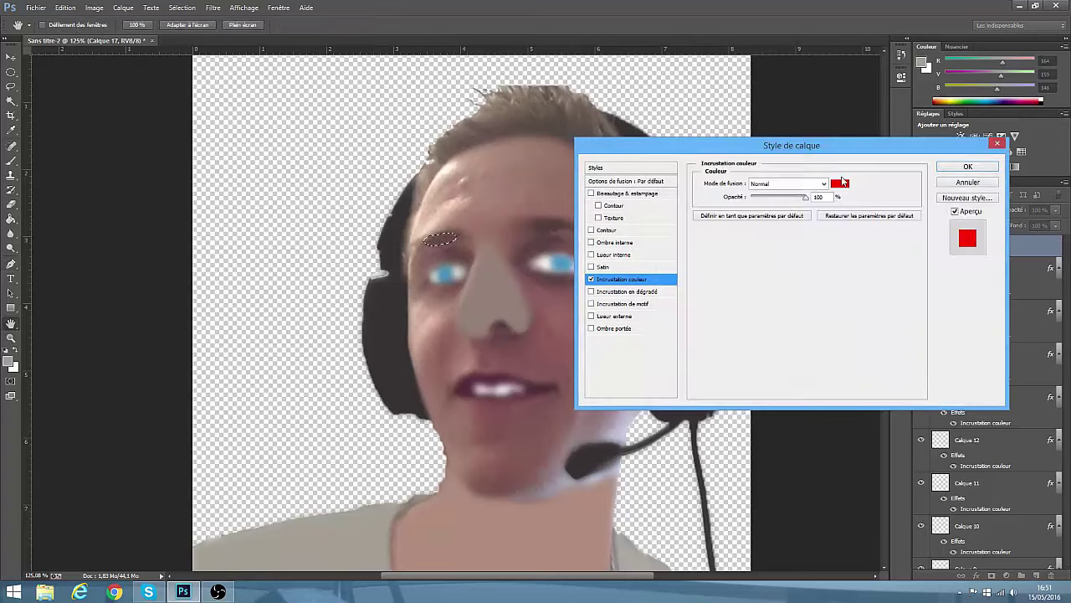
{"action": "left_click", "coordinate": [841, 183]}
{"action": "left_click", "coordinate": [713, 327]}
{"action": "left_click", "coordinate": [934, 182]}
{"action": "left_click", "coordinate": [967, 166]}
- Fill the eyebrow selection on Calque 17 with the Paint Bucket and deselect it
{"action": "left_click", "coordinate": [11, 219]}
{"action": "left_click", "coordinate": [439, 240]}
{"action": "left_click", "coordinate": [11, 101]}
{"action": "key", "text": "ctrl+d"}
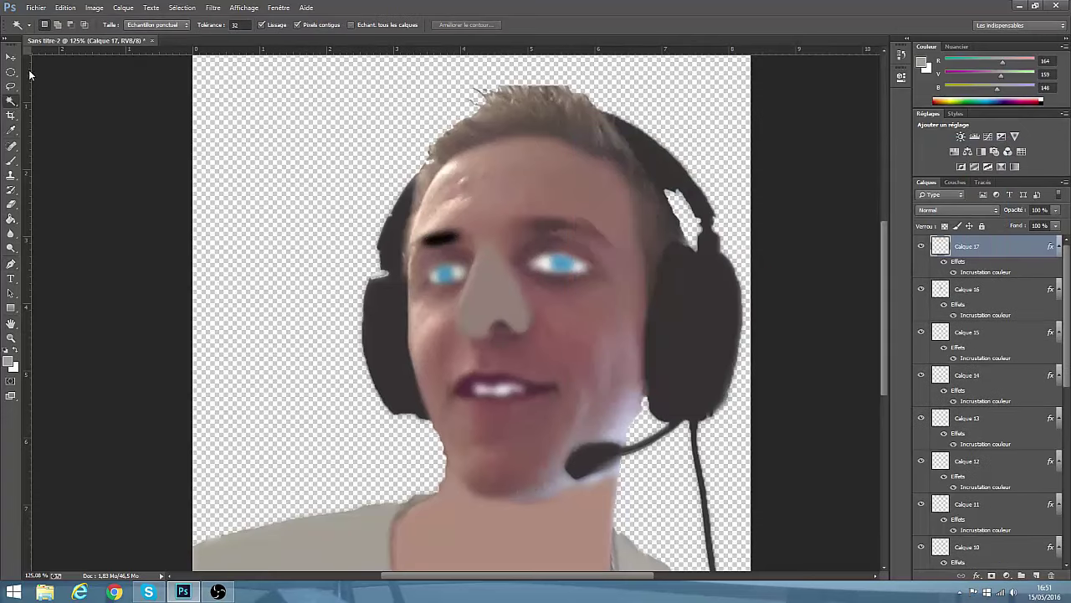
{"action": "key", "text": "v"}
- Add another layer and trace the second eyebrow with the Pen tool, converting the path to a selection
{"action": "key", "text": "ctrl+shift+alt+n"}
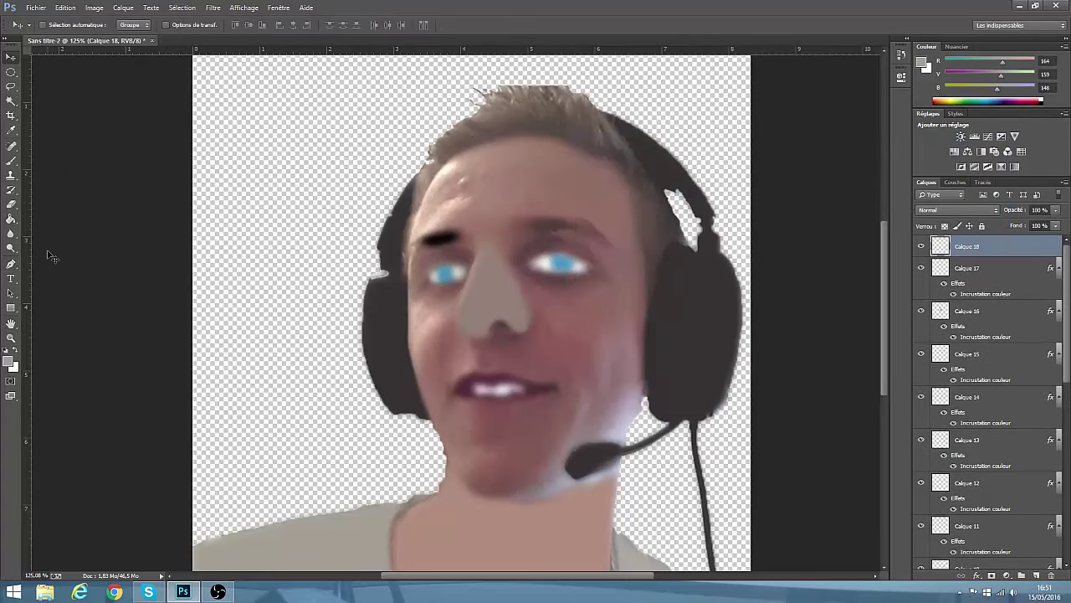
{"action": "left_click", "coordinate": [11, 263]}
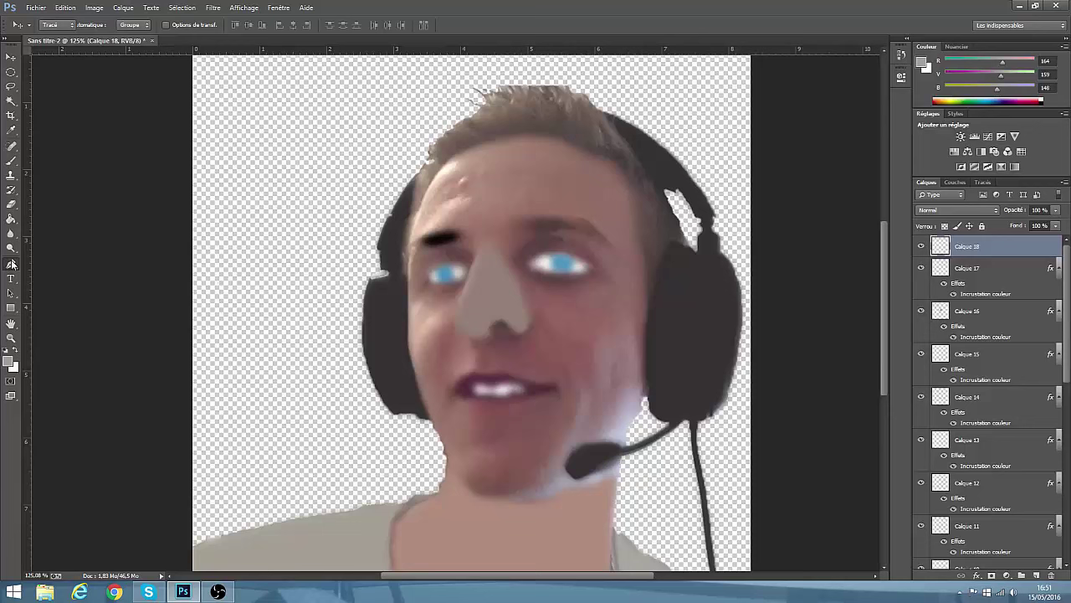
{"action": "left_click", "coordinate": [553, 232]}
{"action": "right_click", "coordinate": [541, 223]}
{"action": "left_click", "coordinate": [564, 274]}
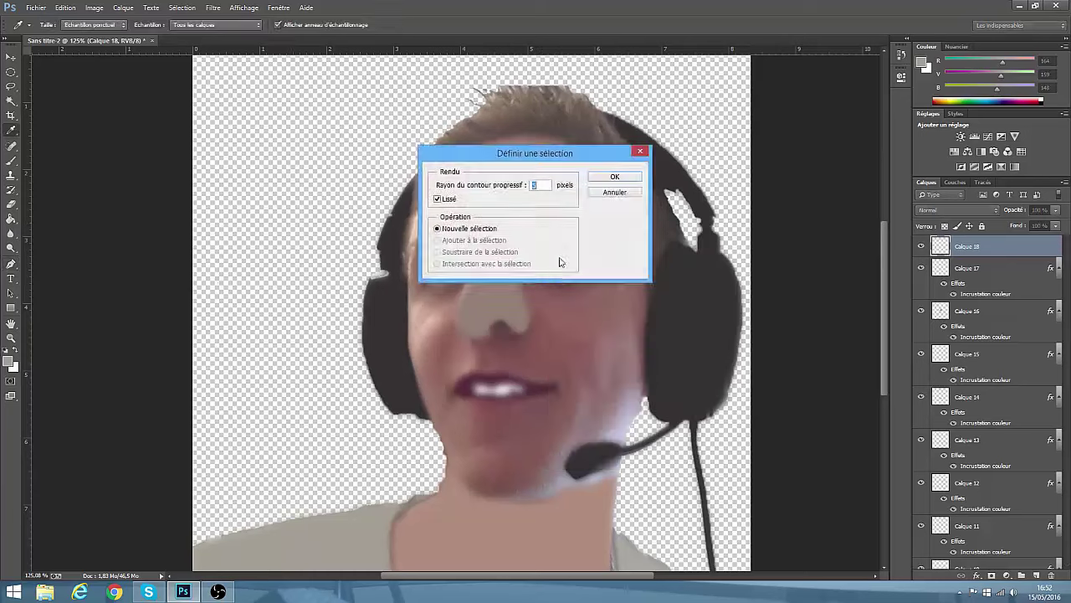
{"action": "left_click", "coordinate": [614, 175]}
- Apply a black Color Overlay to the second eyebrow layer Calque 18
{"action": "right_click", "coordinate": [964, 247]}
{"action": "left_click", "coordinate": [870, 162]}
{"action": "left_click", "coordinate": [622, 279]}
{"action": "left_click", "coordinate": [839, 185]}
{"action": "left_click", "coordinate": [680, 327]}
{"action": "left_click", "coordinate": [932, 183]}
{"action": "left_click", "coordinate": [968, 166]}
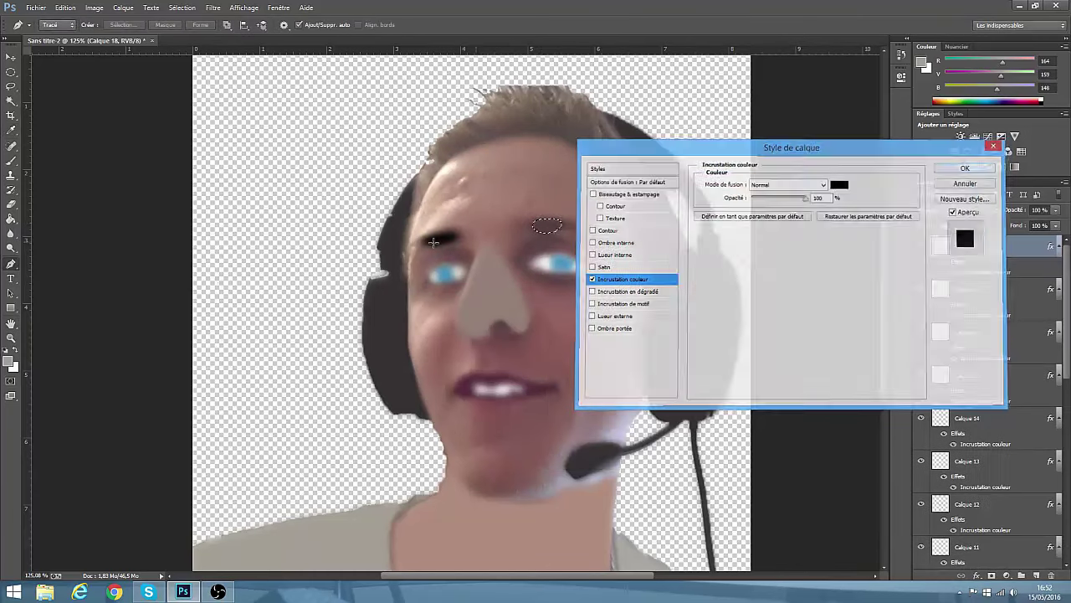
- Fill the second eyebrow selection on Calque 18 with the Paint Bucket and deselect it
{"action": "left_click", "coordinate": [10, 219]}
{"action": "left_click", "coordinate": [547, 225]}
{"action": "left_click", "coordinate": [10, 100]}
{"action": "left_click", "coordinate": [73, 110]}
{"action": "left_click", "coordinate": [183, 228]}
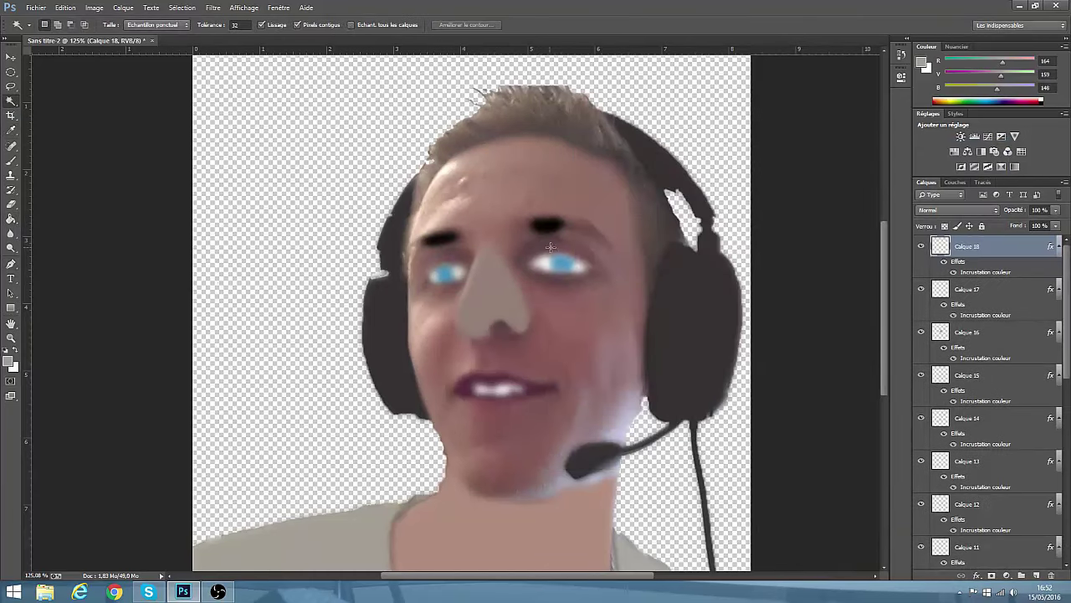
- Stretch the second eyebrow on Calque 18 outward with Free Transform so it spans more of the eye
{"action": "key", "text": "ctrl+t"}
{"action": "left_click_drag", "start_coordinate": [576, 225], "coordinate": [596, 231]}
{"action": "left_click", "coordinate": [560, 26]}
{"action": "key", "text": "v"}
- Toggle the flat skin layer Calque 6 to check both eyebrows against it, leaving the layer hidden
{"action": "scroll", "coordinate": [987, 402], "scroll_direction": "down", "scroll_amount": 3}
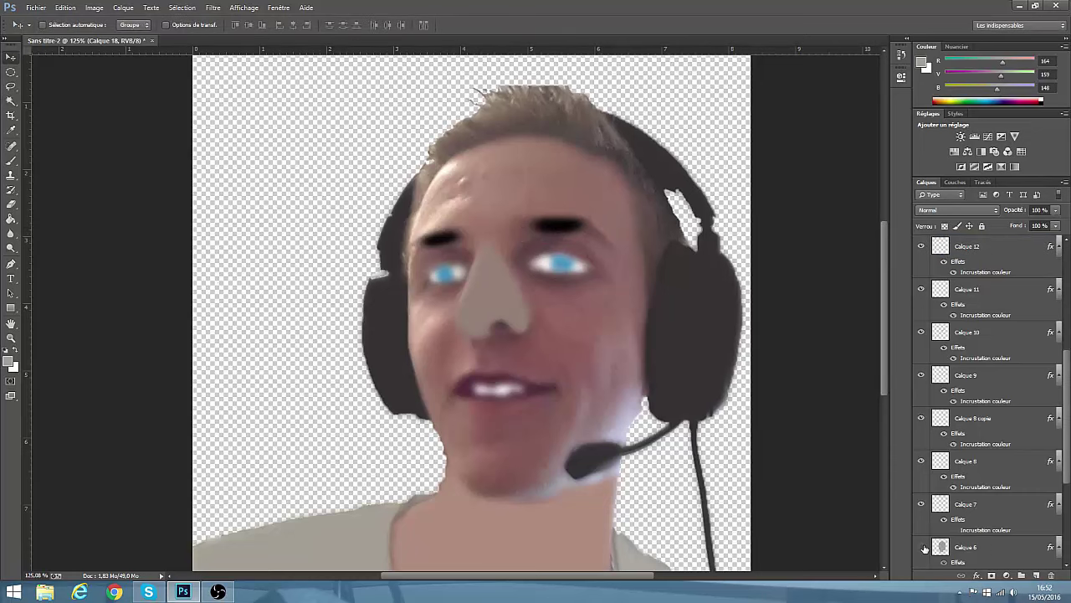
{"action": "left_click", "coordinate": [921, 547]}
{"action": "left_click", "coordinate": [922, 548]}
{"action": "left_click", "coordinate": [922, 547]}
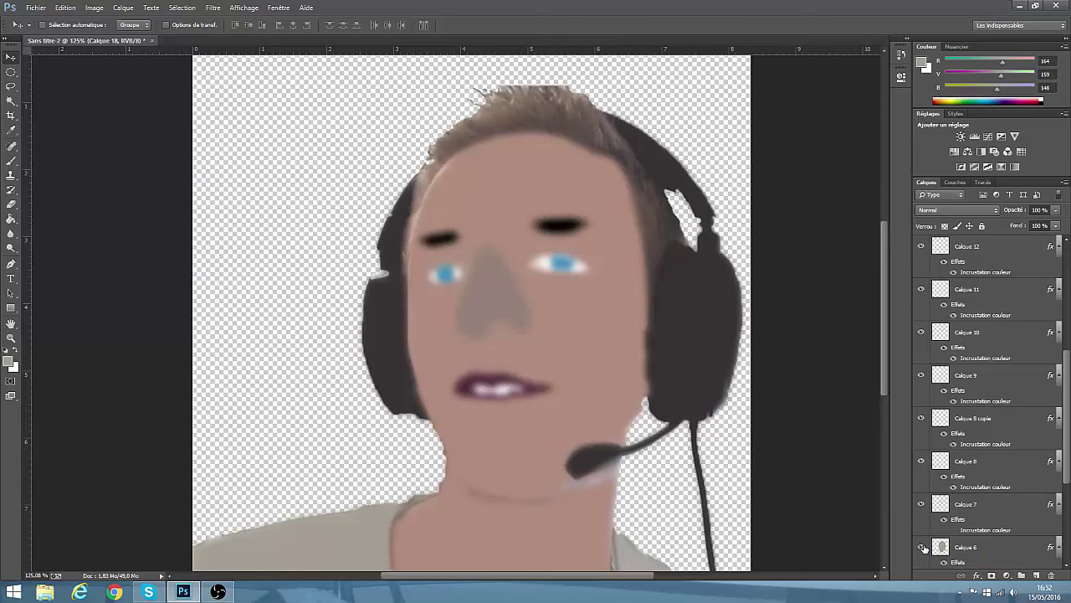
{"action": "left_click", "coordinate": [922, 547]}
- Add a new top layer and start a Pen path up the hair edge from the temple beside the smaller eye
{"action": "scroll", "coordinate": [930, 545], "scroll_direction": "up", "scroll_amount": 5}
{"action": "left_click", "coordinate": [1036, 576]}
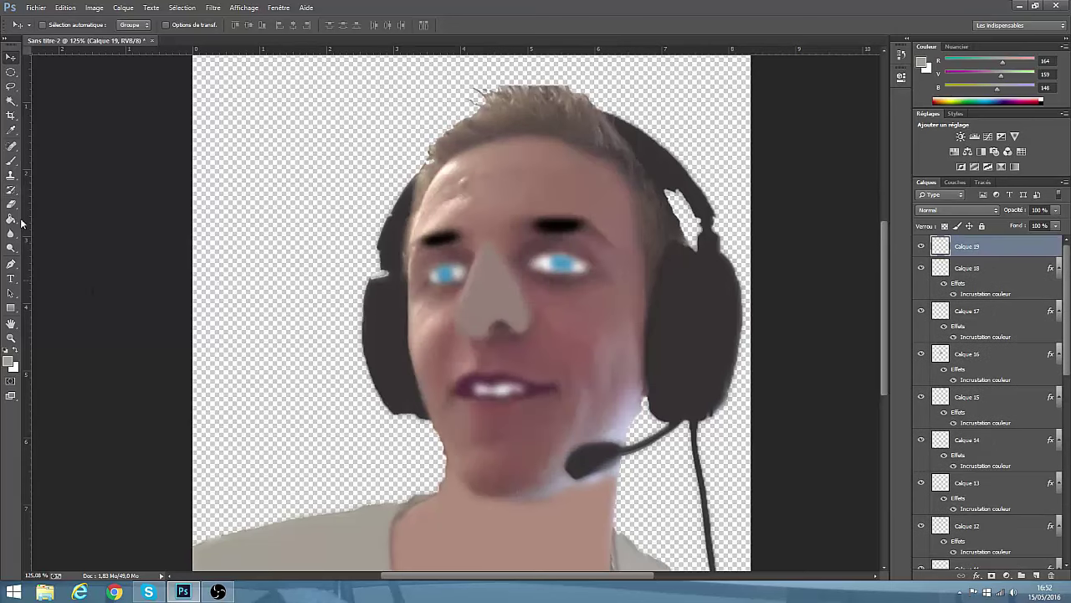
{"action": "left_click", "coordinate": [11, 264]}
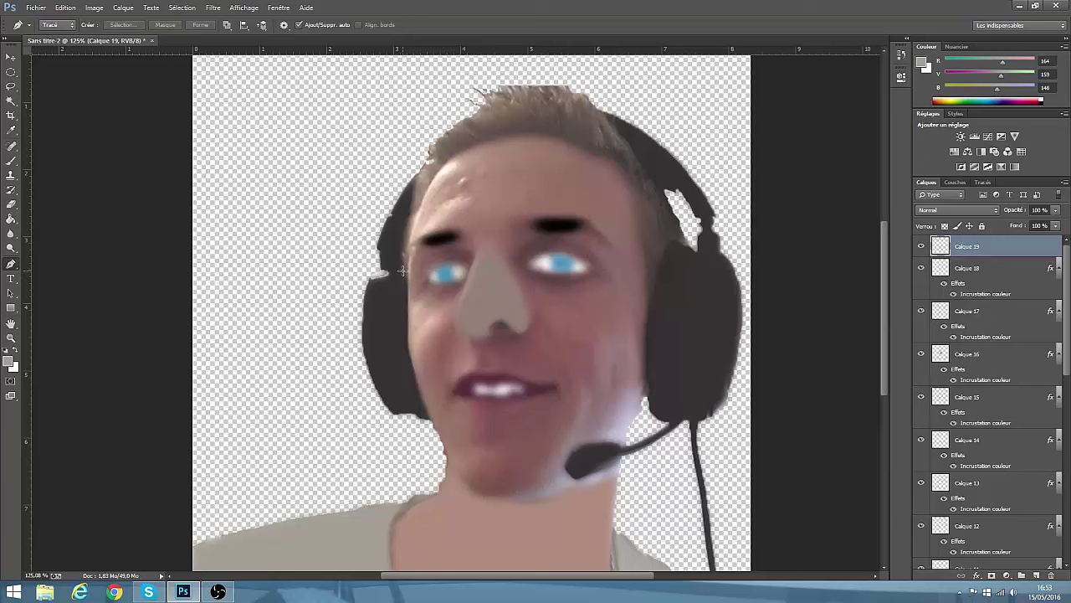
{"action": "left_click", "coordinate": [402, 271]}
{"action": "left_click", "coordinate": [402, 244]}
{"action": "left_click", "coordinate": [408, 219]}
{"action": "left_click", "coordinate": [410, 206]}
{"action": "left_click", "coordinate": [415, 178]}
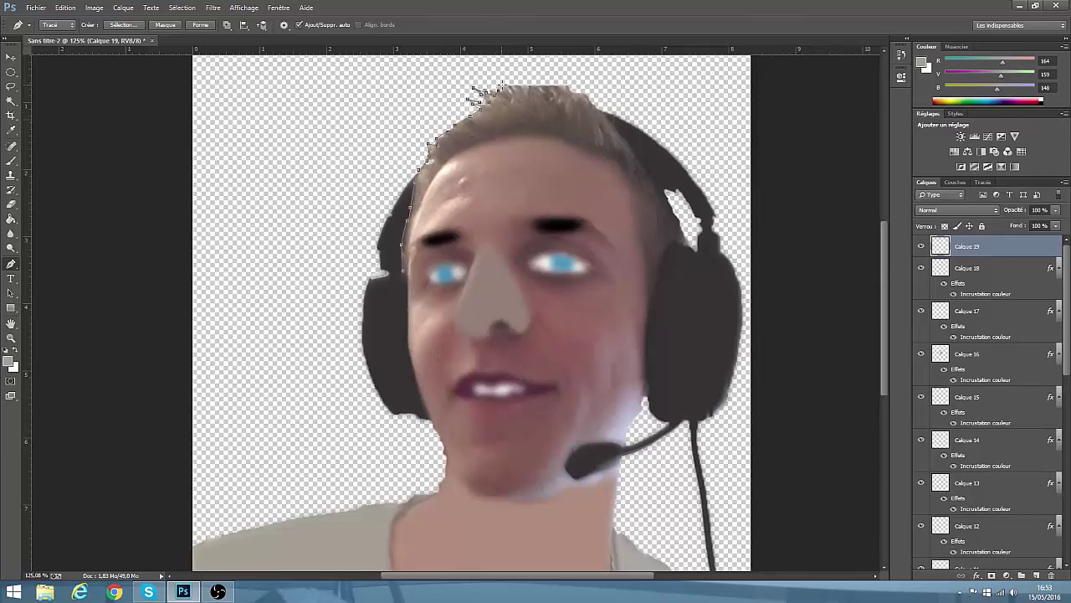
- Continue the hair path along the headband and down the opposite sideburn to the large ear cup
{"action": "left_click", "coordinate": [636, 155]}
{"action": "left_click", "coordinate": [646, 167]}
{"action": "left_click", "coordinate": [654, 179]}
{"action": "left_click", "coordinate": [657, 195]}
{"action": "left_click", "coordinate": [664, 214]}
{"action": "left_click", "coordinate": [672, 228]}
{"action": "left_click", "coordinate": [663, 254]}
{"action": "left_click", "coordinate": [662, 268]}
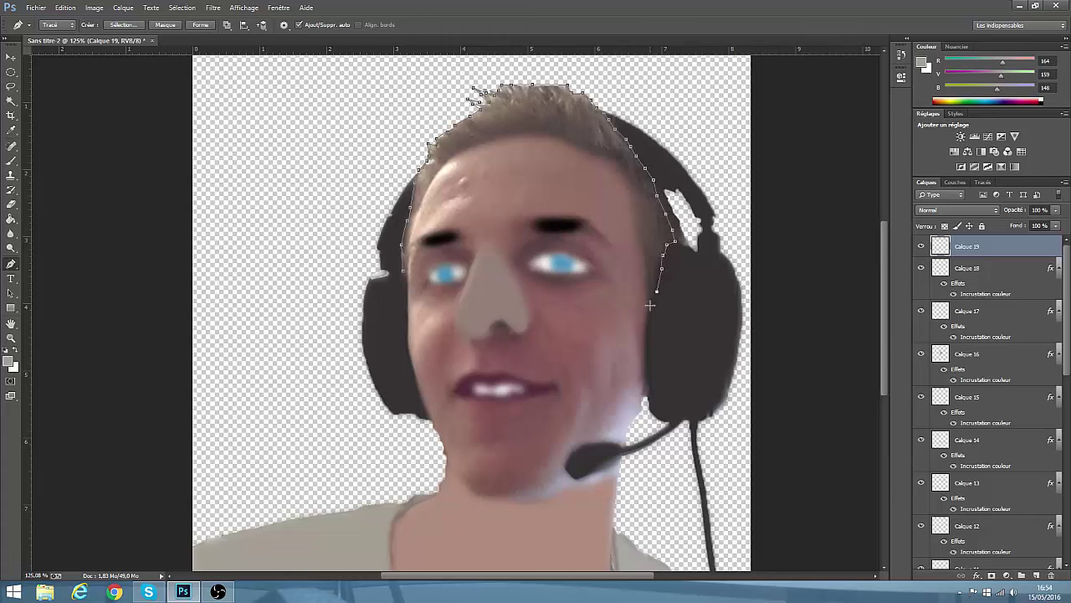
{"action": "left_click", "coordinate": [649, 303]}
- Trace the inner hairline back up the sideburn, across the forehead and down to the starting temple
{"action": "scroll", "coordinate": [556, 140], "scroll_direction": "up", "scroll_amount": 3}
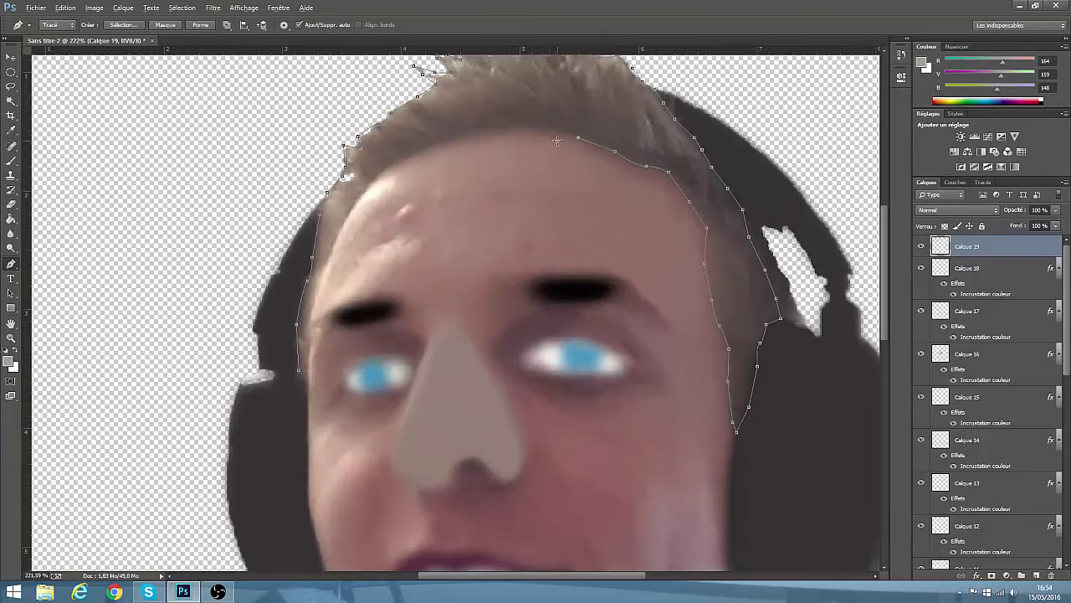
{"action": "left_click", "coordinate": [509, 128]}
{"action": "left_click", "coordinate": [475, 130]}
{"action": "left_click", "coordinate": [457, 136]}
{"action": "left_click", "coordinate": [435, 143]}
{"action": "left_click", "coordinate": [341, 227]}
{"action": "left_click", "coordinate": [333, 256]}
{"action": "left_click", "coordinate": [317, 290]}
- Convert the finished hair path into a selection
{"action": "key", "text": "ctrl+0"}
{"action": "right_click", "coordinate": [516, 118]}
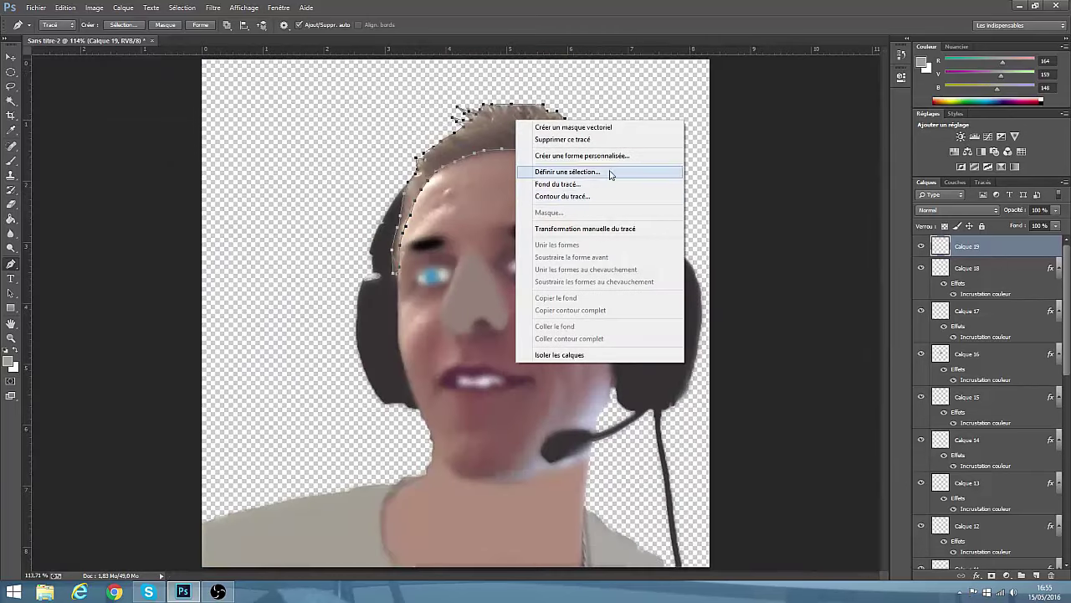
{"action": "left_click", "coordinate": [568, 171]}
{"action": "key", "text": "Return"}
- Apply a Color Overlay to the hair layer Calque 19 using a brown sampled from the photo's hair
{"action": "right_click", "coordinate": [979, 246]}
{"action": "left_click", "coordinate": [870, 165]}
{"action": "left_click", "coordinate": [638, 280]}
{"action": "left_click", "coordinate": [847, 184]}
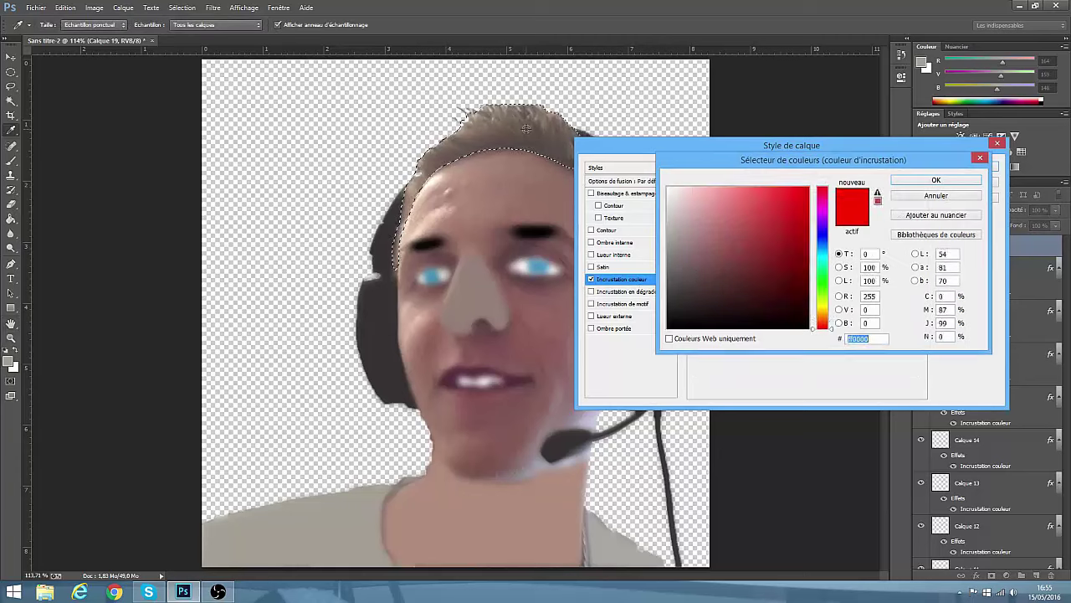
{"action": "left_click", "coordinate": [525, 128]}
{"action": "key", "text": "Return"}
{"action": "key", "text": "Return"}
- Fill the hair selection on Calque 19 with the Paint Bucket and deselect it
{"action": "left_click", "coordinate": [10, 219]}
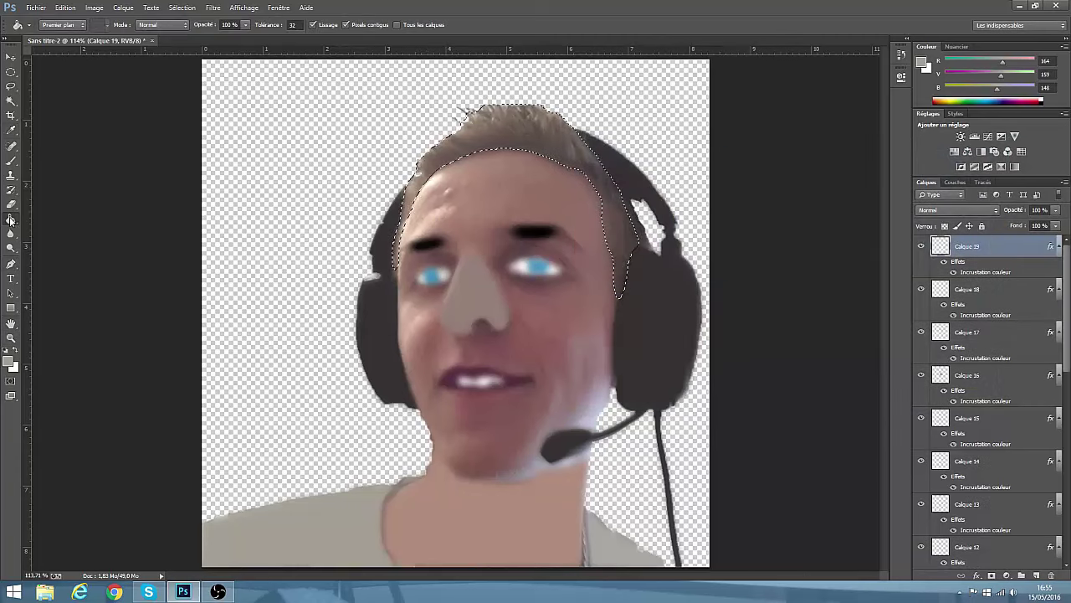
{"action": "left_click", "coordinate": [416, 188]}
{"action": "left_click", "coordinate": [10, 102]}
{"action": "left_click", "coordinate": [193, 156]}
{"action": "left_click", "coordinate": [10, 58]}
- Show the flat skin layer Calque 6 to view the whole illustrated portrait
{"action": "scroll", "coordinate": [301, 337], "scroll_direction": "down", "scroll_amount": 2}
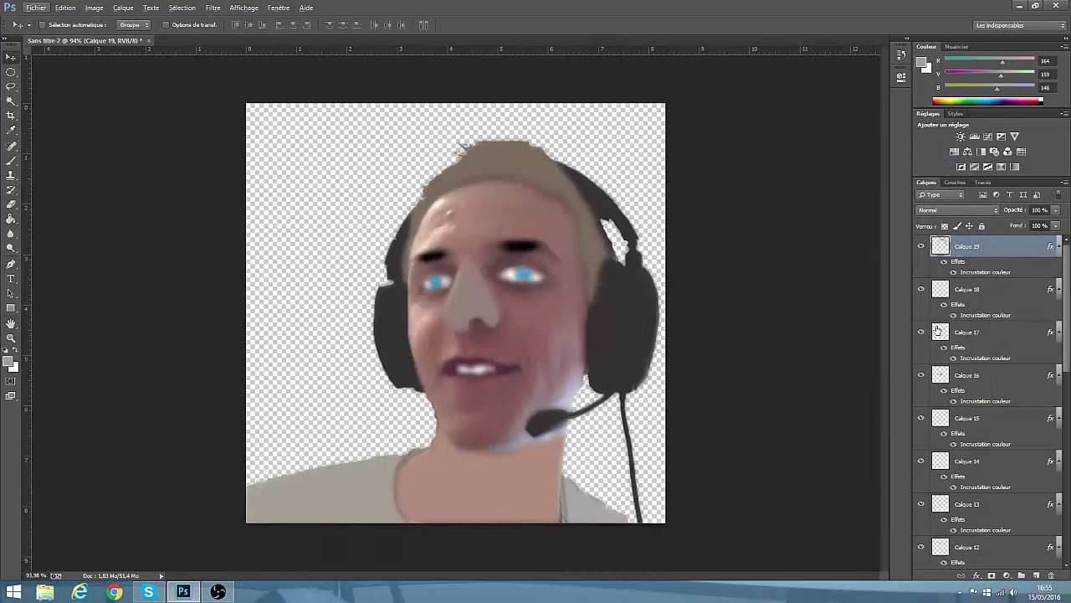
{"action": "scroll", "coordinate": [936, 352], "scroll_direction": "down", "scroll_amount": 4}
{"action": "left_click", "coordinate": [922, 505]}
{"action": "scroll", "coordinate": [979, 480], "scroll_direction": "up", "scroll_amount": 4}
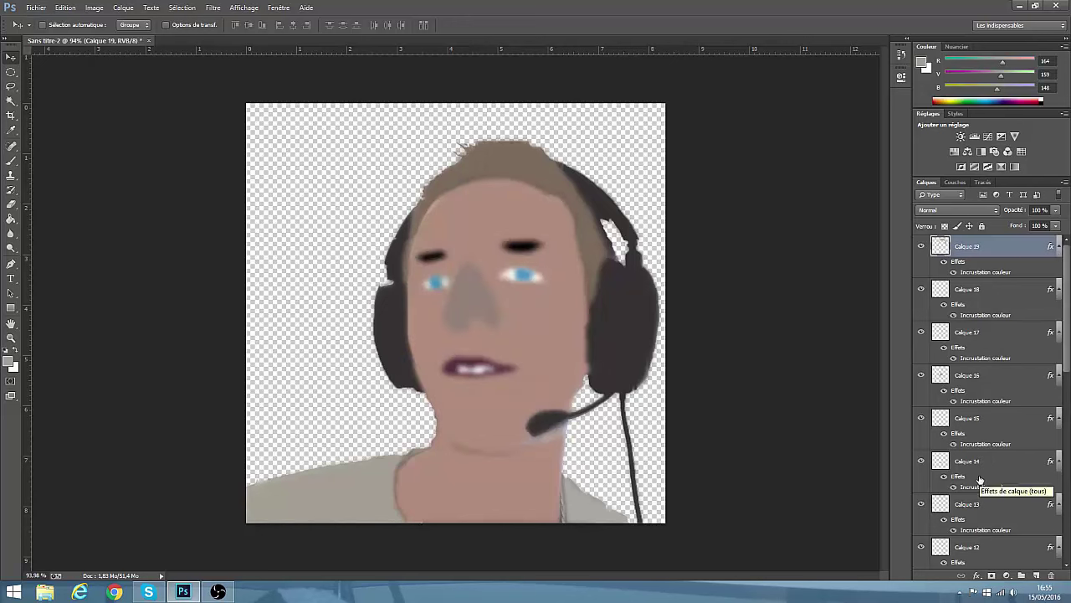
- Identify the nose layer Calque 16 by toggling its visibility and change its Color Overlay to a light pinkish beige
{"action": "scroll", "coordinate": [980, 479], "scroll_direction": "down", "scroll_amount": 2}
{"action": "scroll", "coordinate": [980, 479], "scroll_direction": "up", "scroll_amount": 2}
{"action": "left_click", "coordinate": [927, 289]}
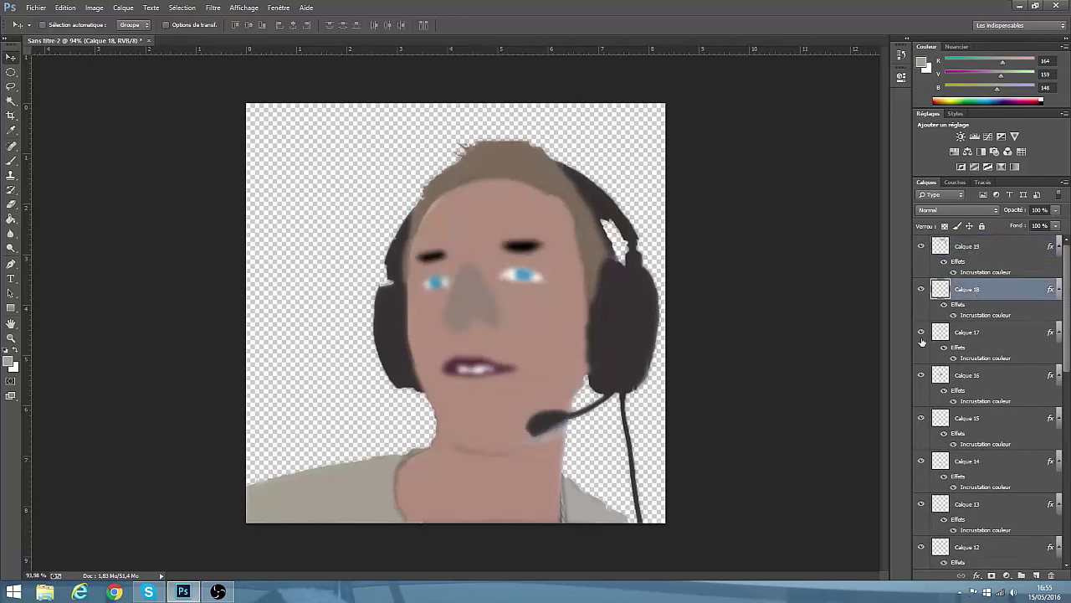
{"action": "left_click", "coordinate": [921, 376]}
{"action": "left_click", "coordinate": [922, 375]}
{"action": "right_click", "coordinate": [958, 377]}
{"action": "left_click", "coordinate": [805, 164]}
{"action": "left_click", "coordinate": [629, 279]}
{"action": "left_click", "coordinate": [847, 182]}
{"action": "left_click", "coordinate": [687, 211]}
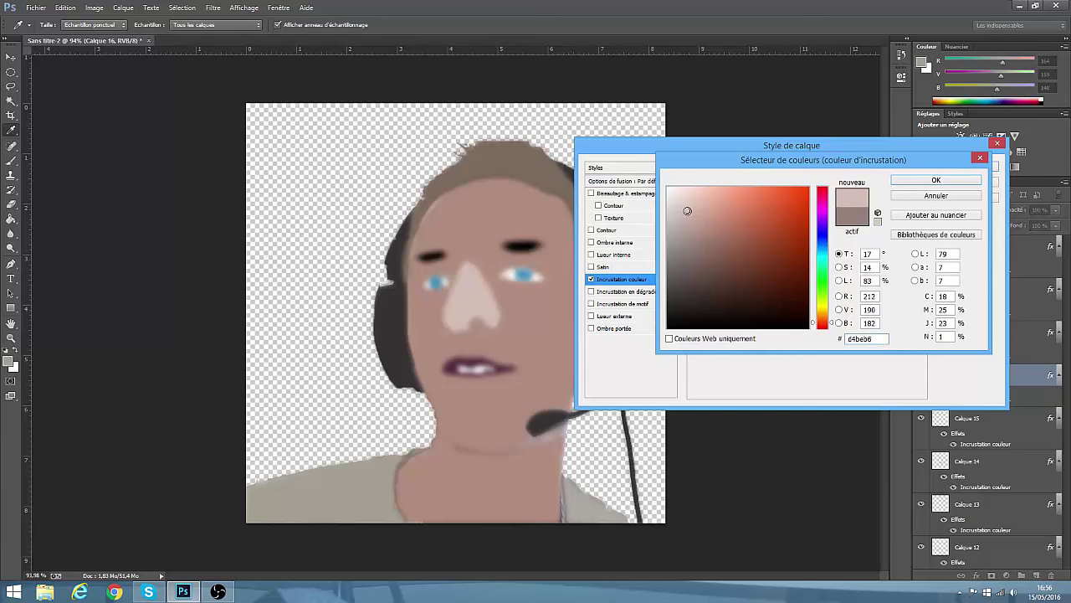
{"action": "key", "text": "Return"}
{"action": "key", "text": "Return"}
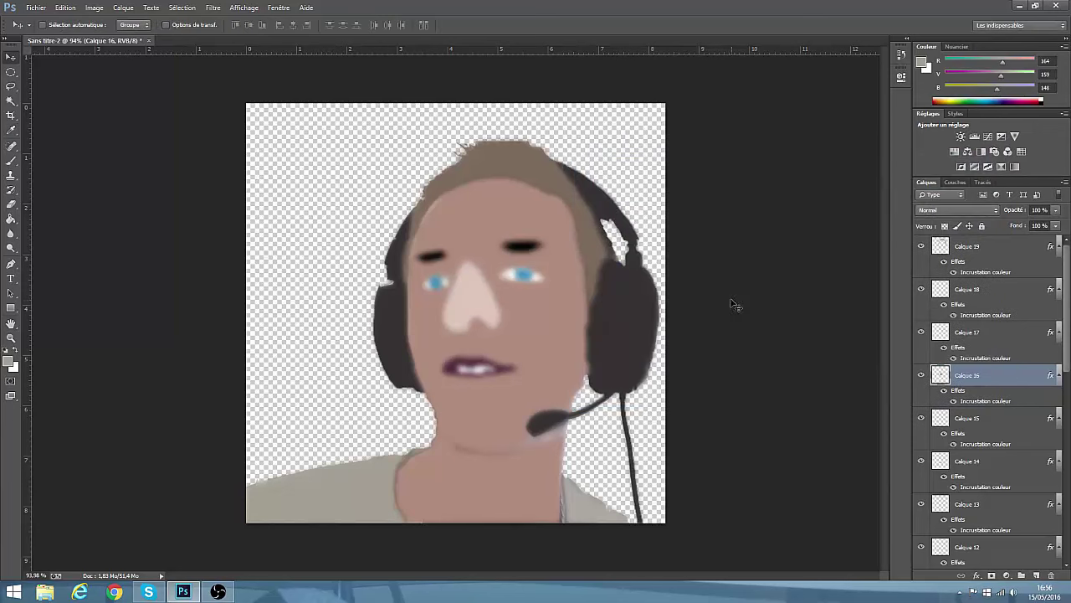
- Set the Color Overlay of the nose layer Calque 16 to a muted pinkish beige slightly lighter than the skin, and select Calque 19
{"action": "right_click", "coordinate": [962, 375]}
{"action": "left_click", "coordinate": [789, 162]}
{"action": "left_click", "coordinate": [621, 279]}
{"action": "left_click", "coordinate": [804, 194]}
{"action": "left_click", "coordinate": [692, 221]}
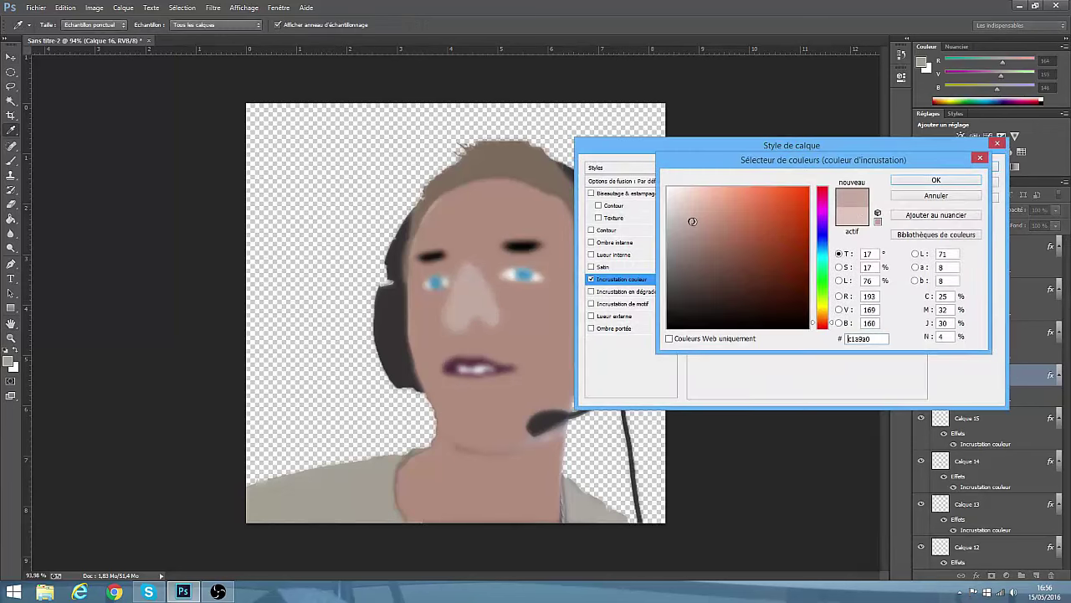
{"action": "left_click", "coordinate": [691, 230]}
{"action": "left_click_drag", "start_coordinate": [691, 230], "coordinate": [700, 216]}
{"action": "left_click", "coordinate": [686, 223]}
{"action": "key", "text": "Return"}
{"action": "key", "text": "Return"}
{"action": "left_click", "coordinate": [931, 249]}
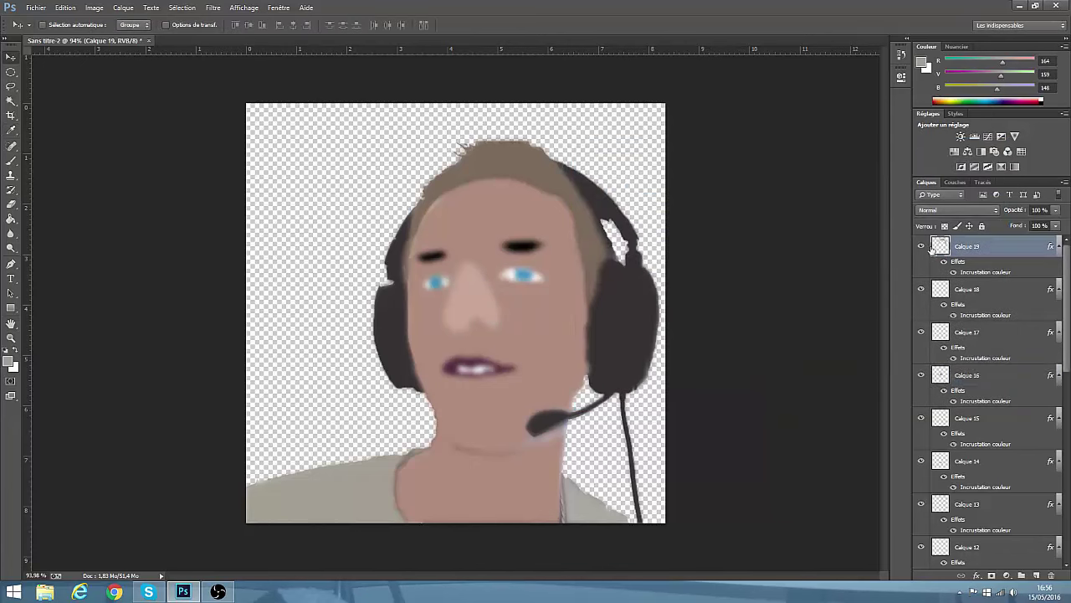
- Start saving a copy of the portrait as JPEG, choosing the Images folder as the location
{"action": "left_click", "coordinate": [36, 8]}
{"action": "left_click", "coordinate": [84, 143]}
{"action": "left_click", "coordinate": [152, 258]}
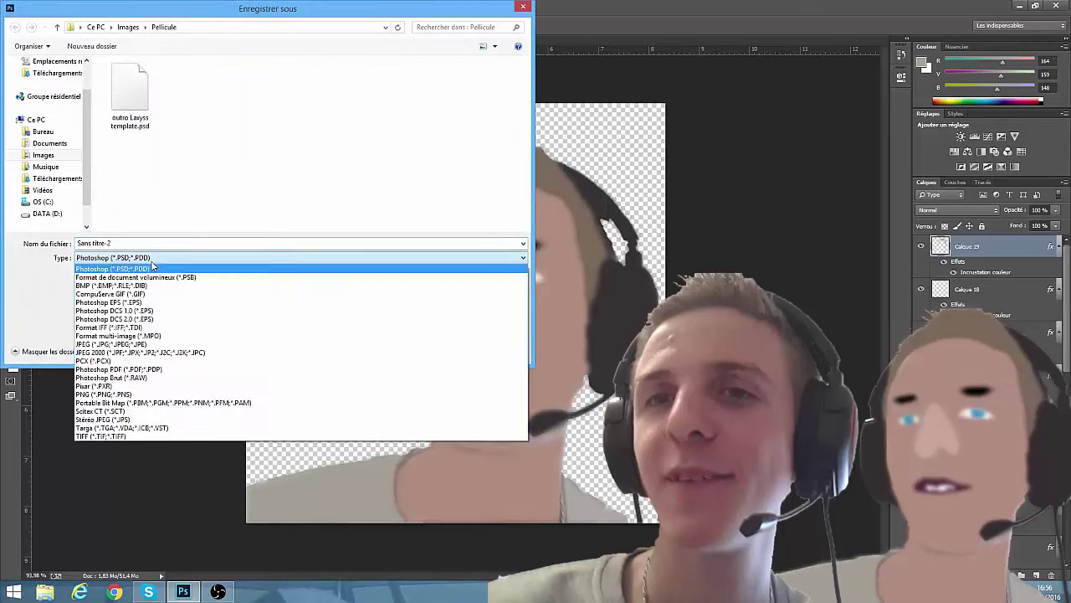
{"action": "left_click", "coordinate": [45, 155]}
{"action": "left_click", "coordinate": [104, 258]}
{"action": "left_click", "coordinate": [115, 344]}
{"action": "left_click_drag", "start_coordinate": [526, 127], "coordinate": [517, 187]}
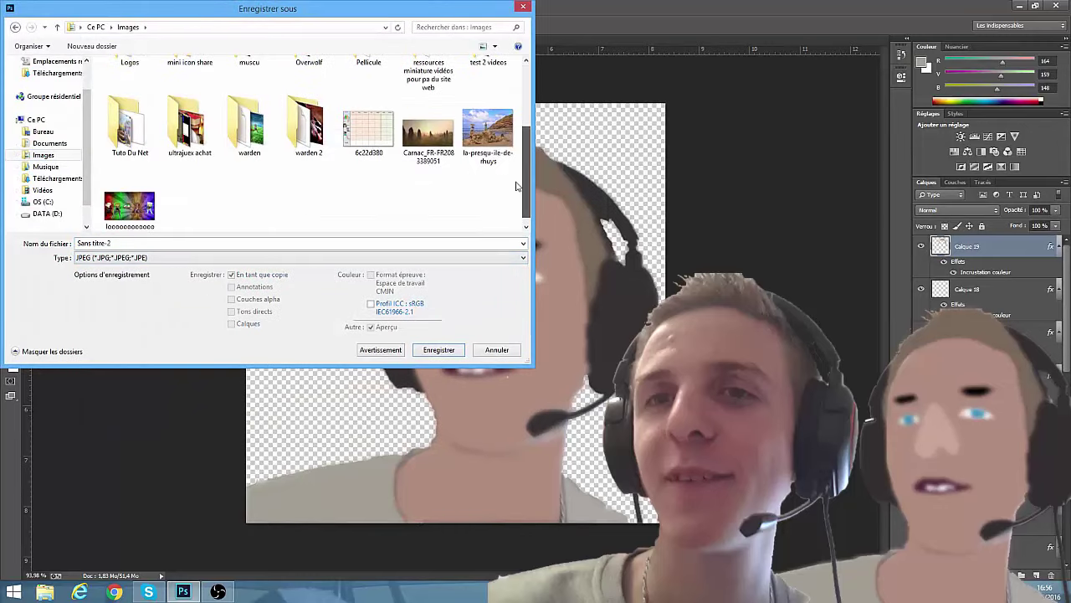